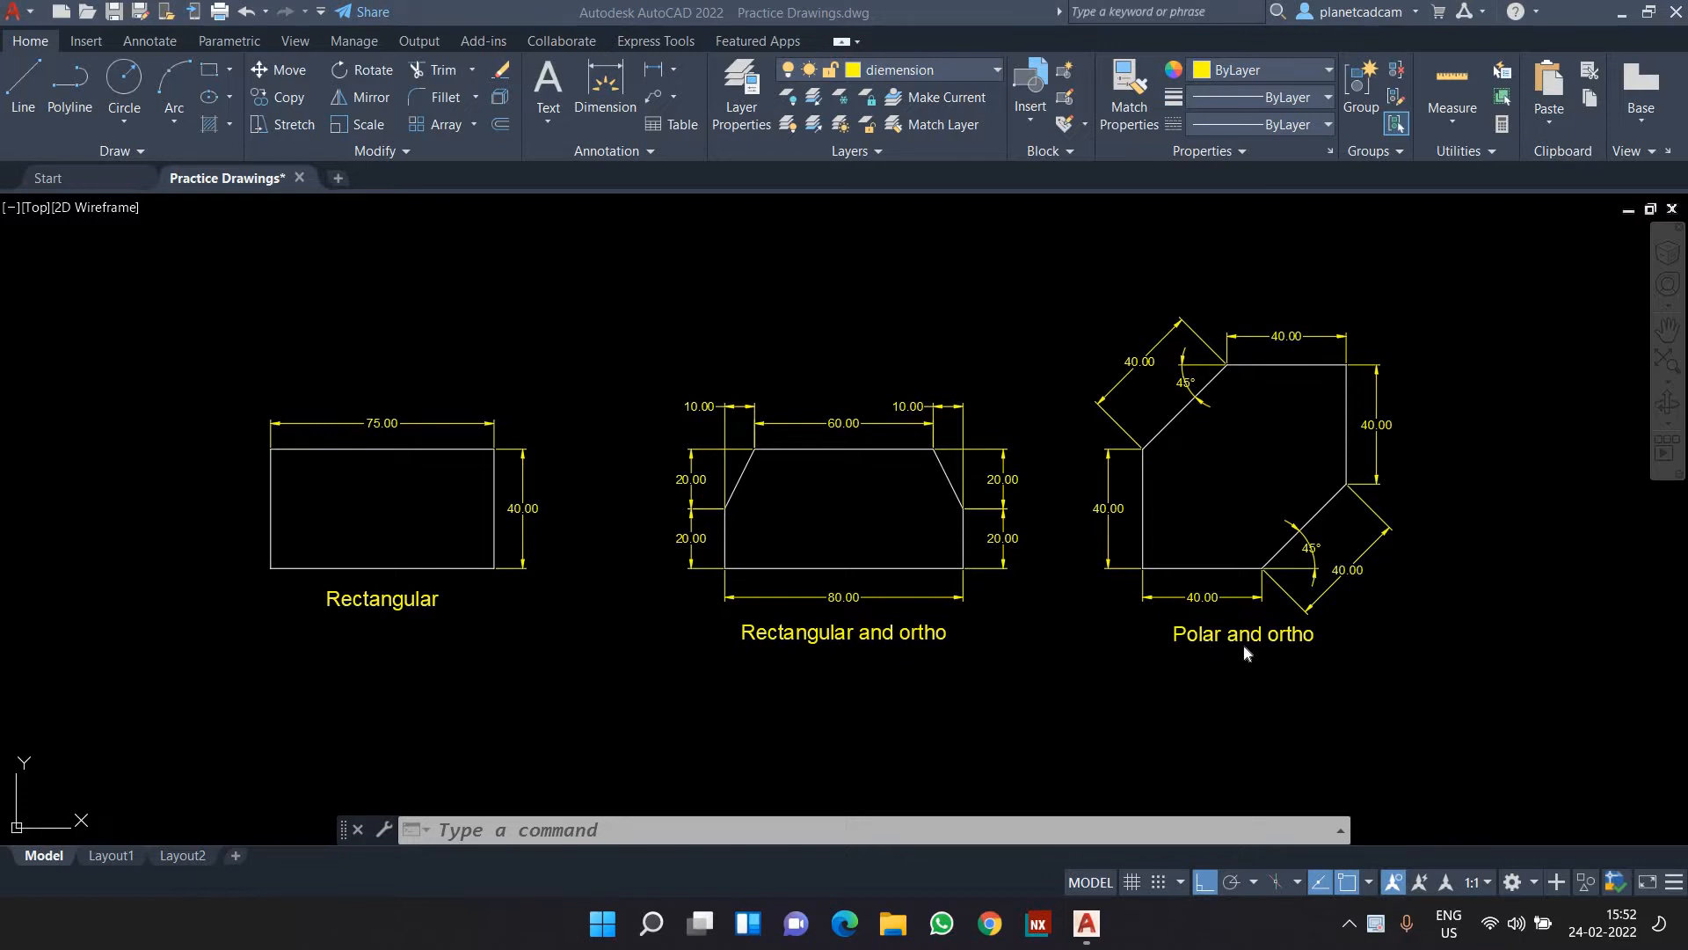
Make layer 0 the current layer.
scroll(1084, 594, down, 2)
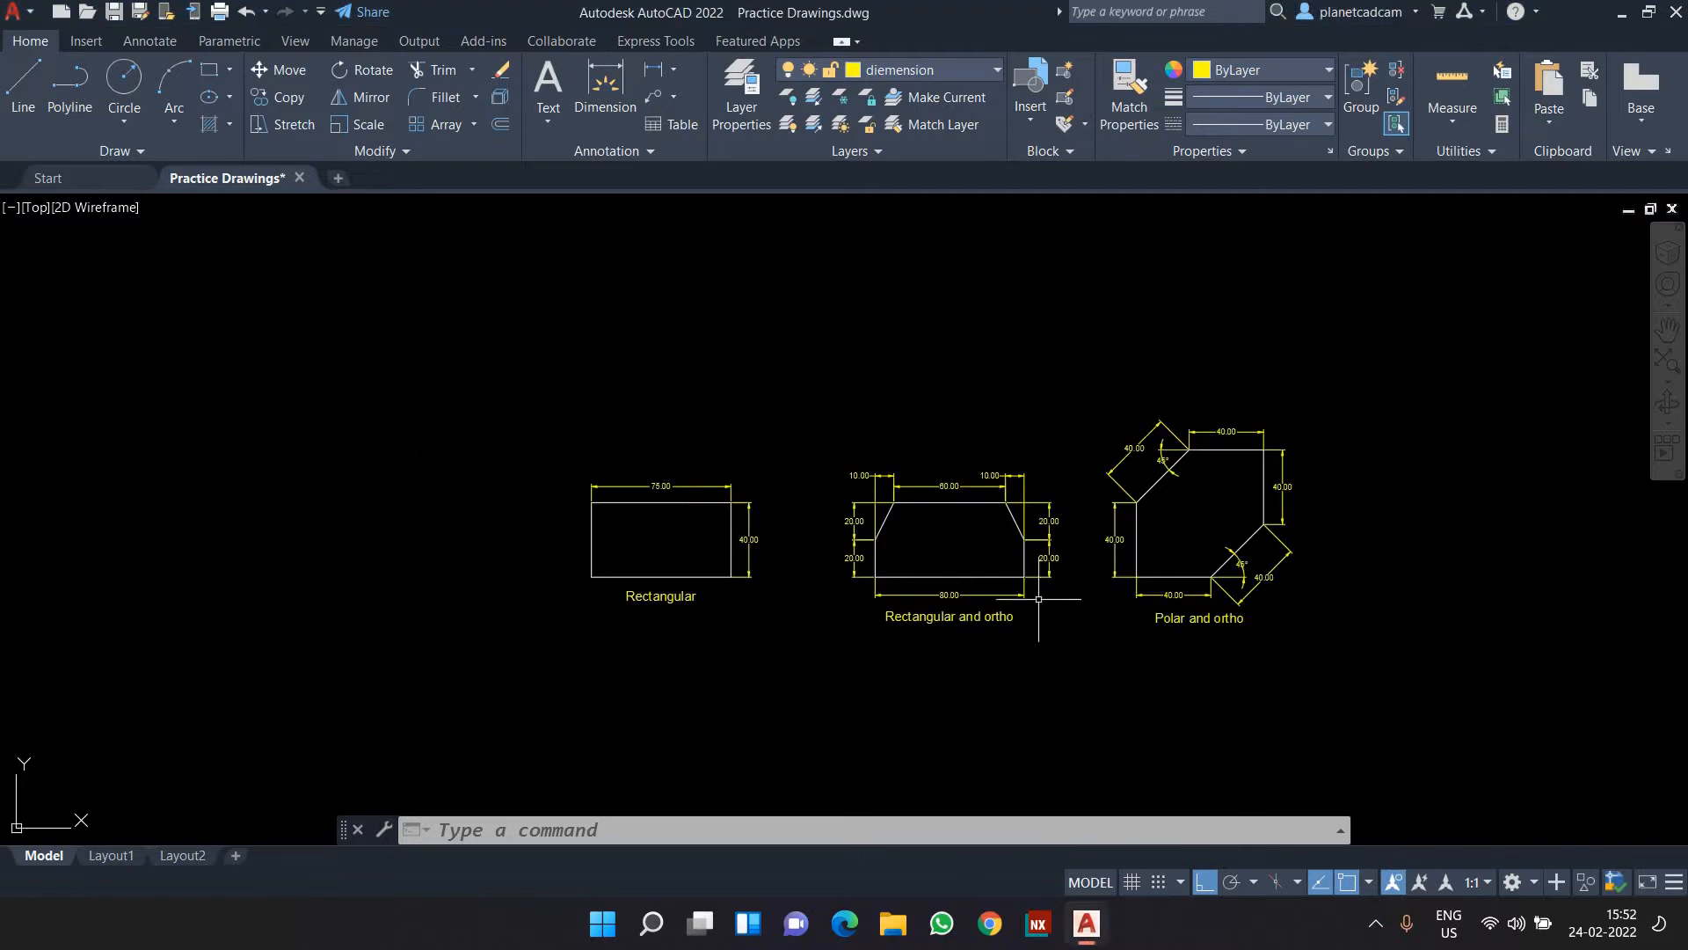
mouse_move(1063, 608)
middle_down()
mouse_move(1067, 573)
mouse_move(1010, 542)
middle_up()
scroll(1066, 483, up, 2)
middle_drag(1066, 483, 1256, 452)
scroll(581, 437, up, 2)
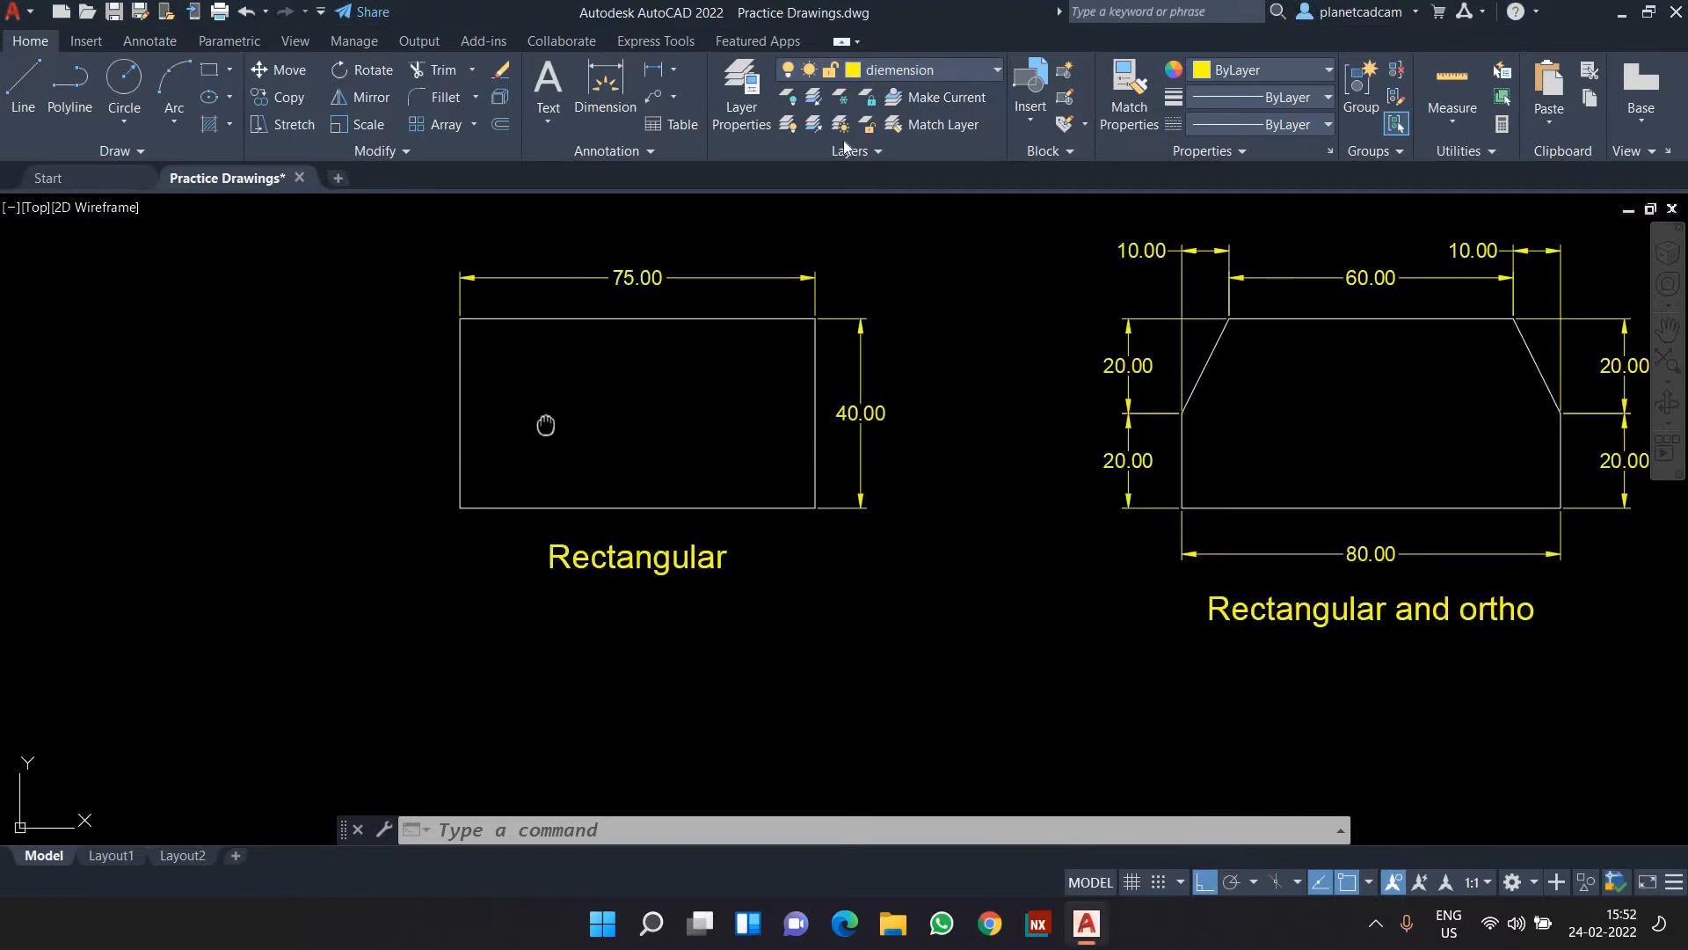
click(910, 70)
click(888, 95)
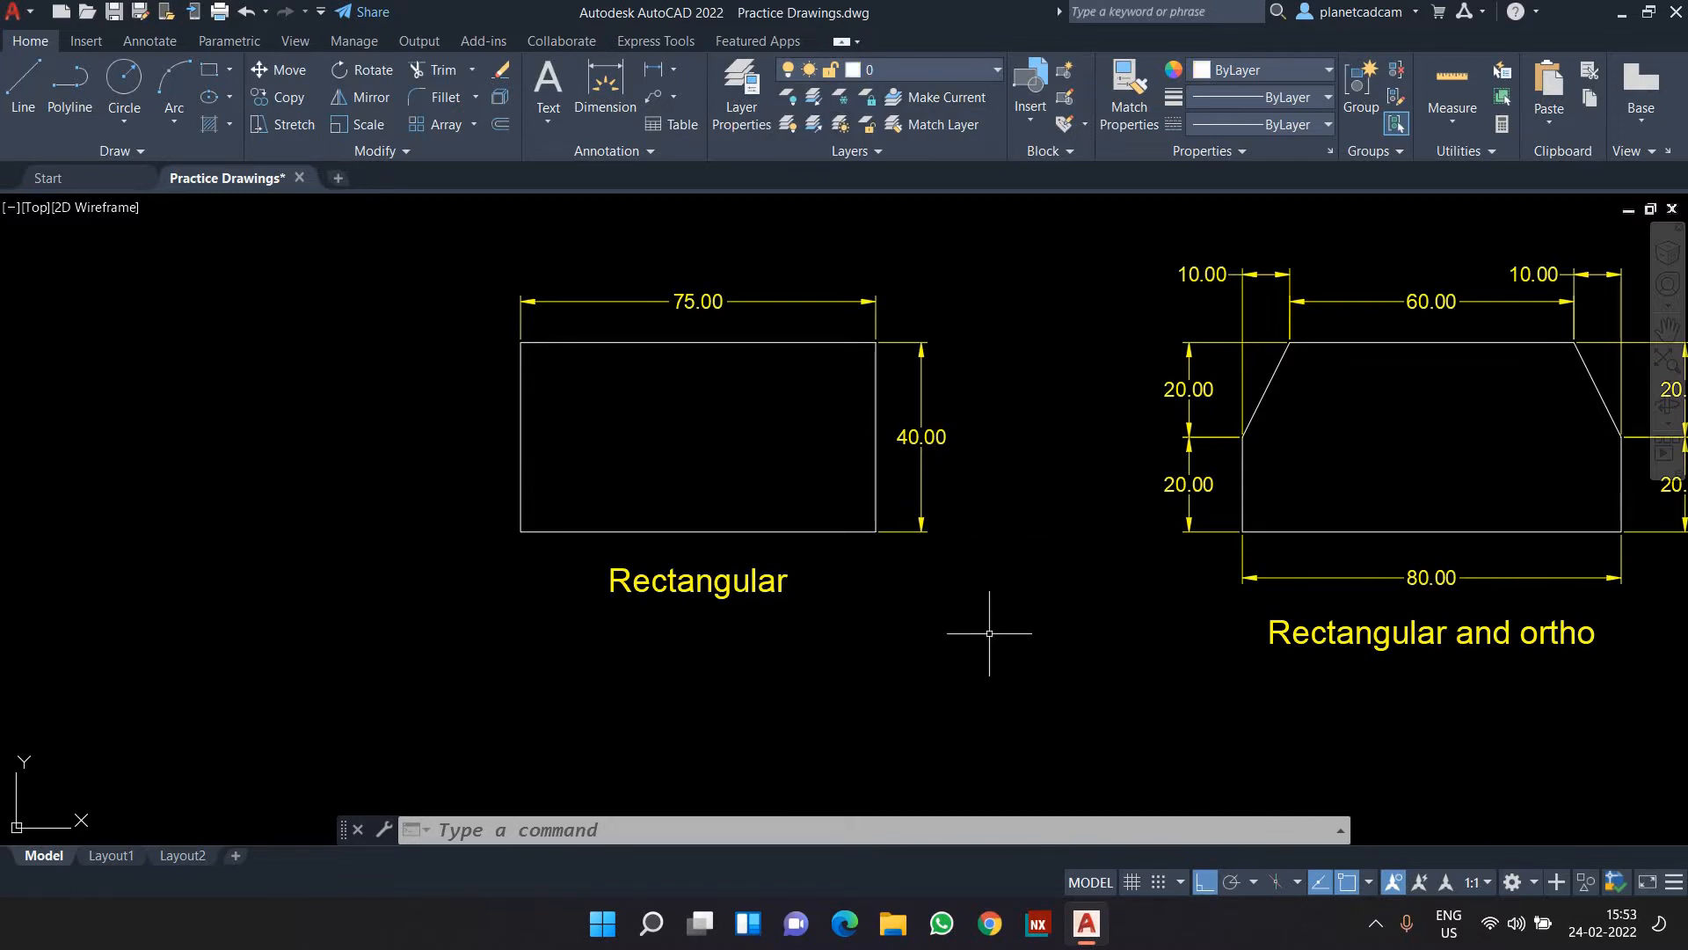
Start a line in the empty area below the Rectangular example and turn Ortho mode off.
scroll(989, 633, down, 2)
middle_drag(988, 641, 949, 572)
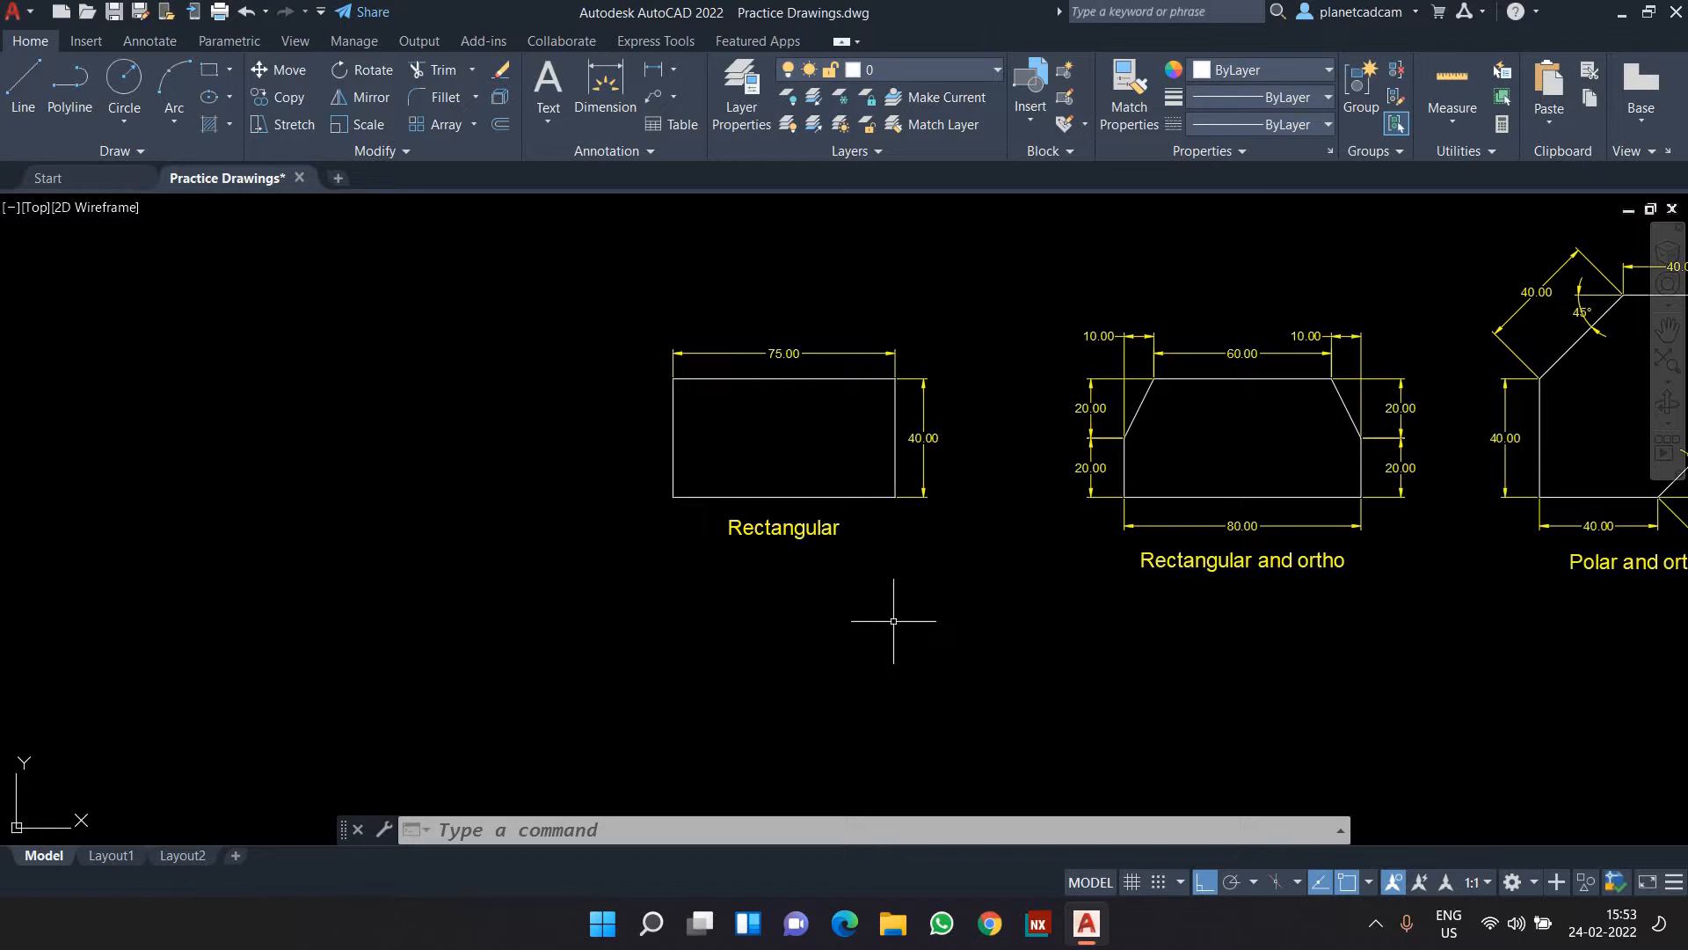
text(L)
key(Return)
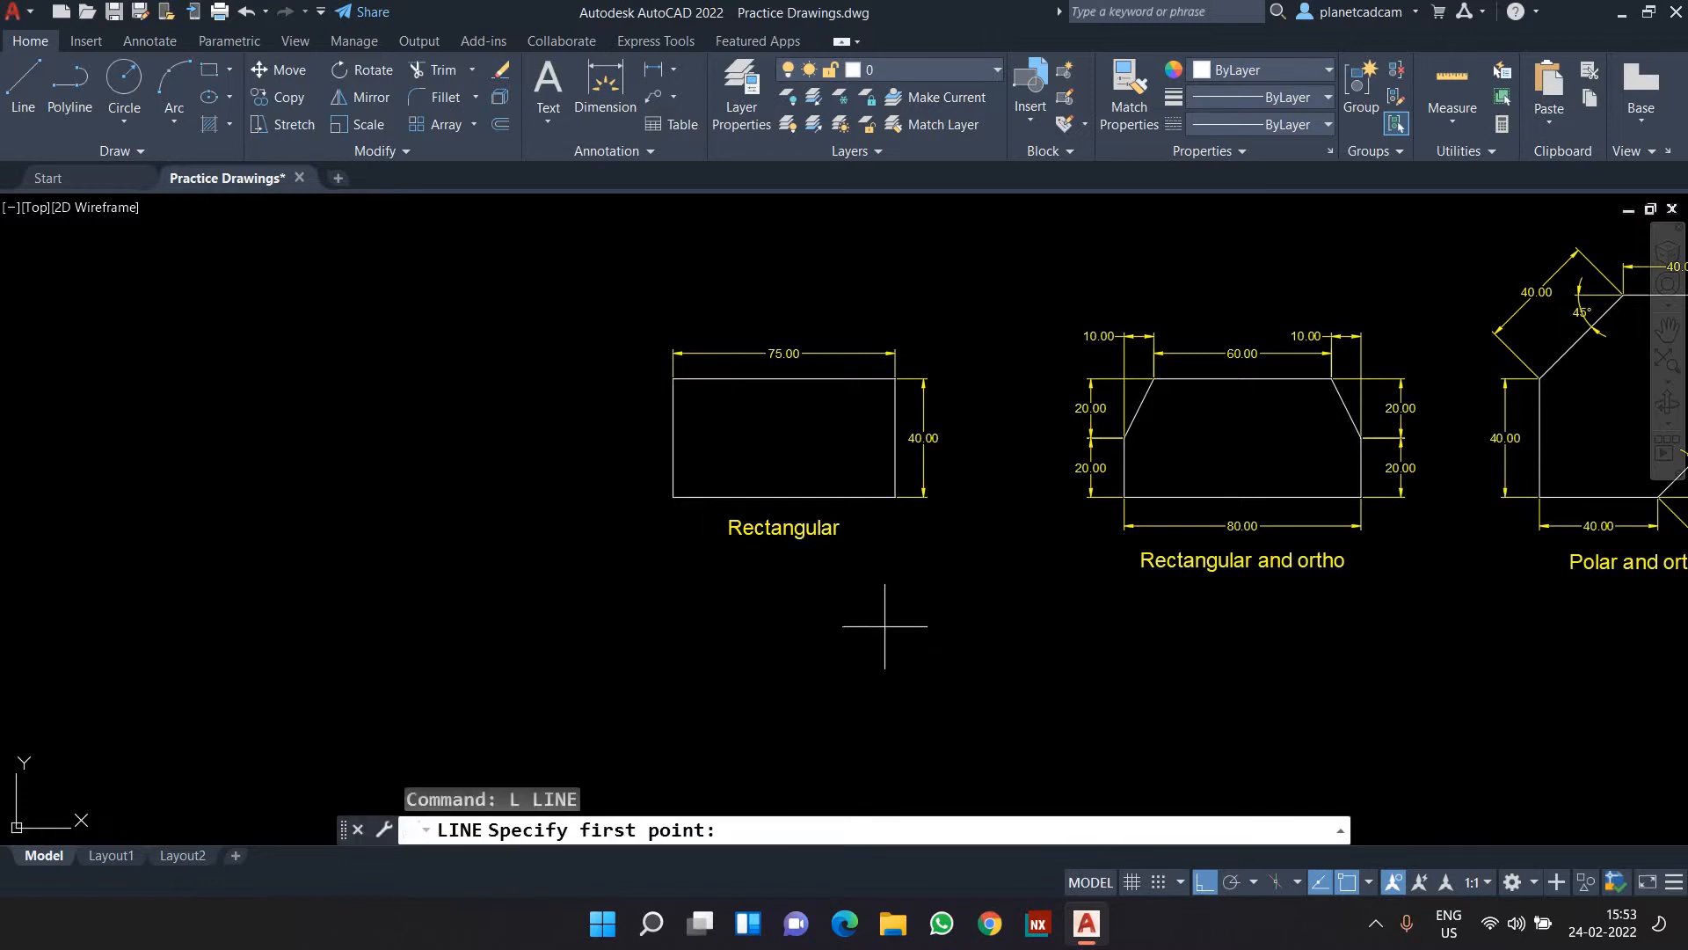
click(684, 730)
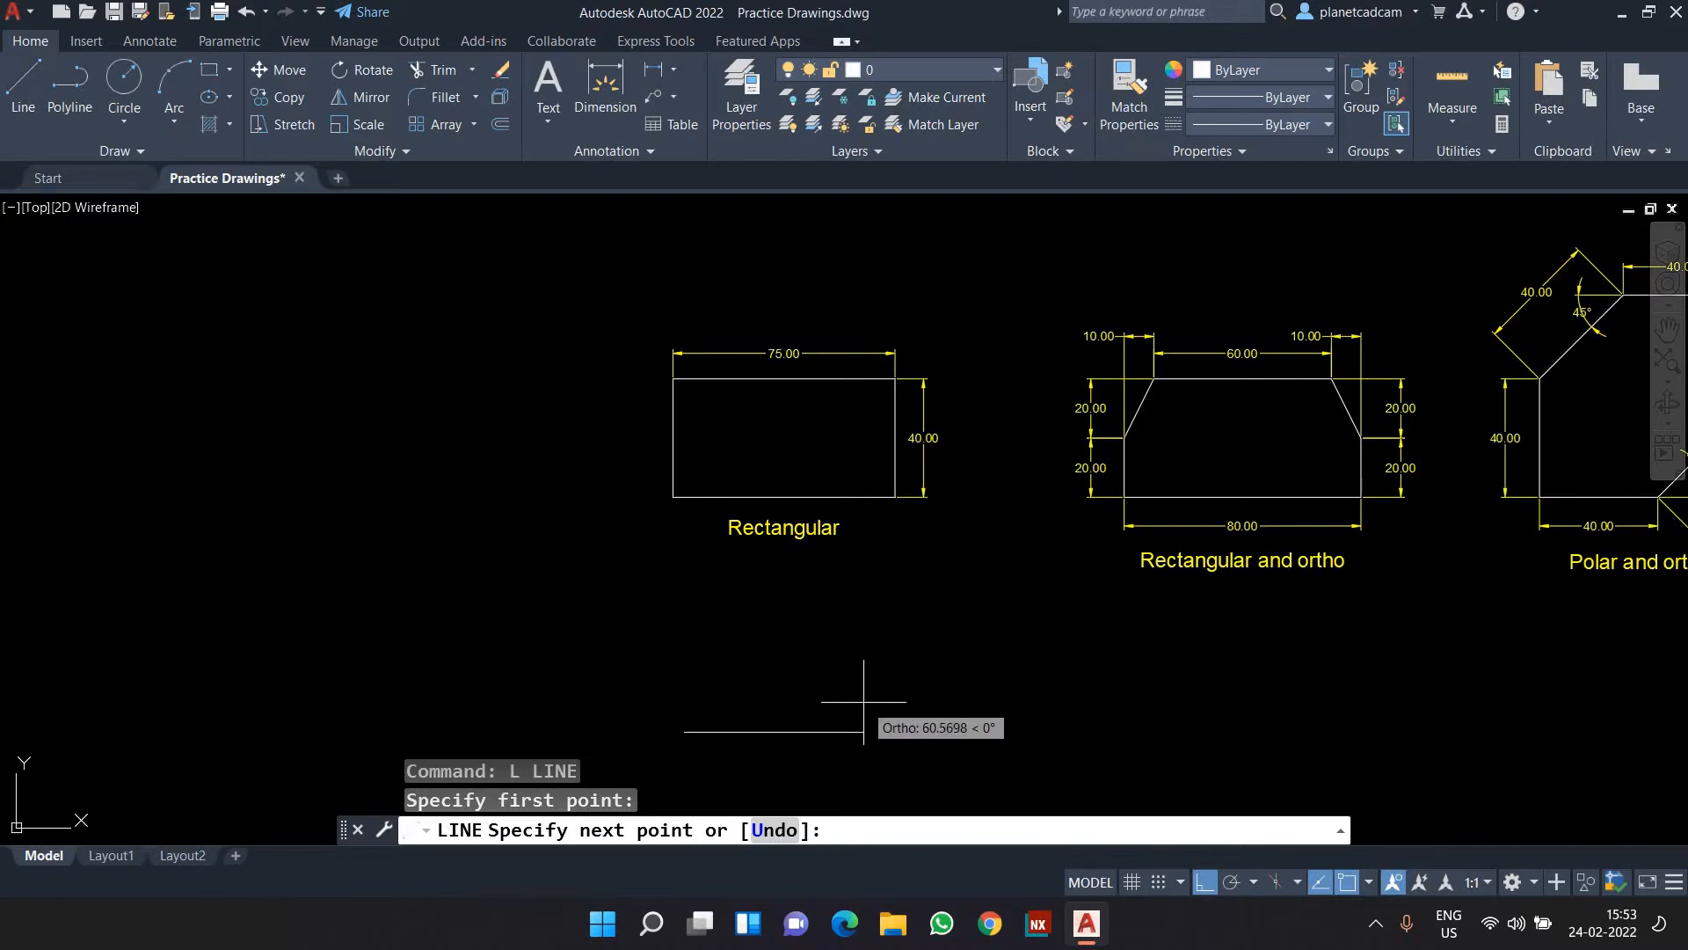
key(F8)
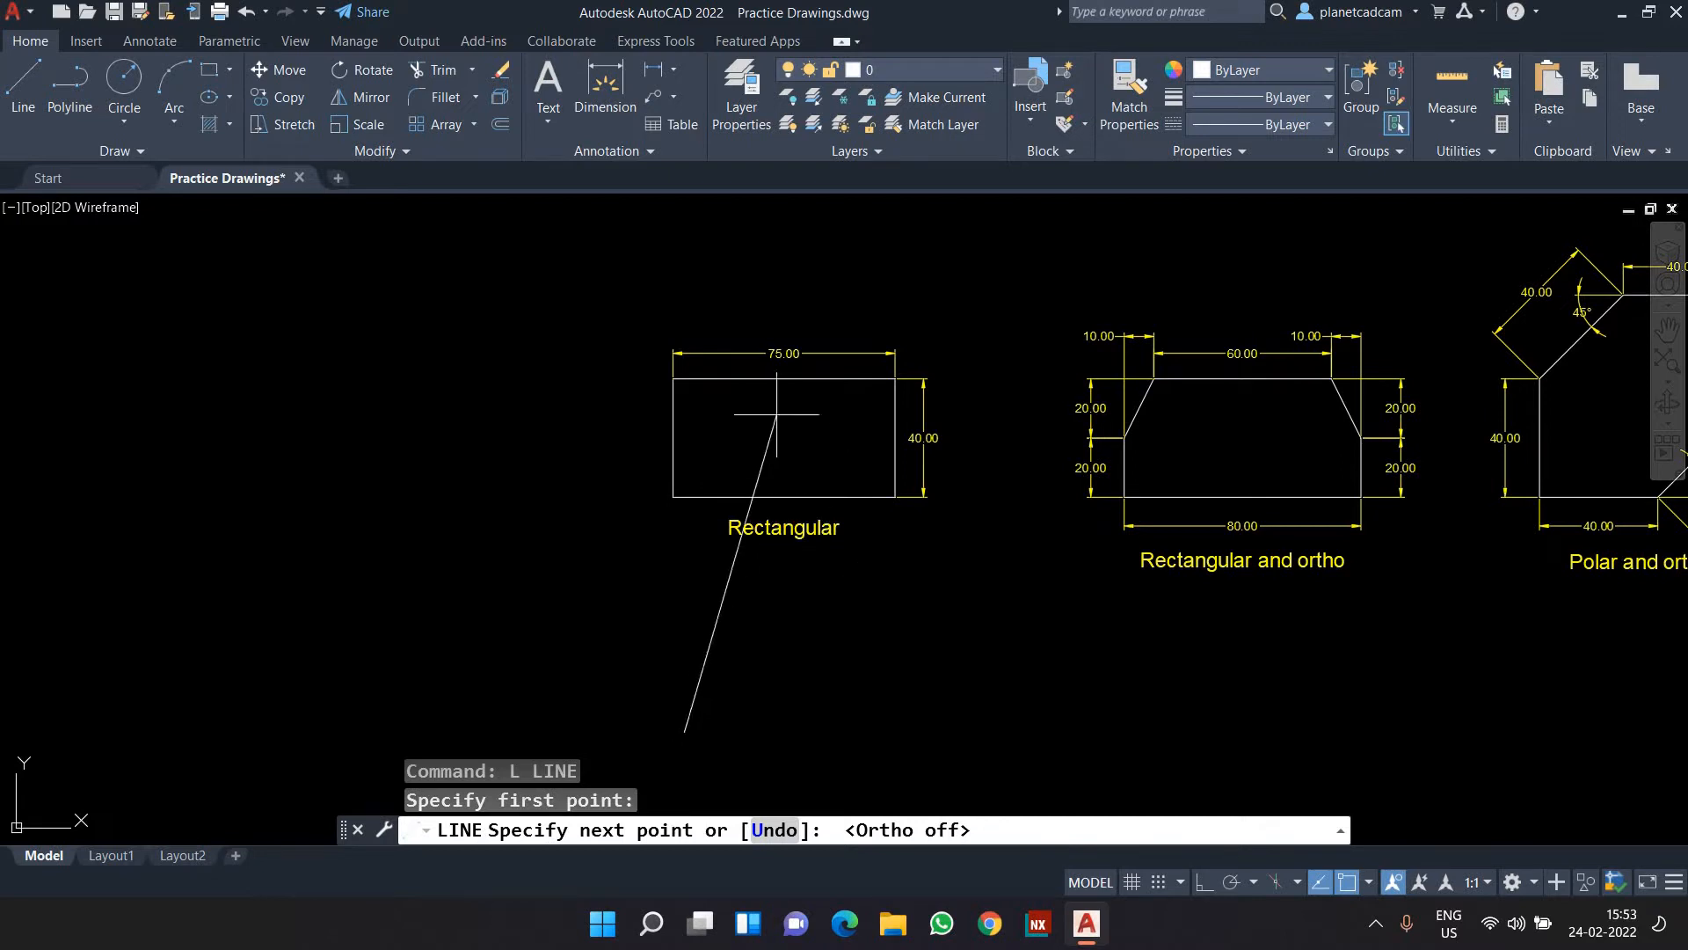
scroll(784, 361, up, 3)
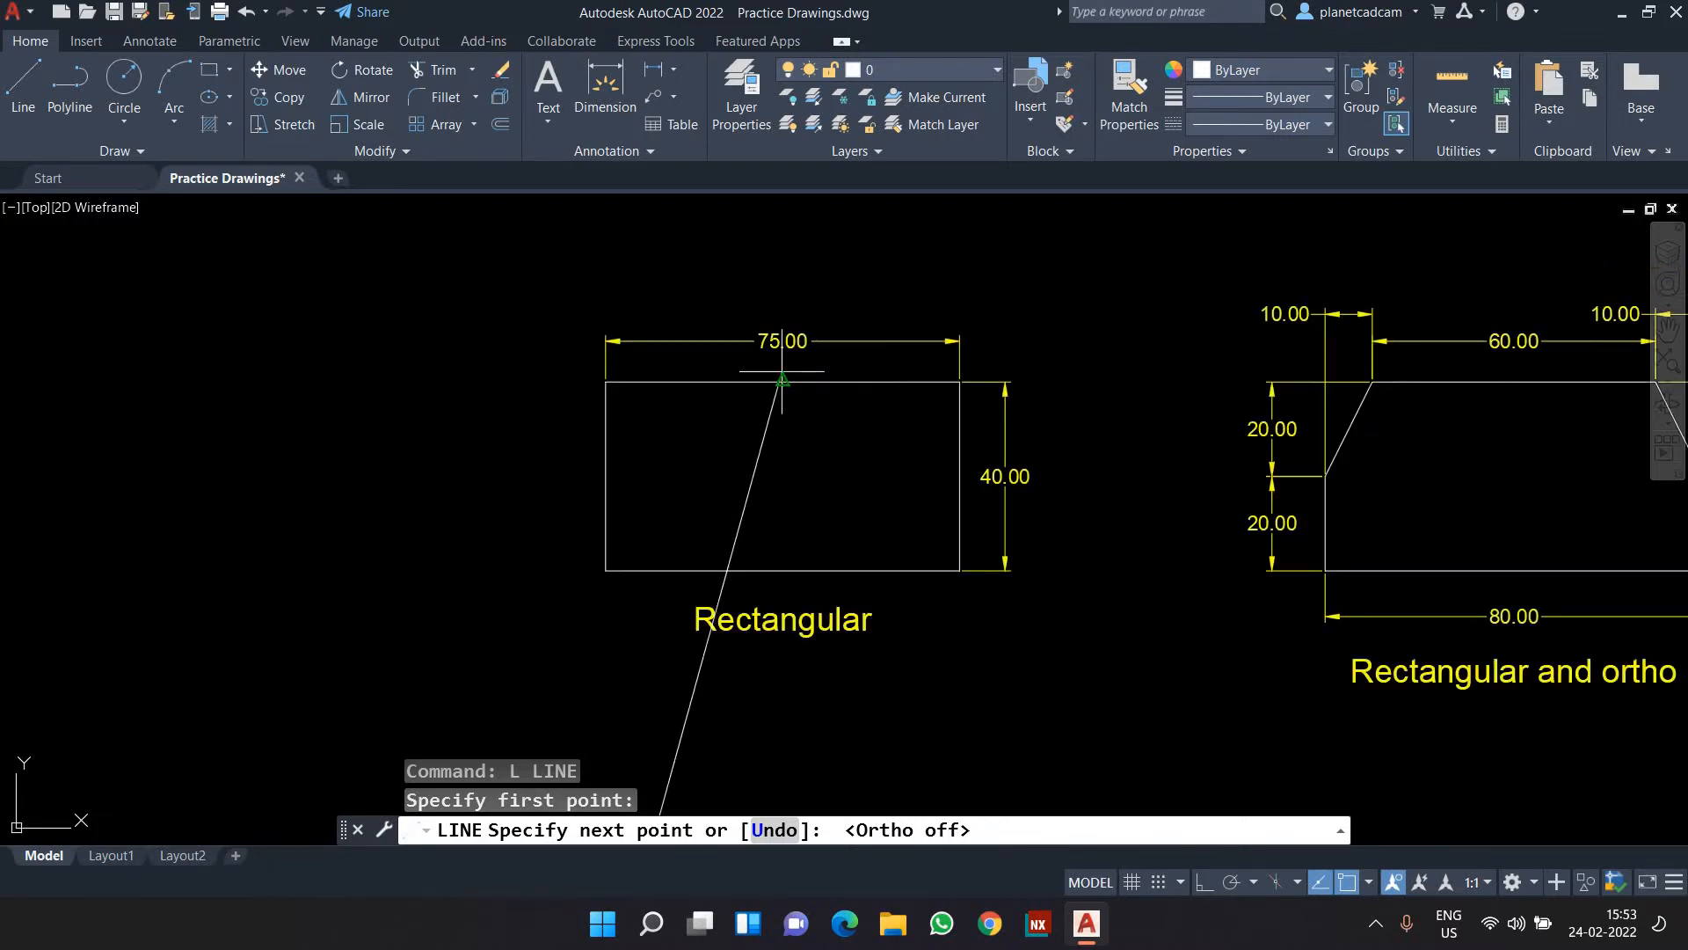
scroll(784, 356, down, 2)
middle_drag(851, 608, 873, 535)
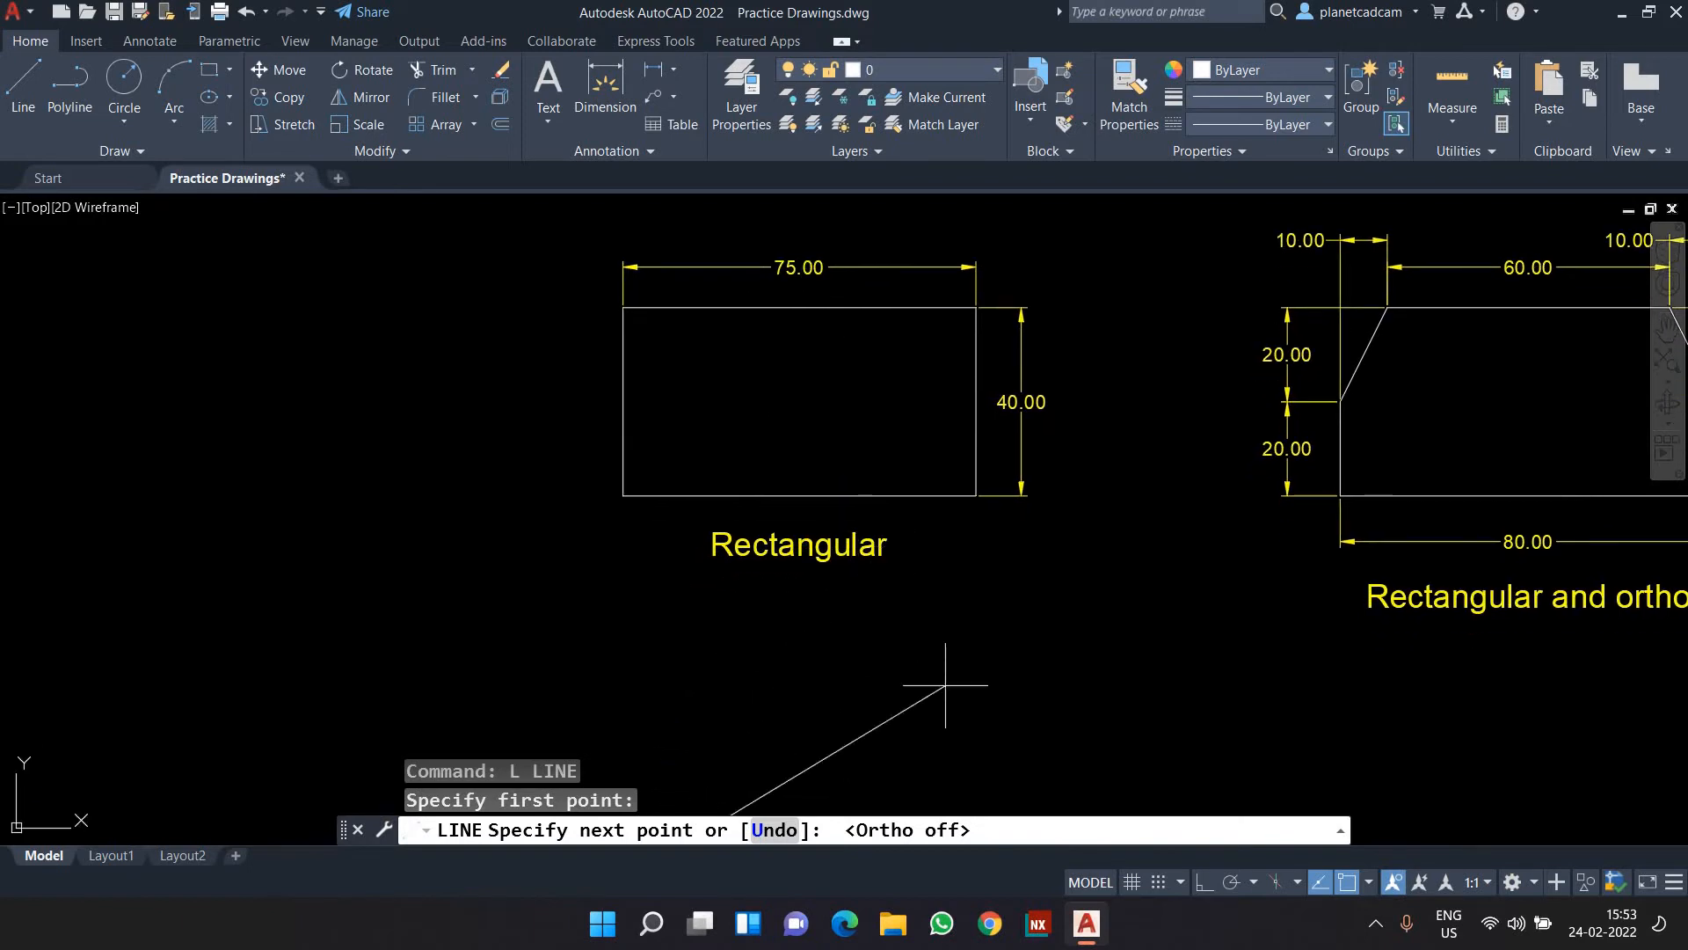
middle_drag(927, 726, 978, 561)
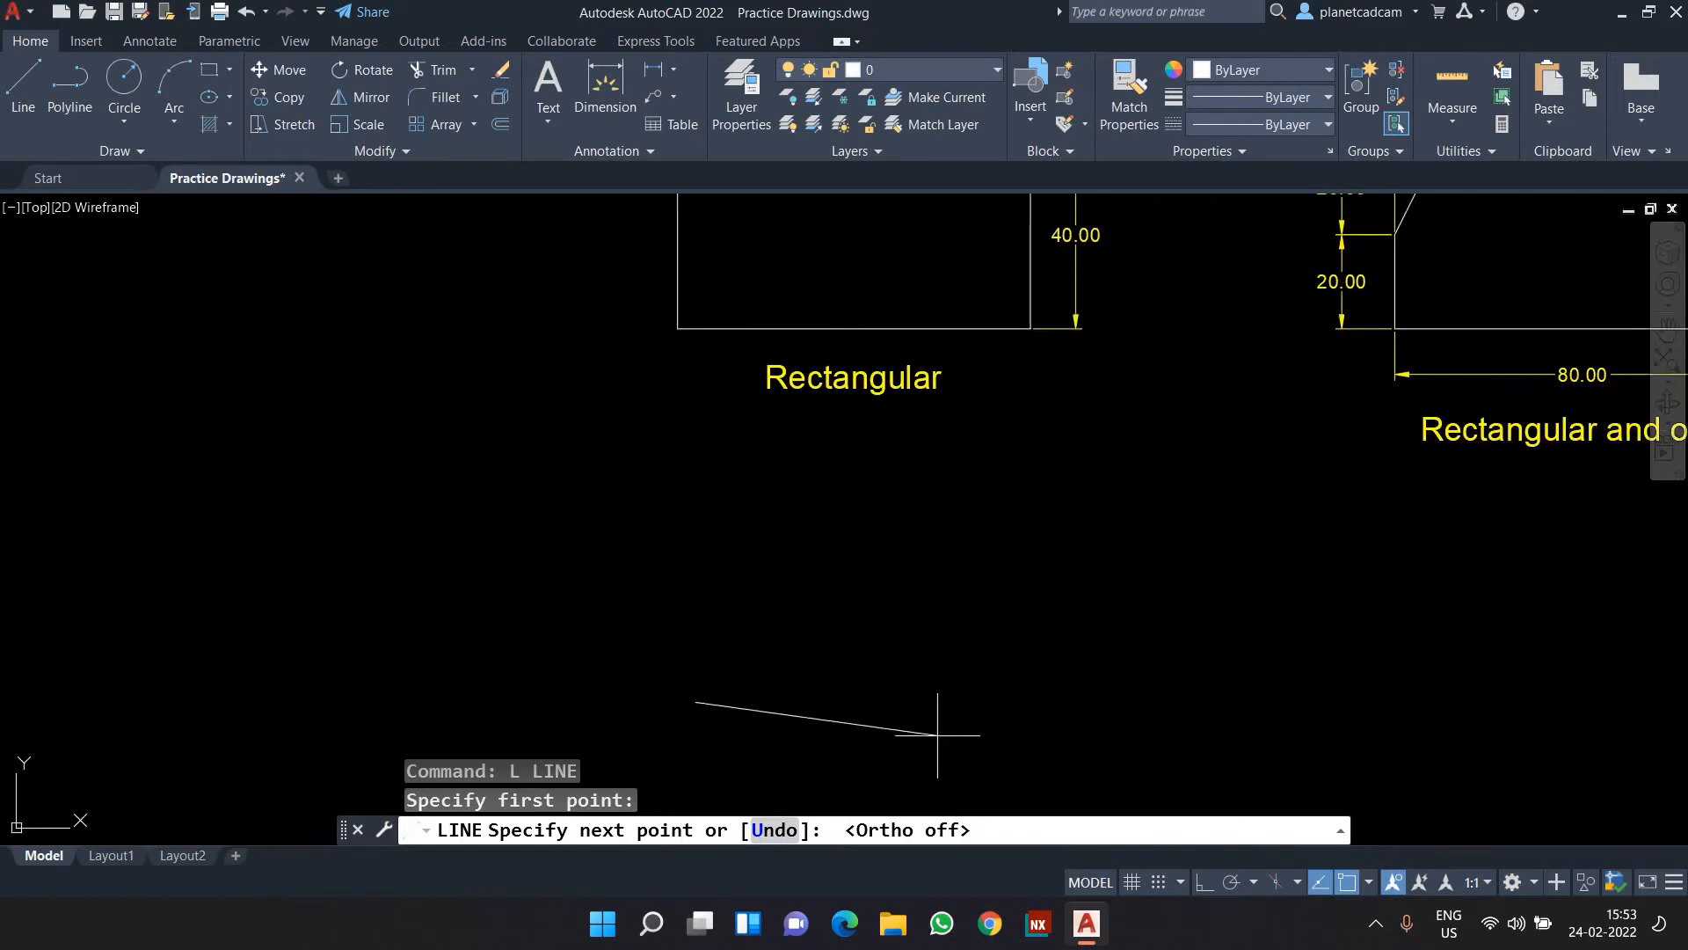
text(@)
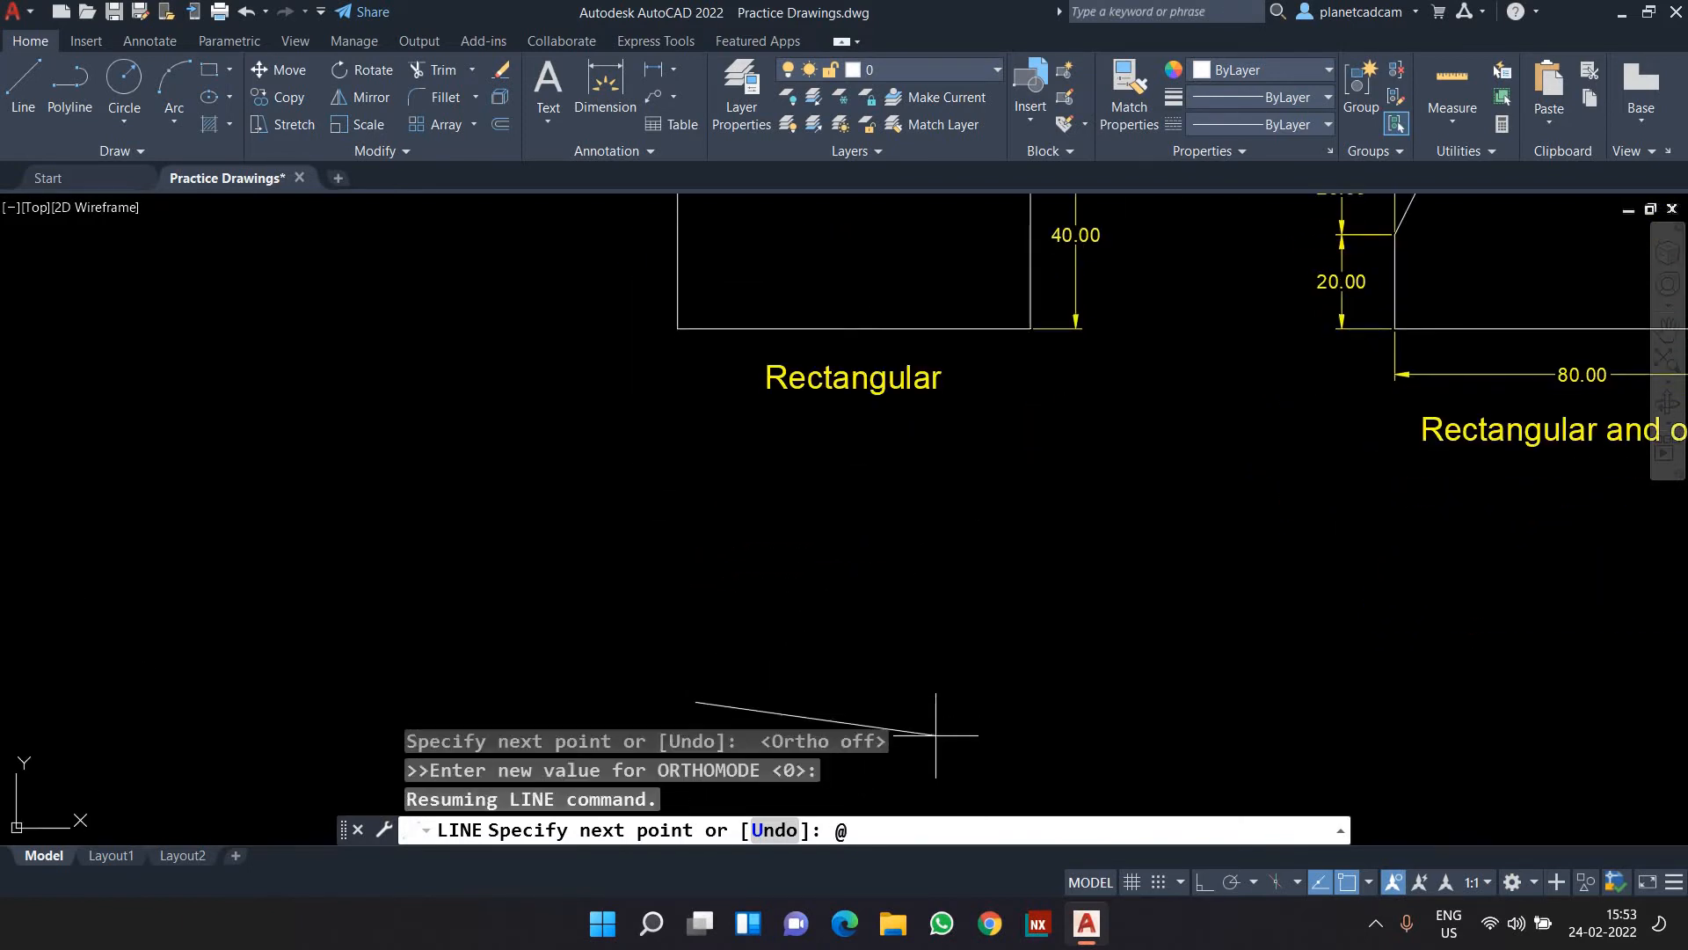
text(100,0)
key(super+plus)
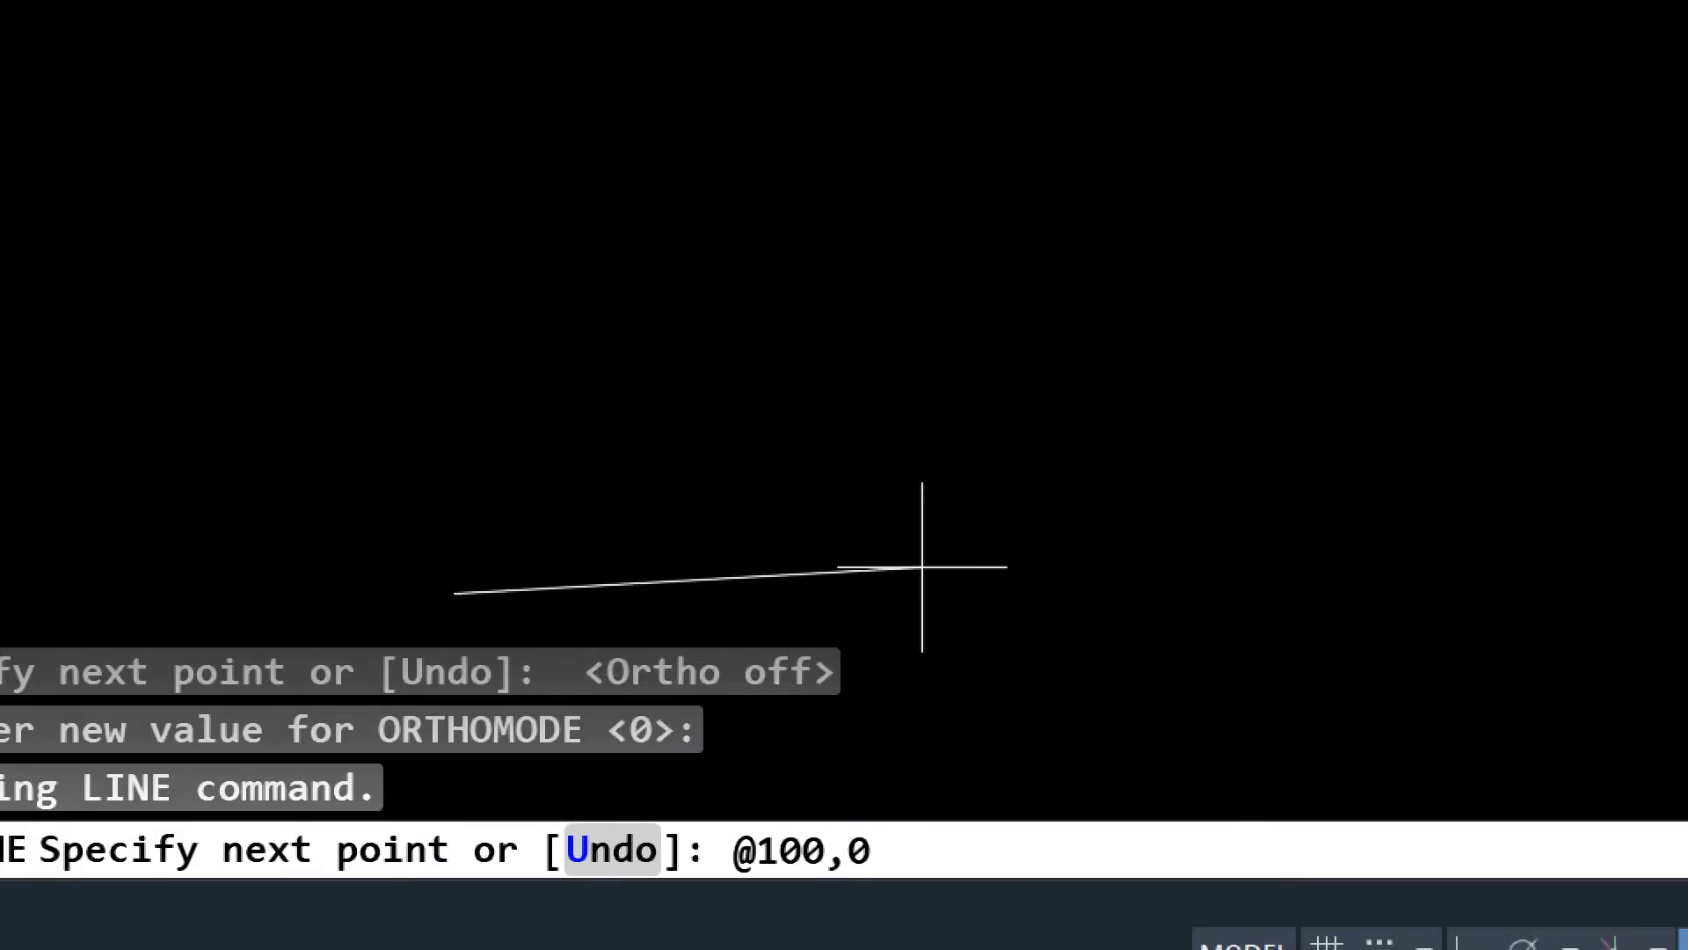
key(Return)
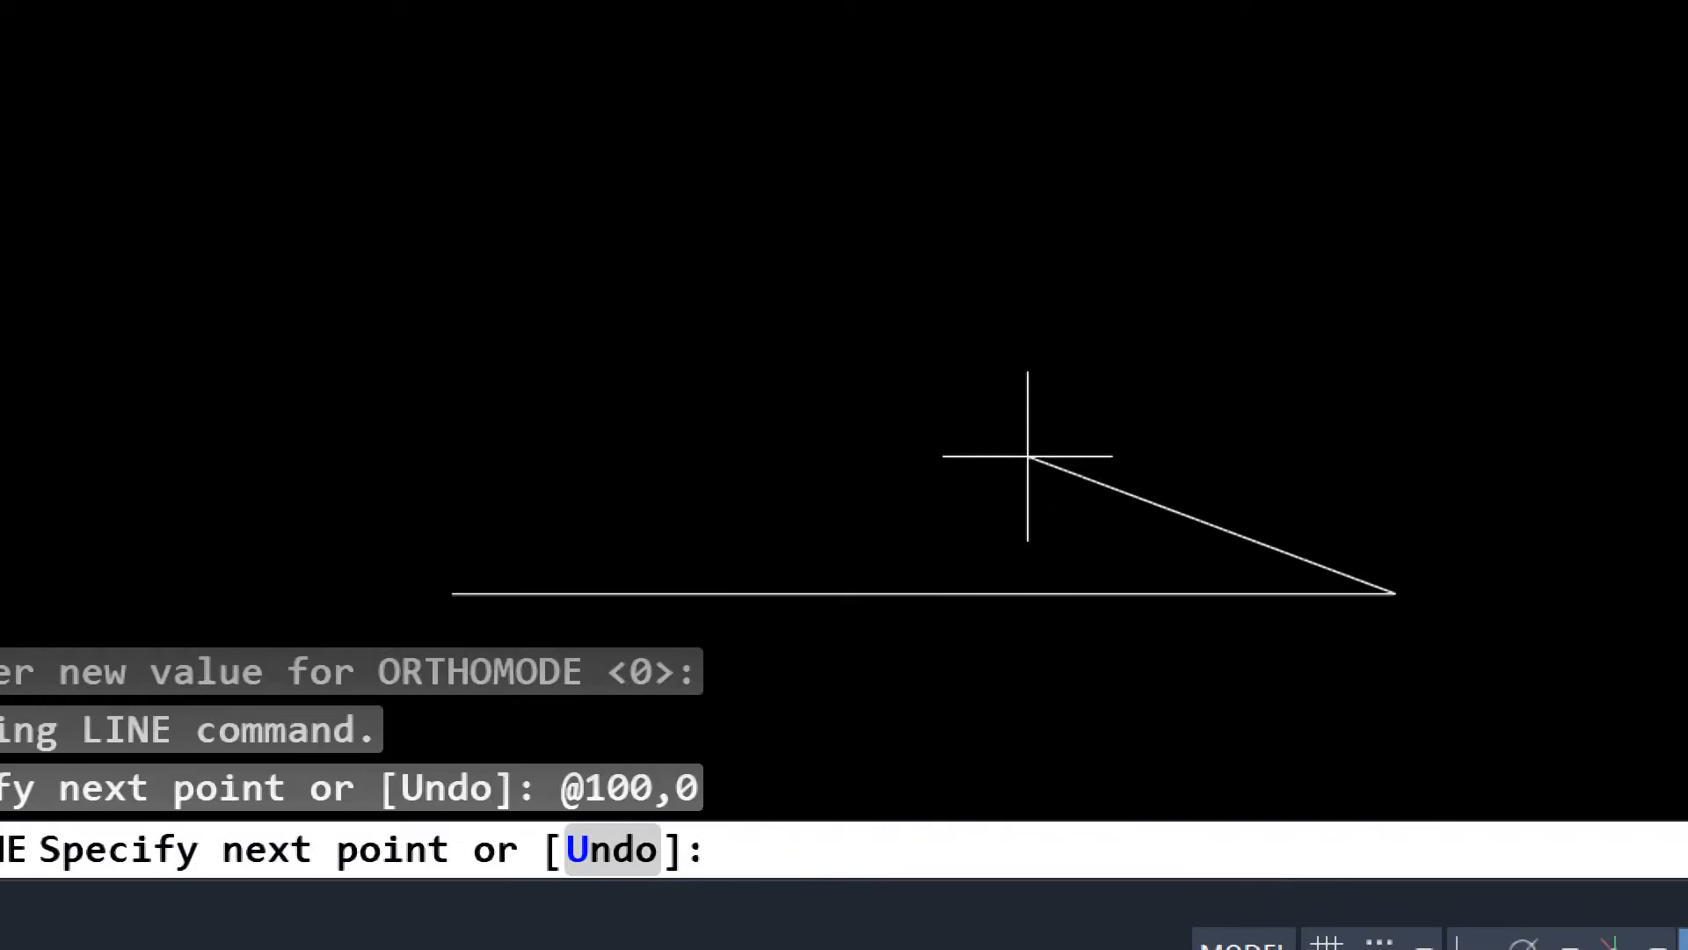
key(super+minus)
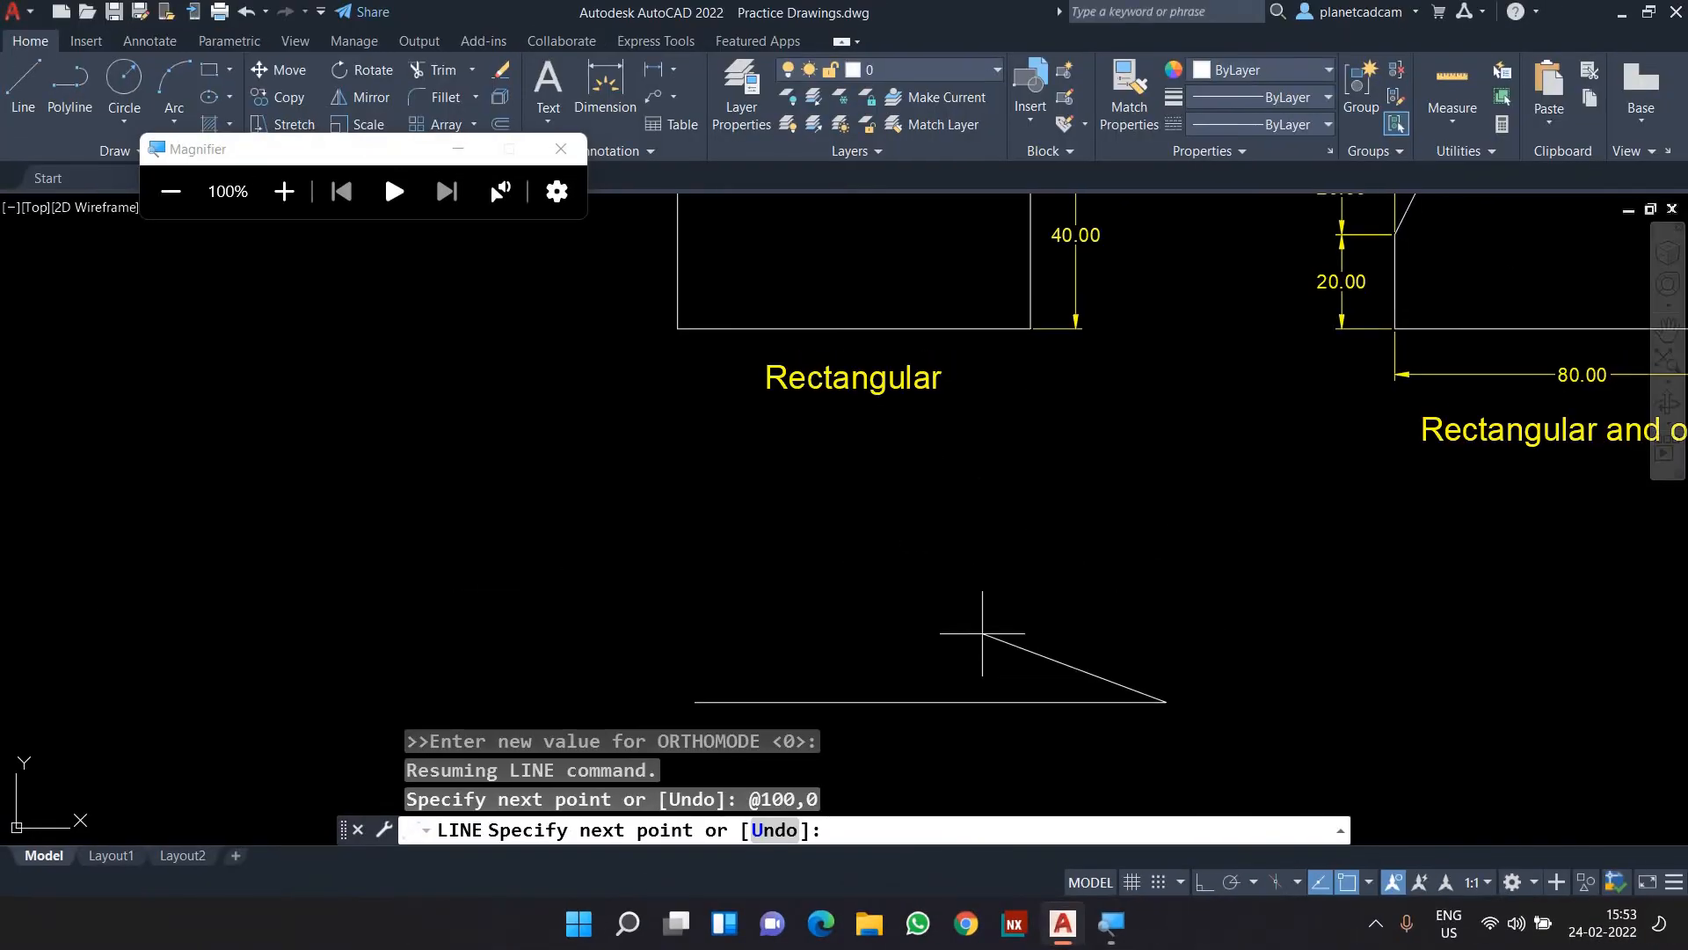
Complete the 100 by 40 rectangle with relative points @0,40 and @-100,0, and close it back to the start.
key(super+plus)
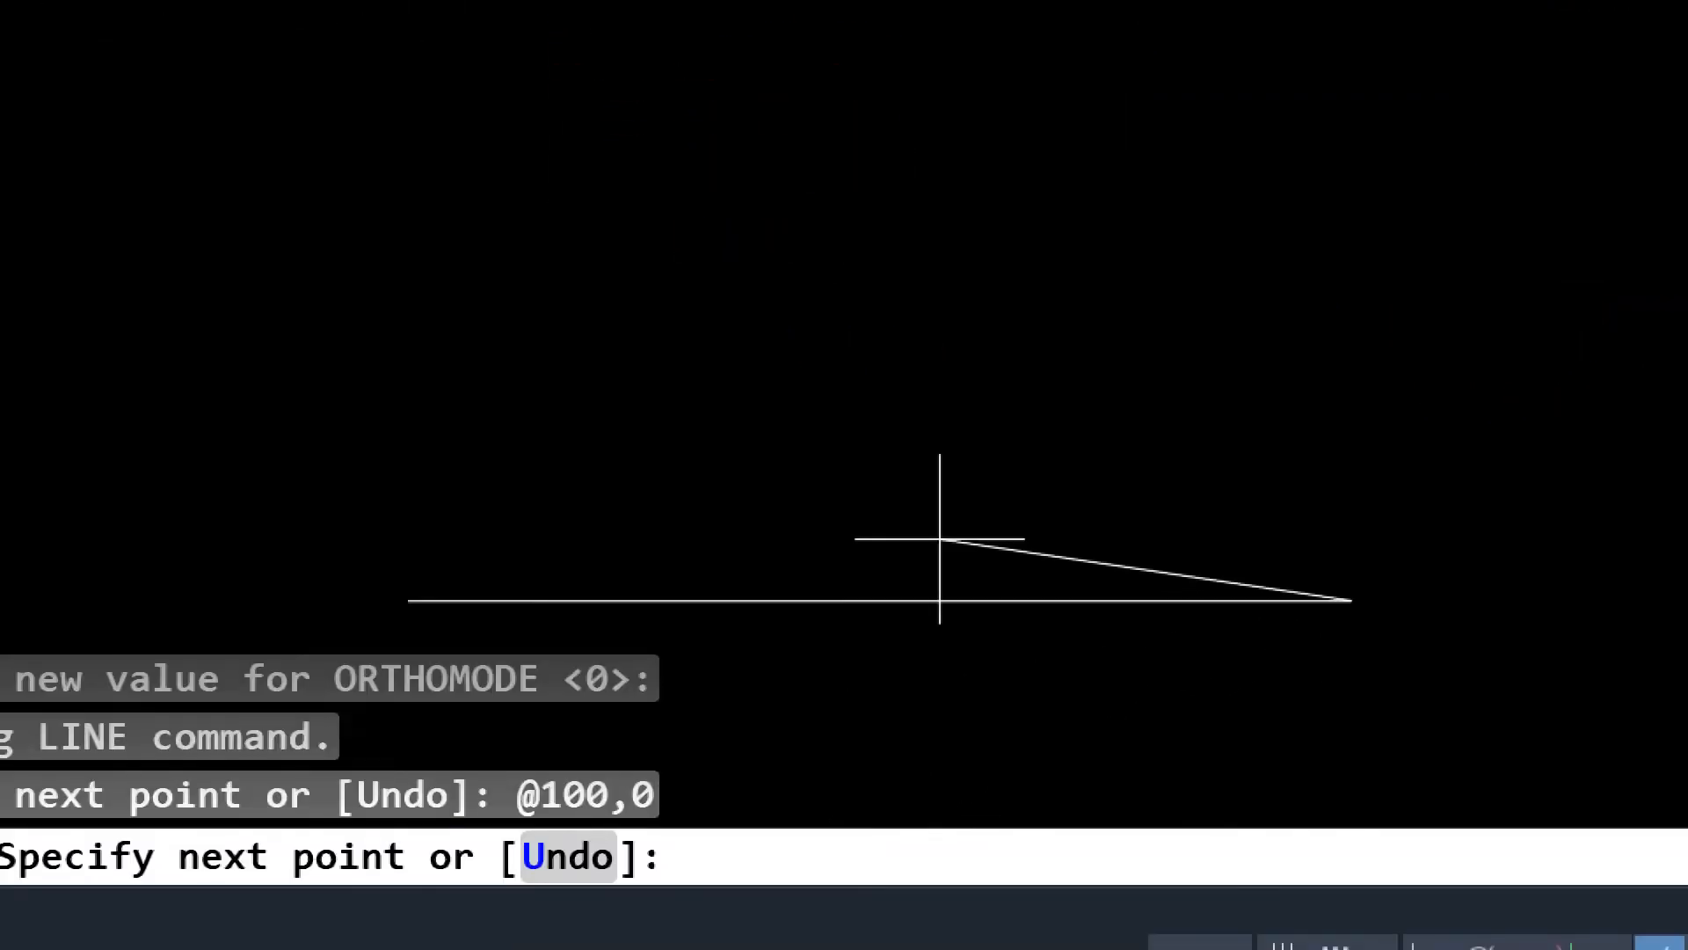
text(@0,4)
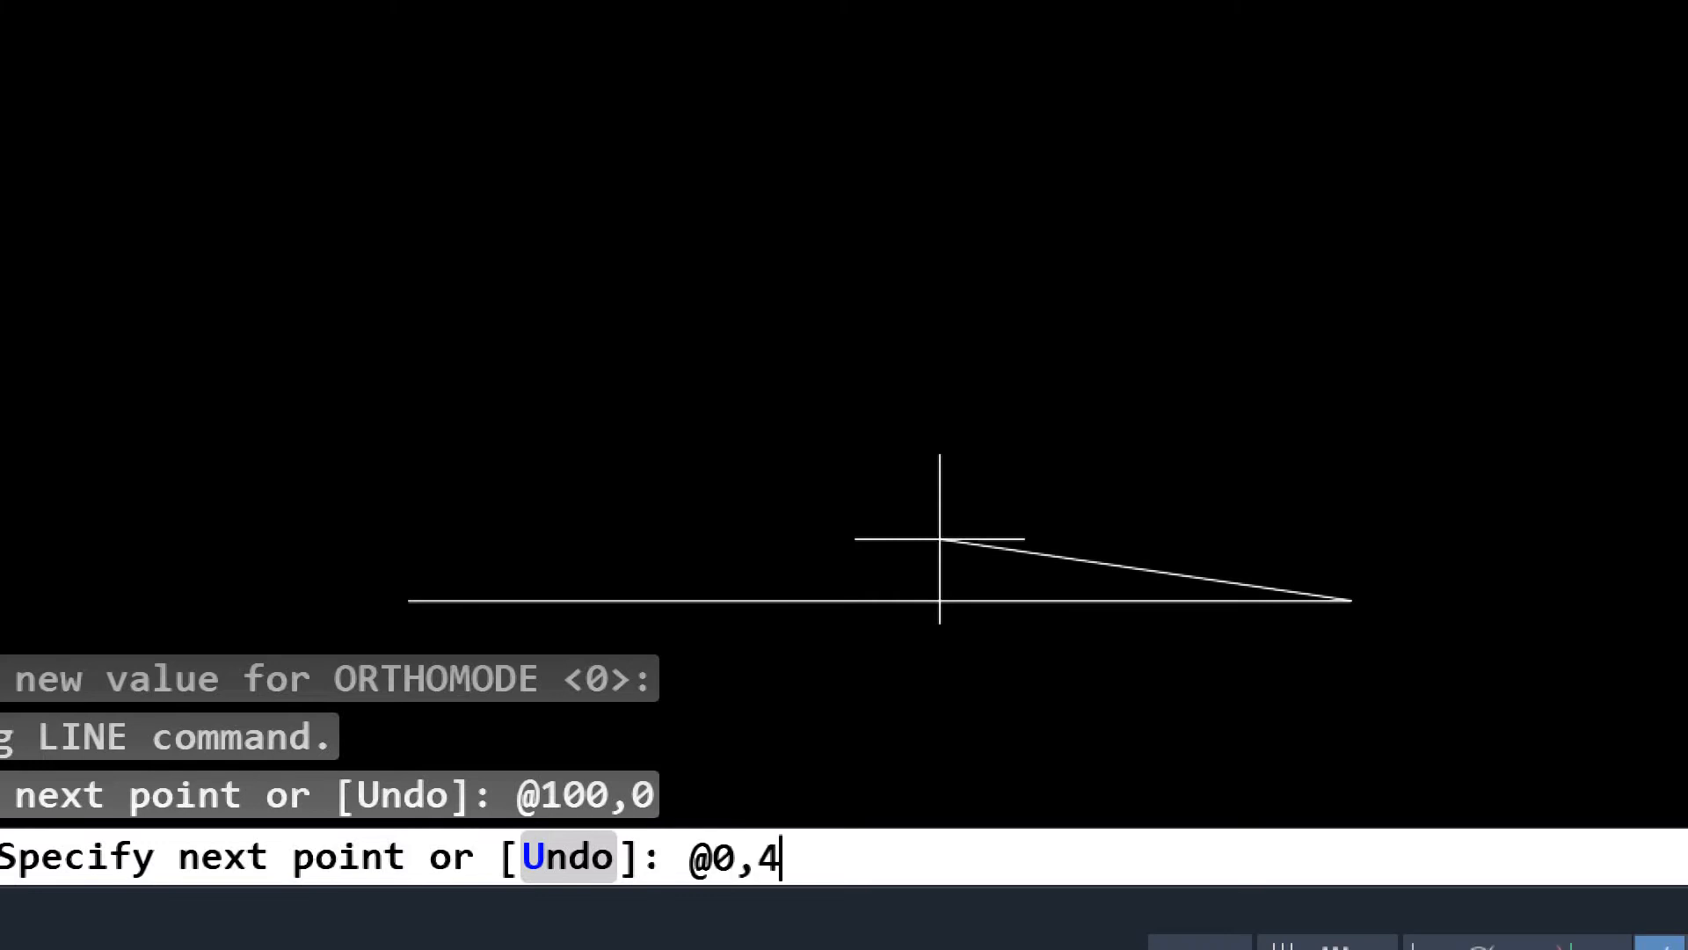
text(0)
key(Return)
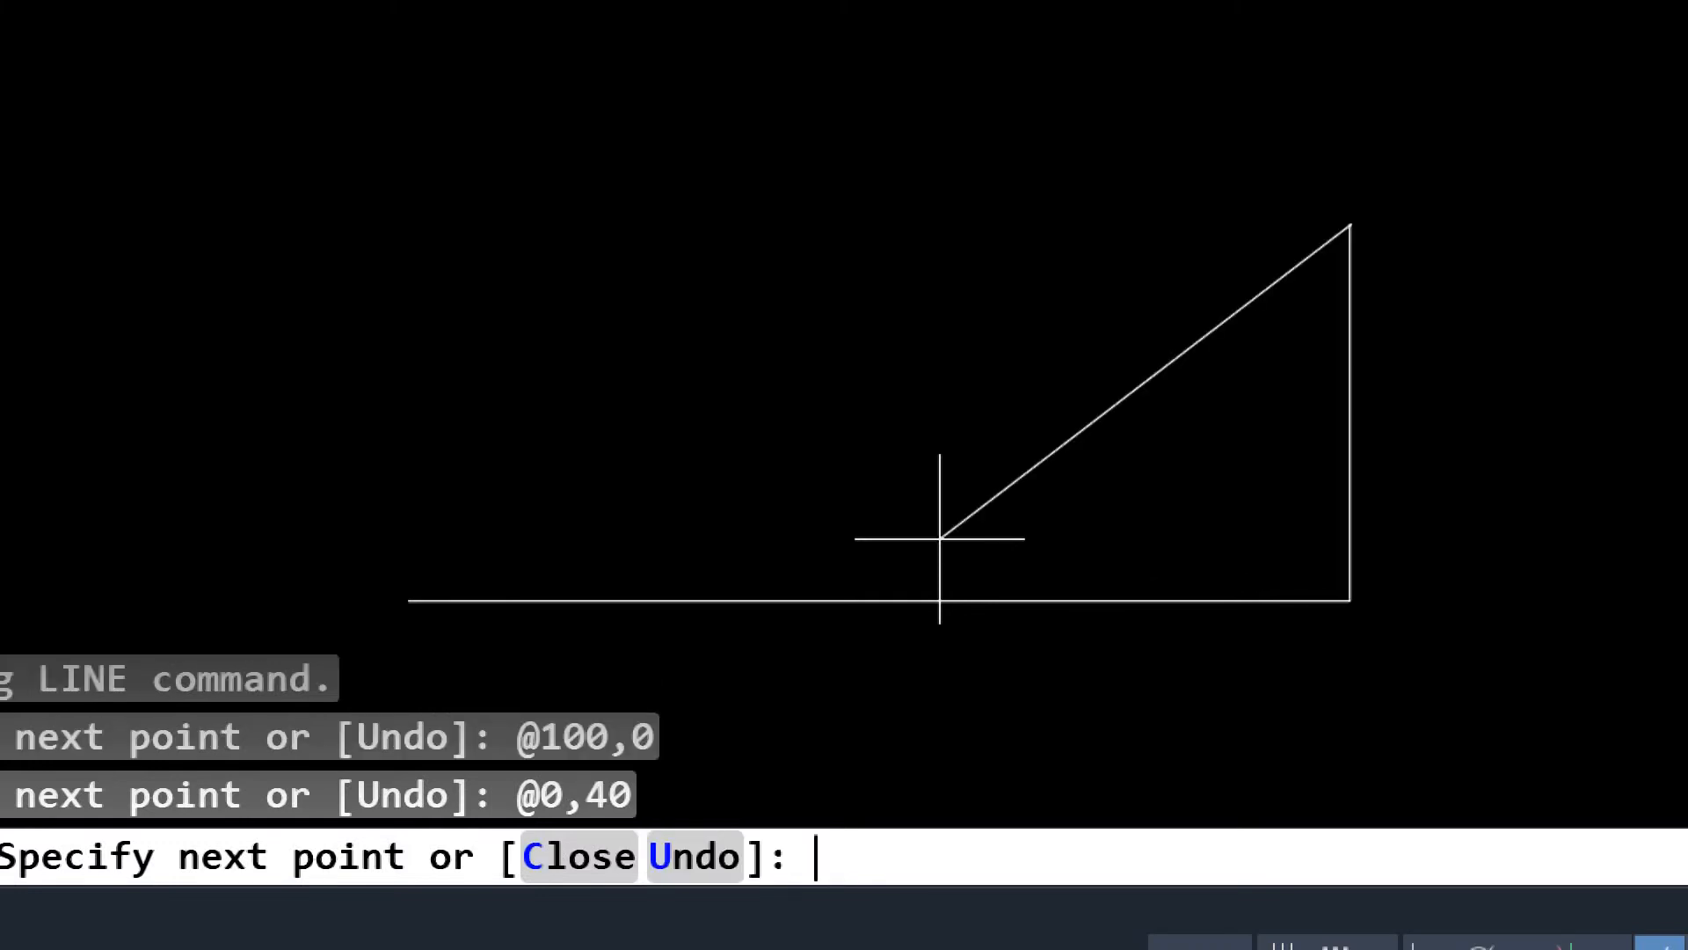
text(@-100,0)
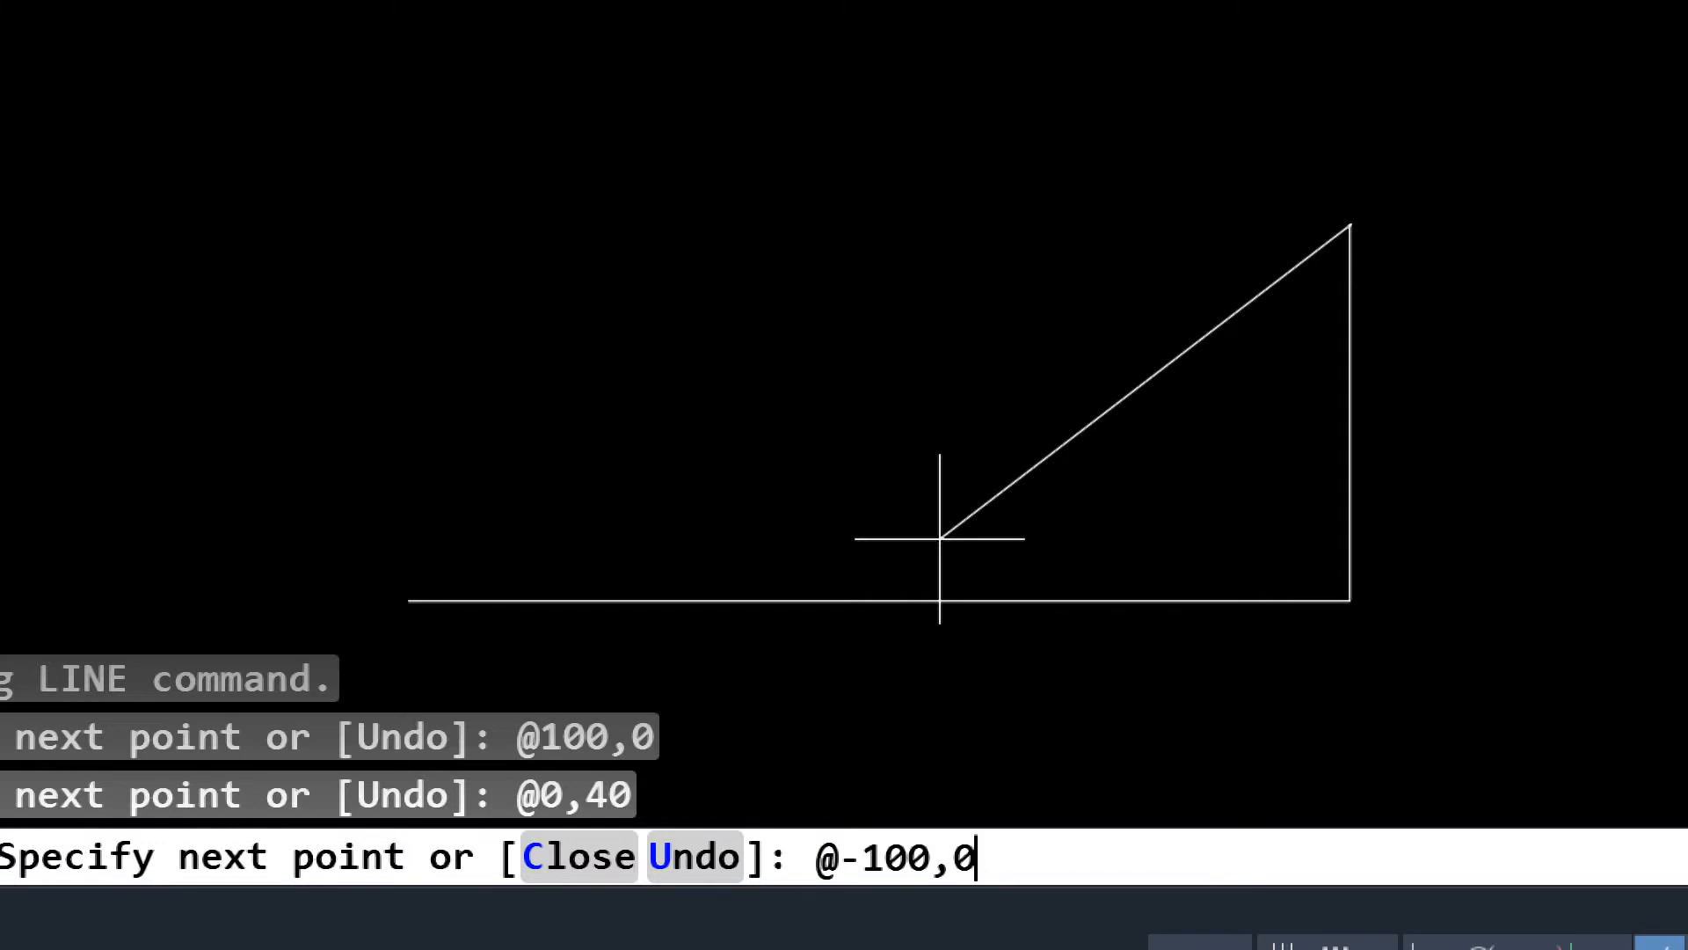
key(Return)
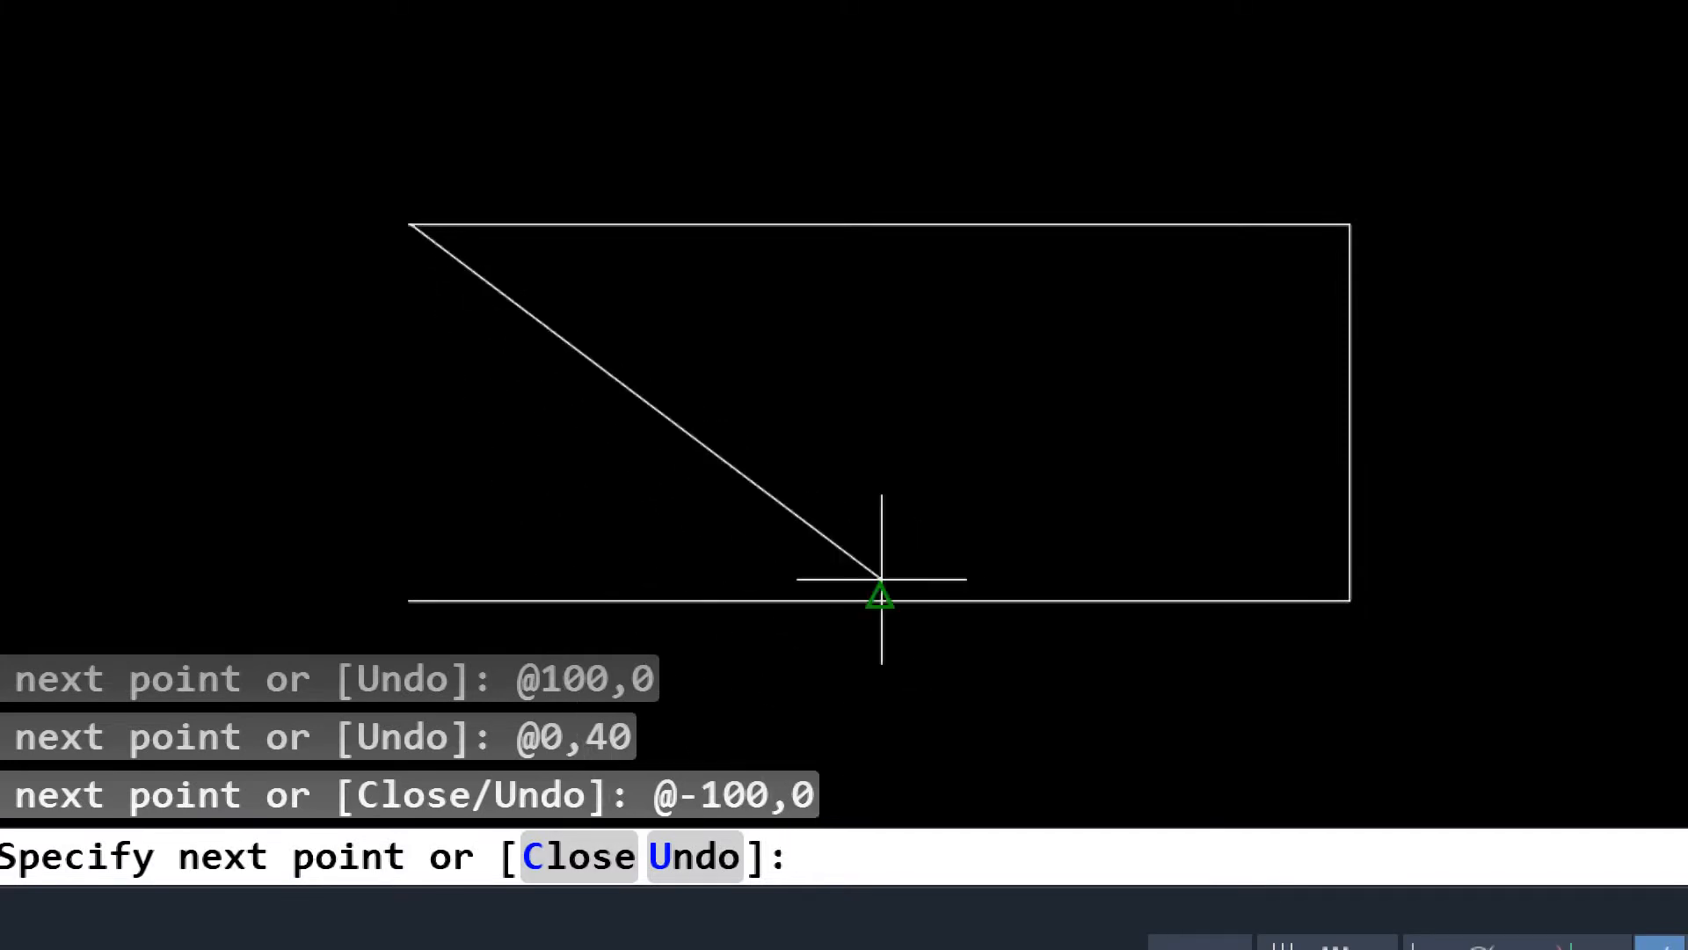
text(C)
key(Return)
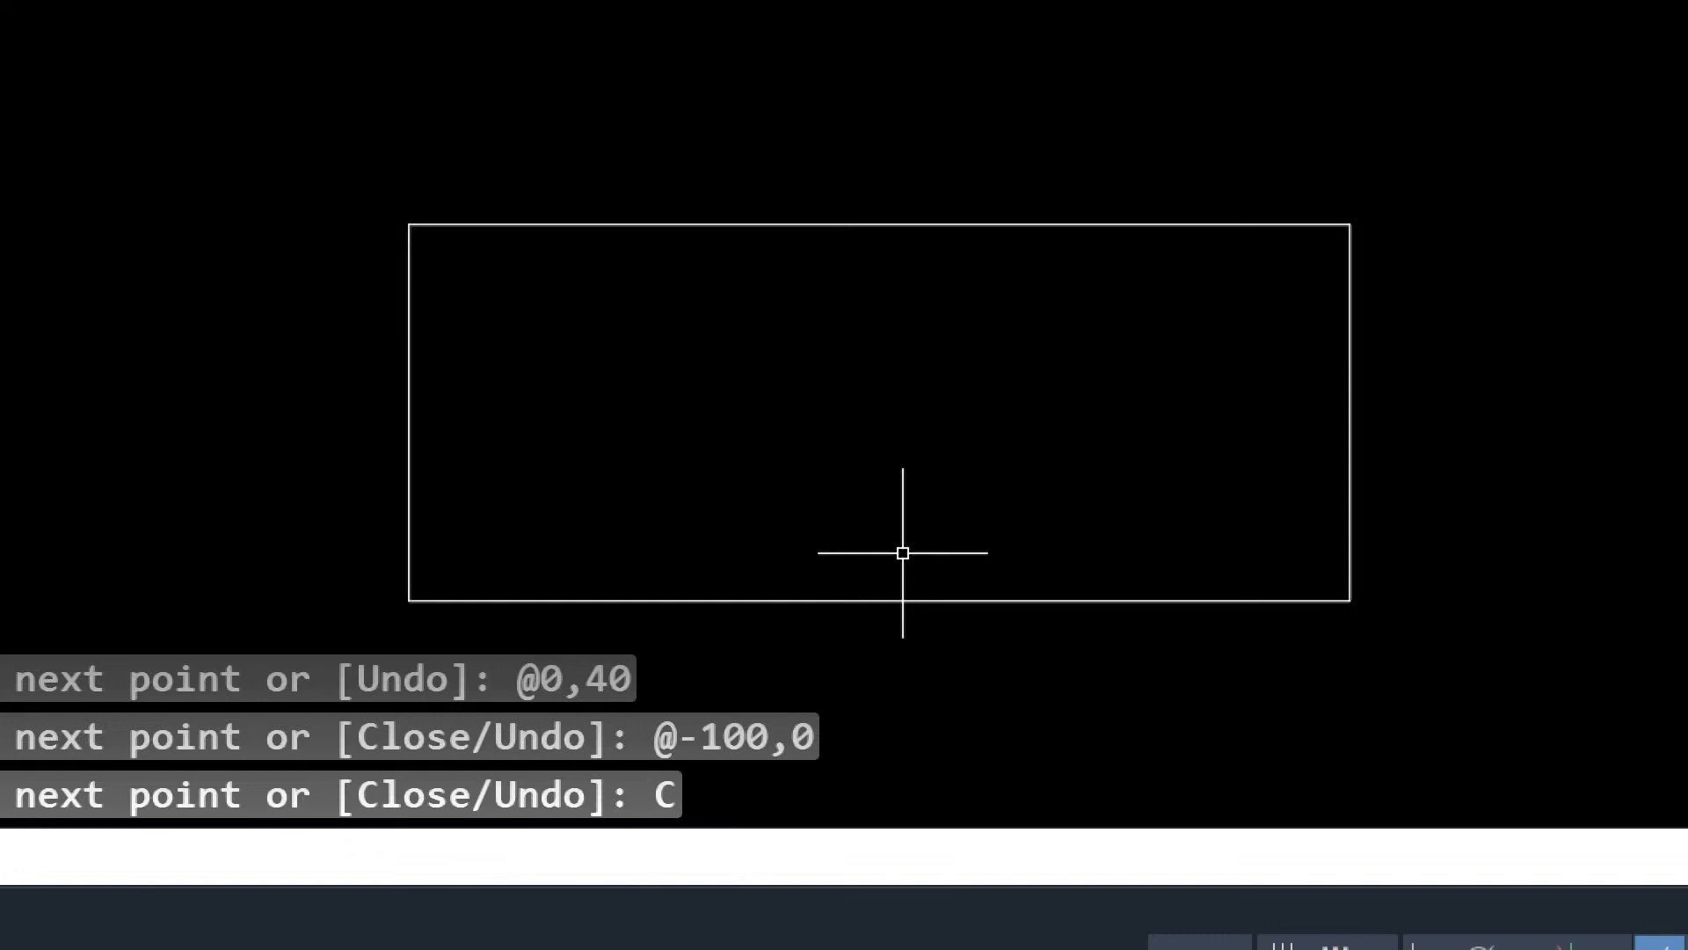
key(super+minus)
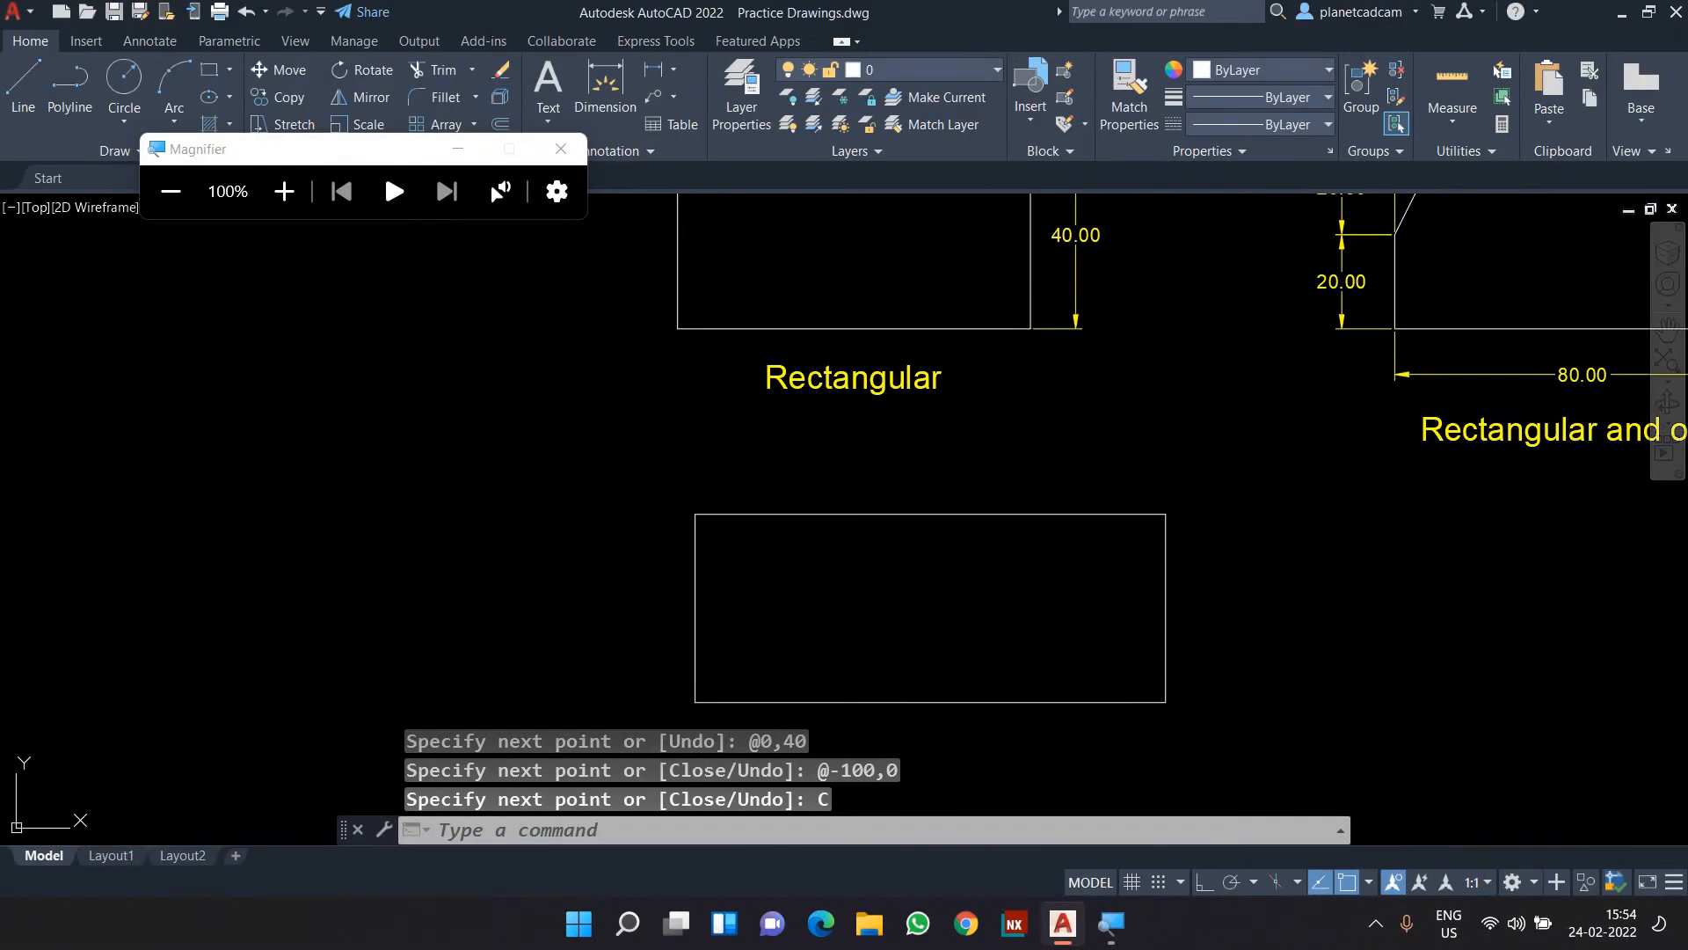
click(458, 148)
scroll(616, 404, down, 2)
middle_drag(613, 451, 539, 486)
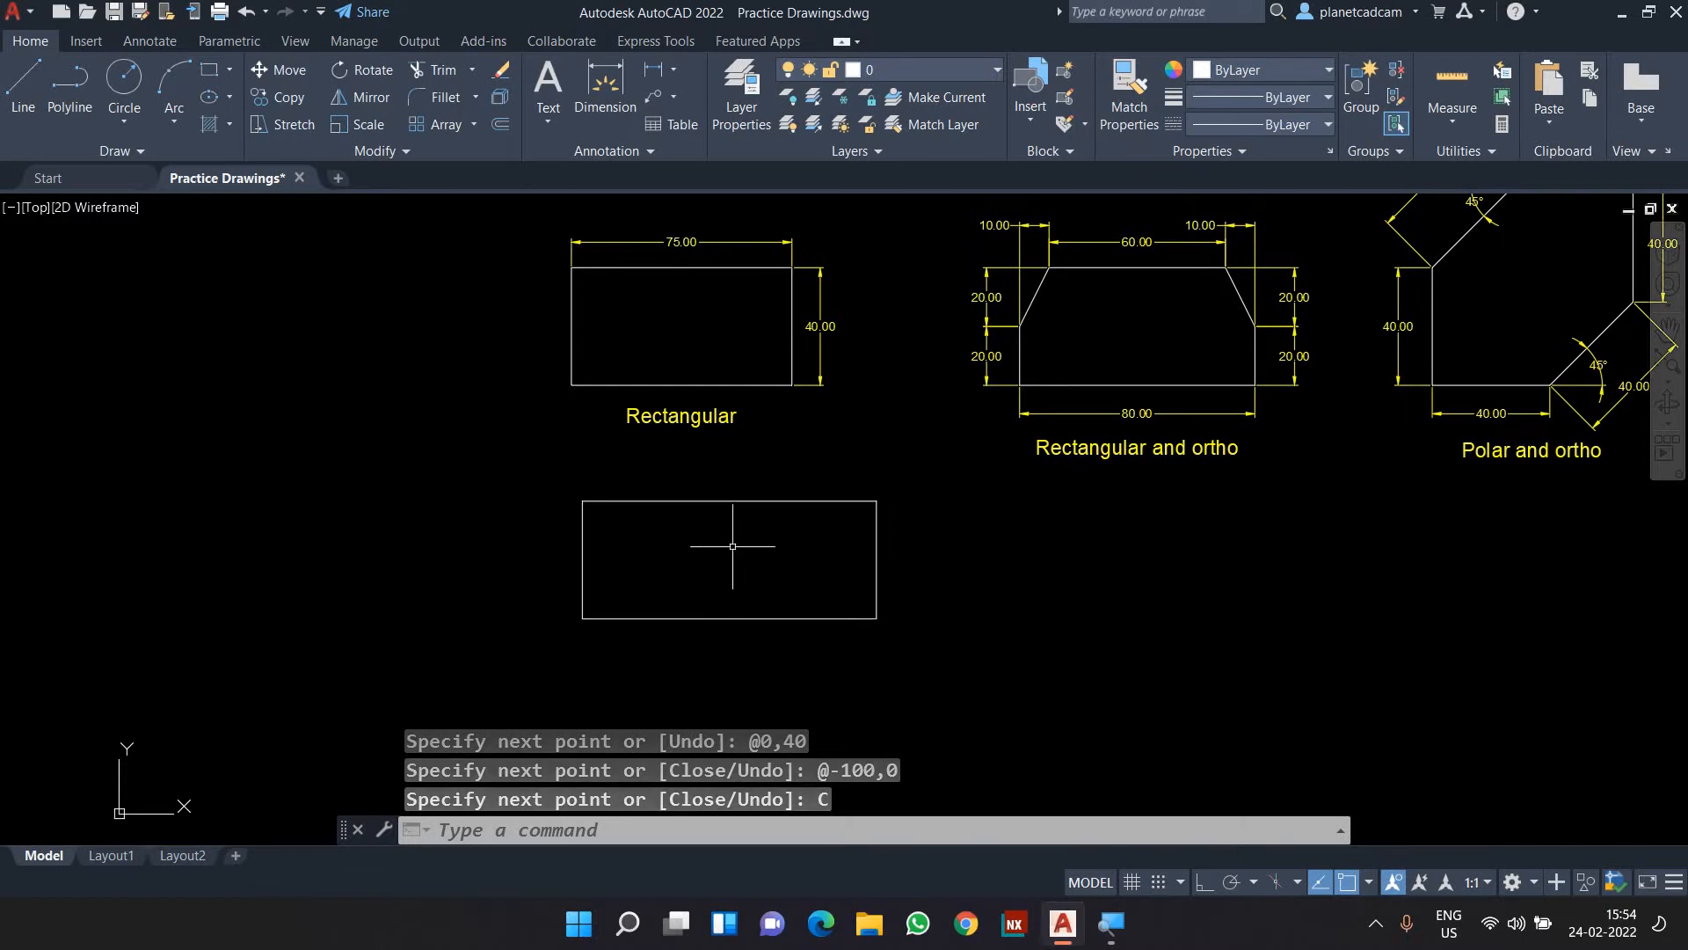
middle_drag(723, 567, 630, 573)
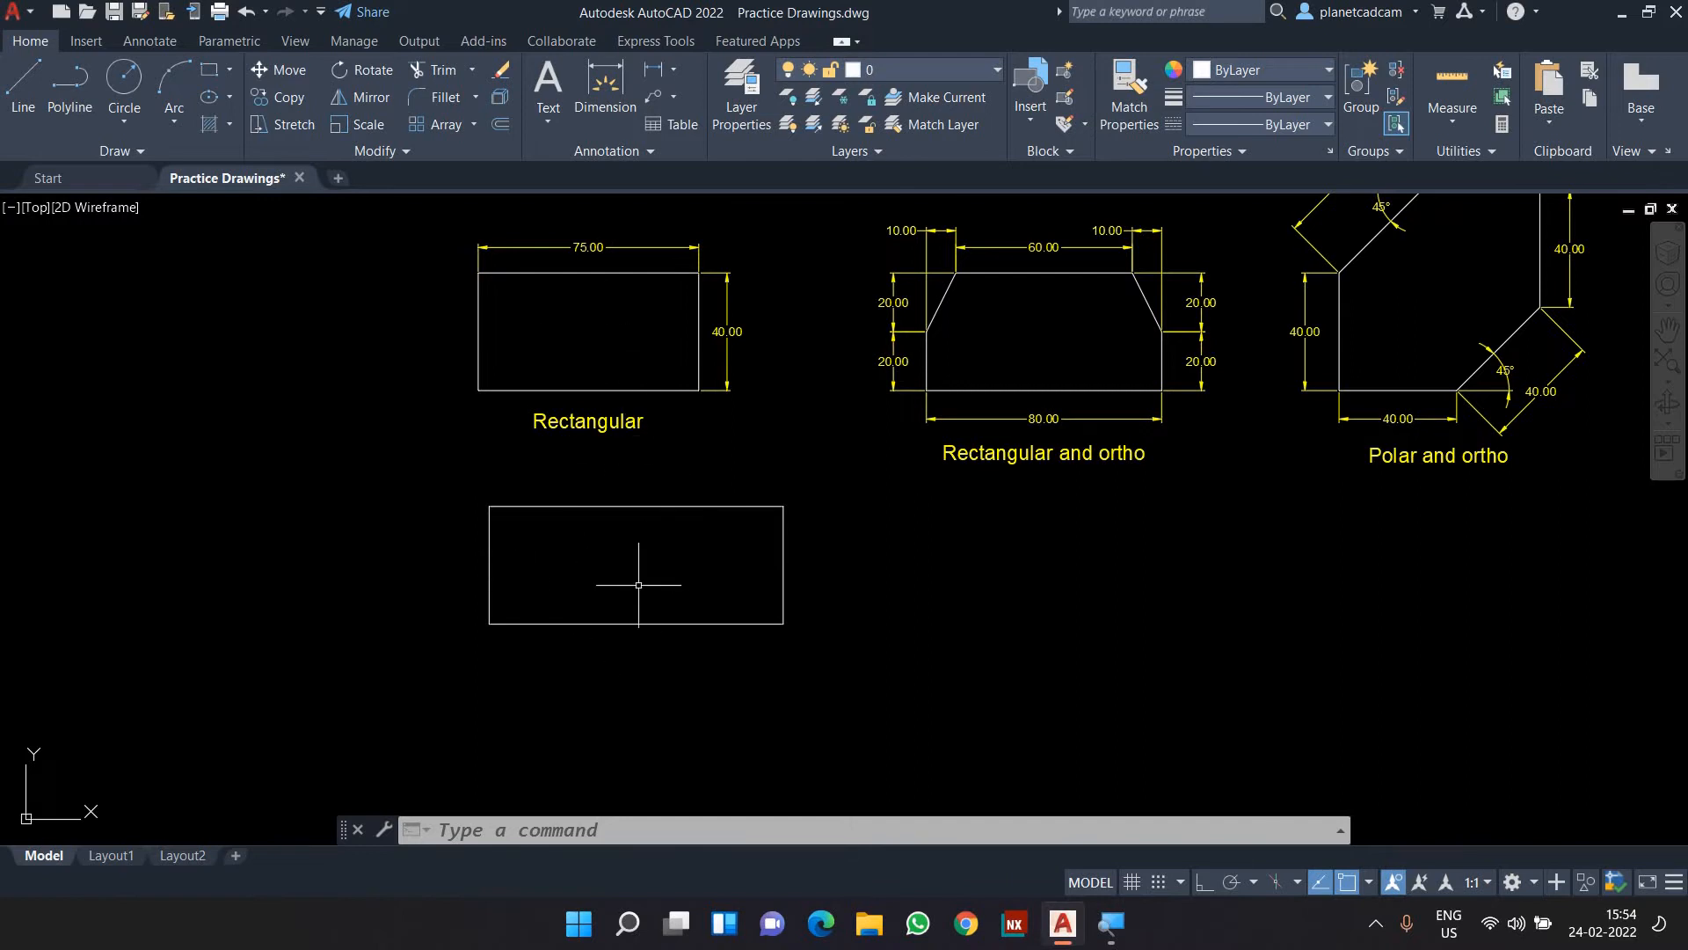
middle_drag(648, 582, 615, 589)
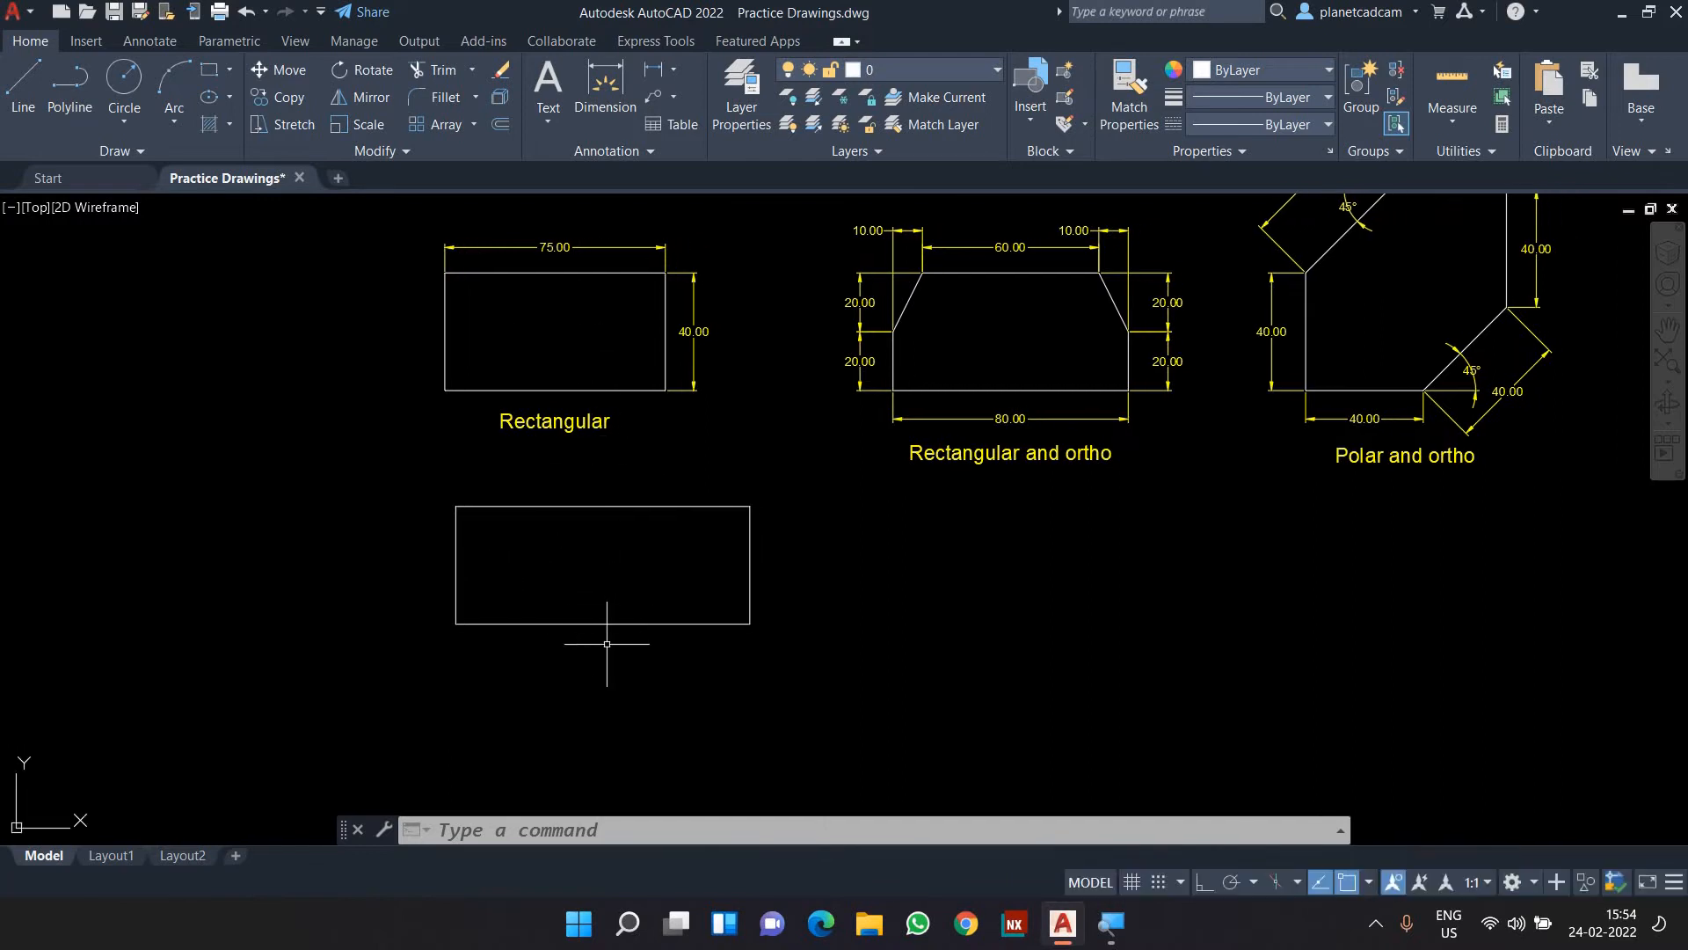
text(l)
key(Return)
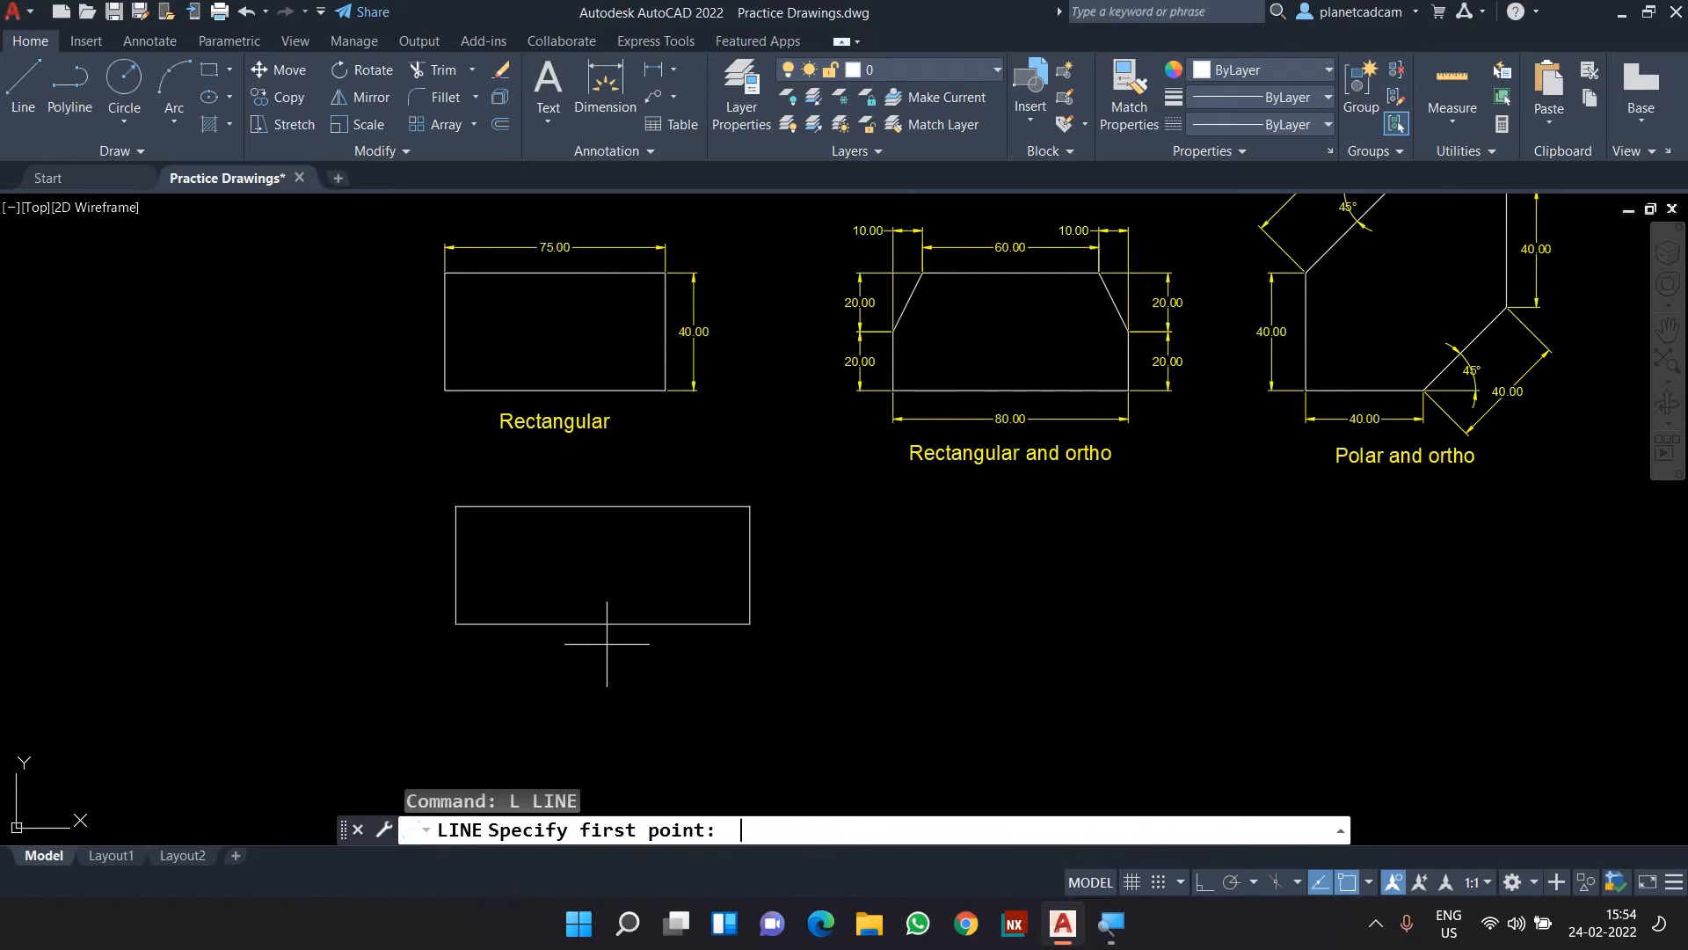
middle_drag(606, 643, 565, 597)
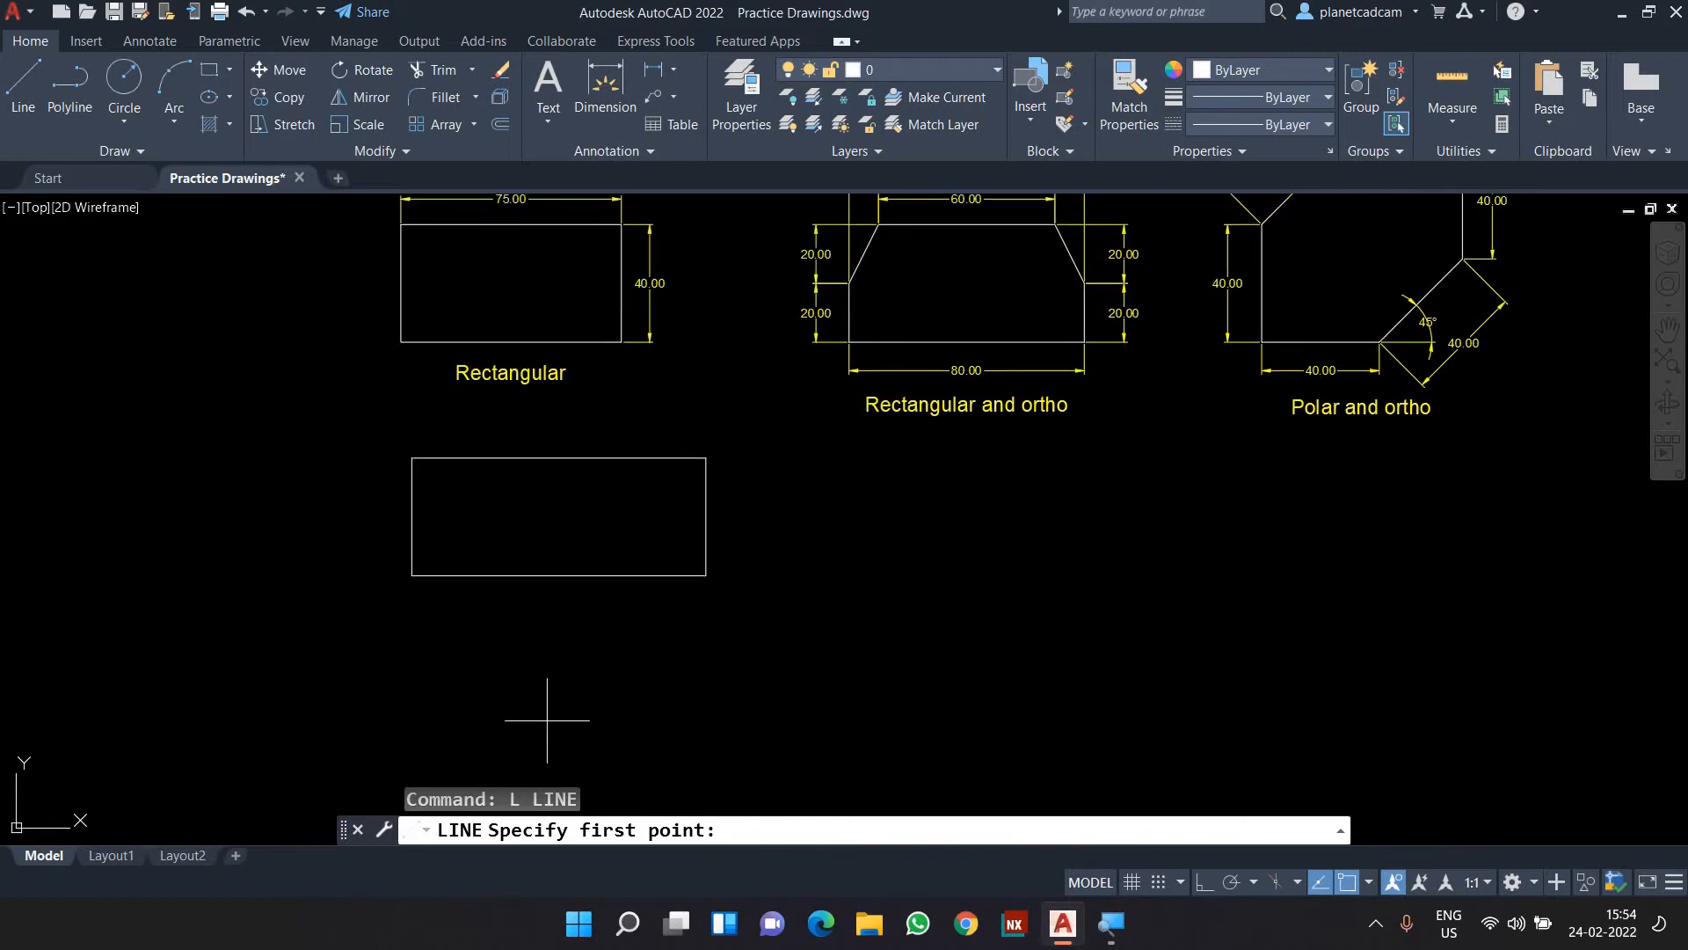
middle_drag(554, 708, 501, 641)
click(443, 706)
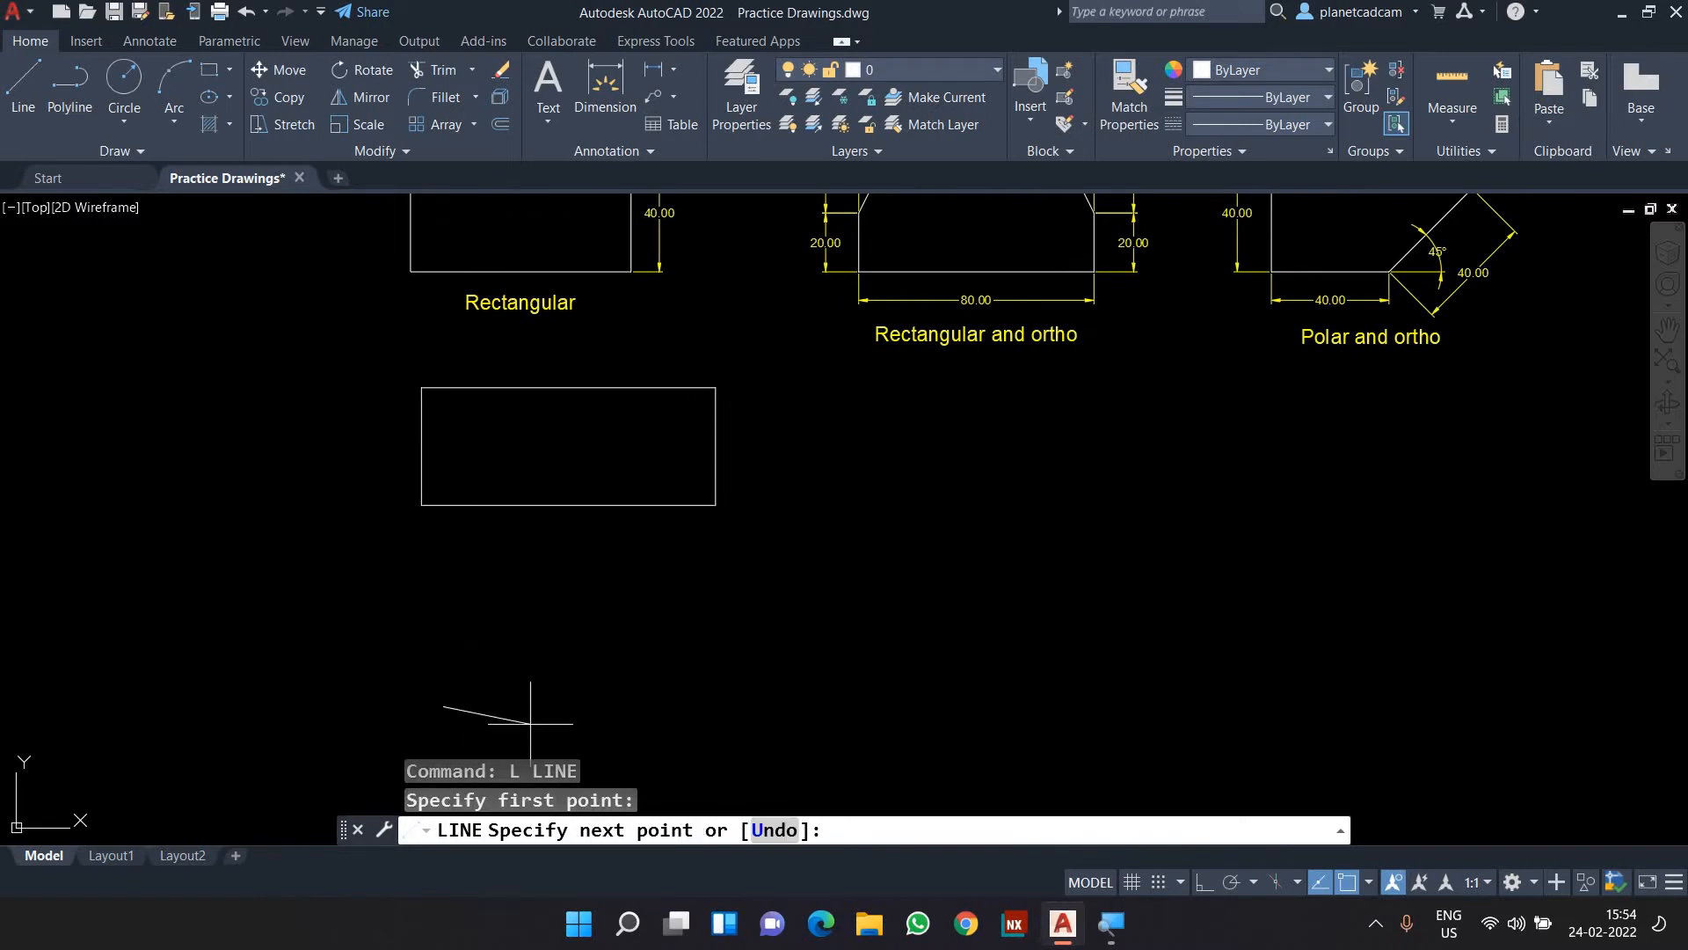
text(@75,0)
key(Return)
Complete the 75 by 40 rectangle with relative points @0,40 and @-75,0, and close it back to the start.
text(@0,40)
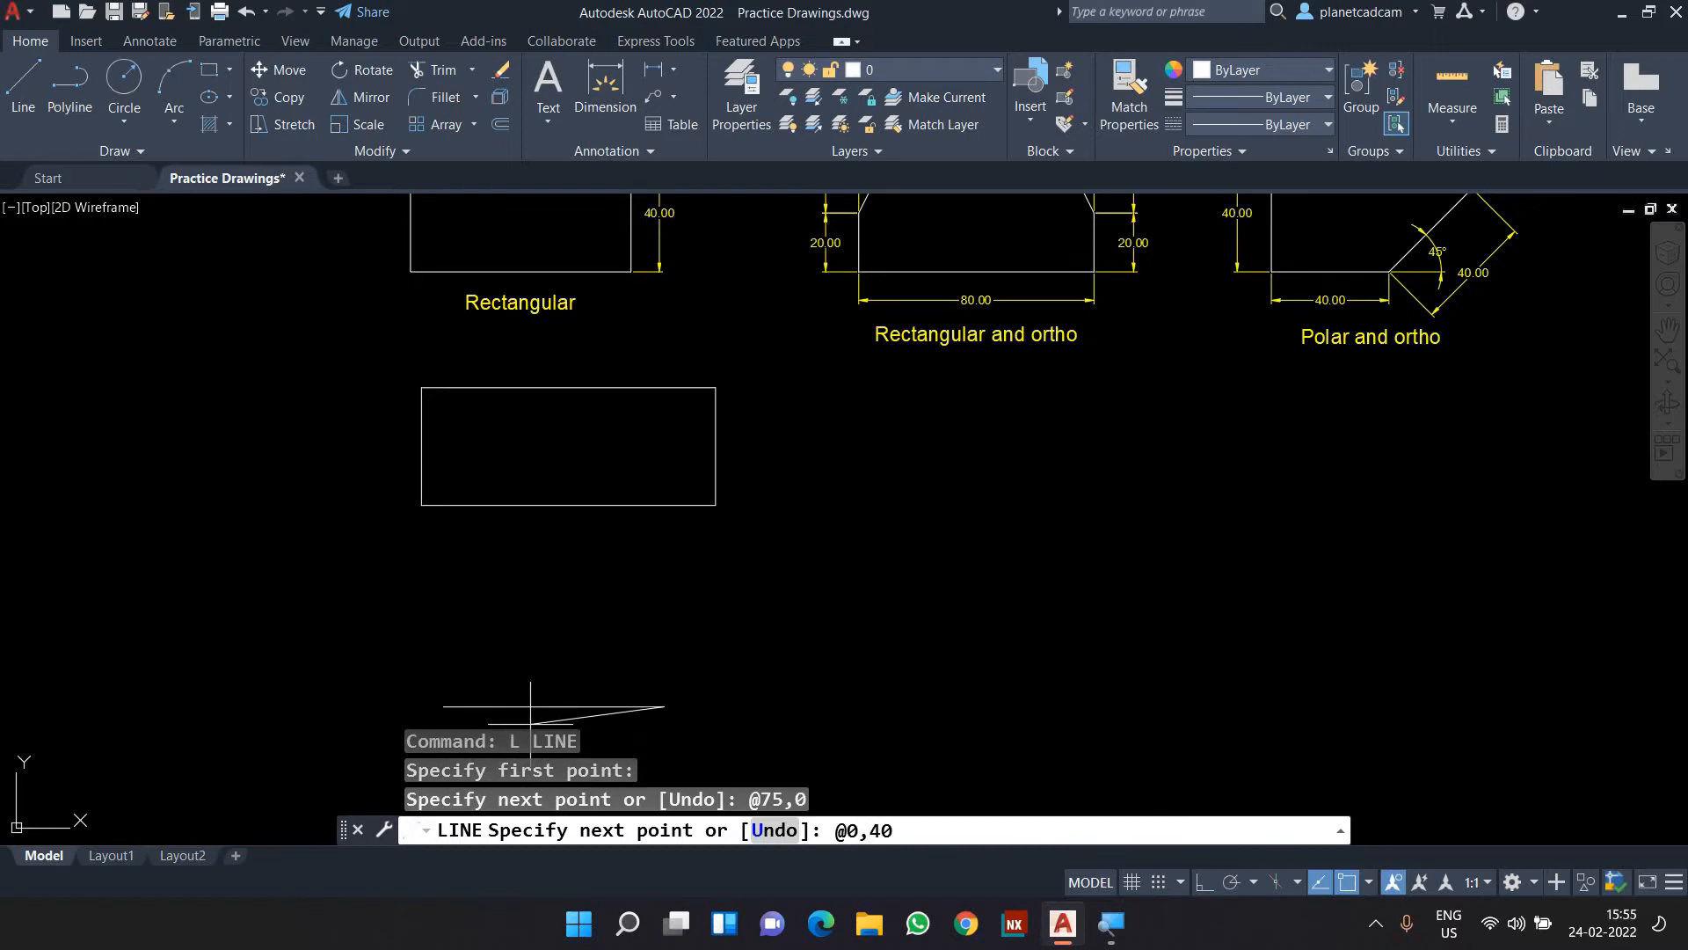
key(Return)
text(@)
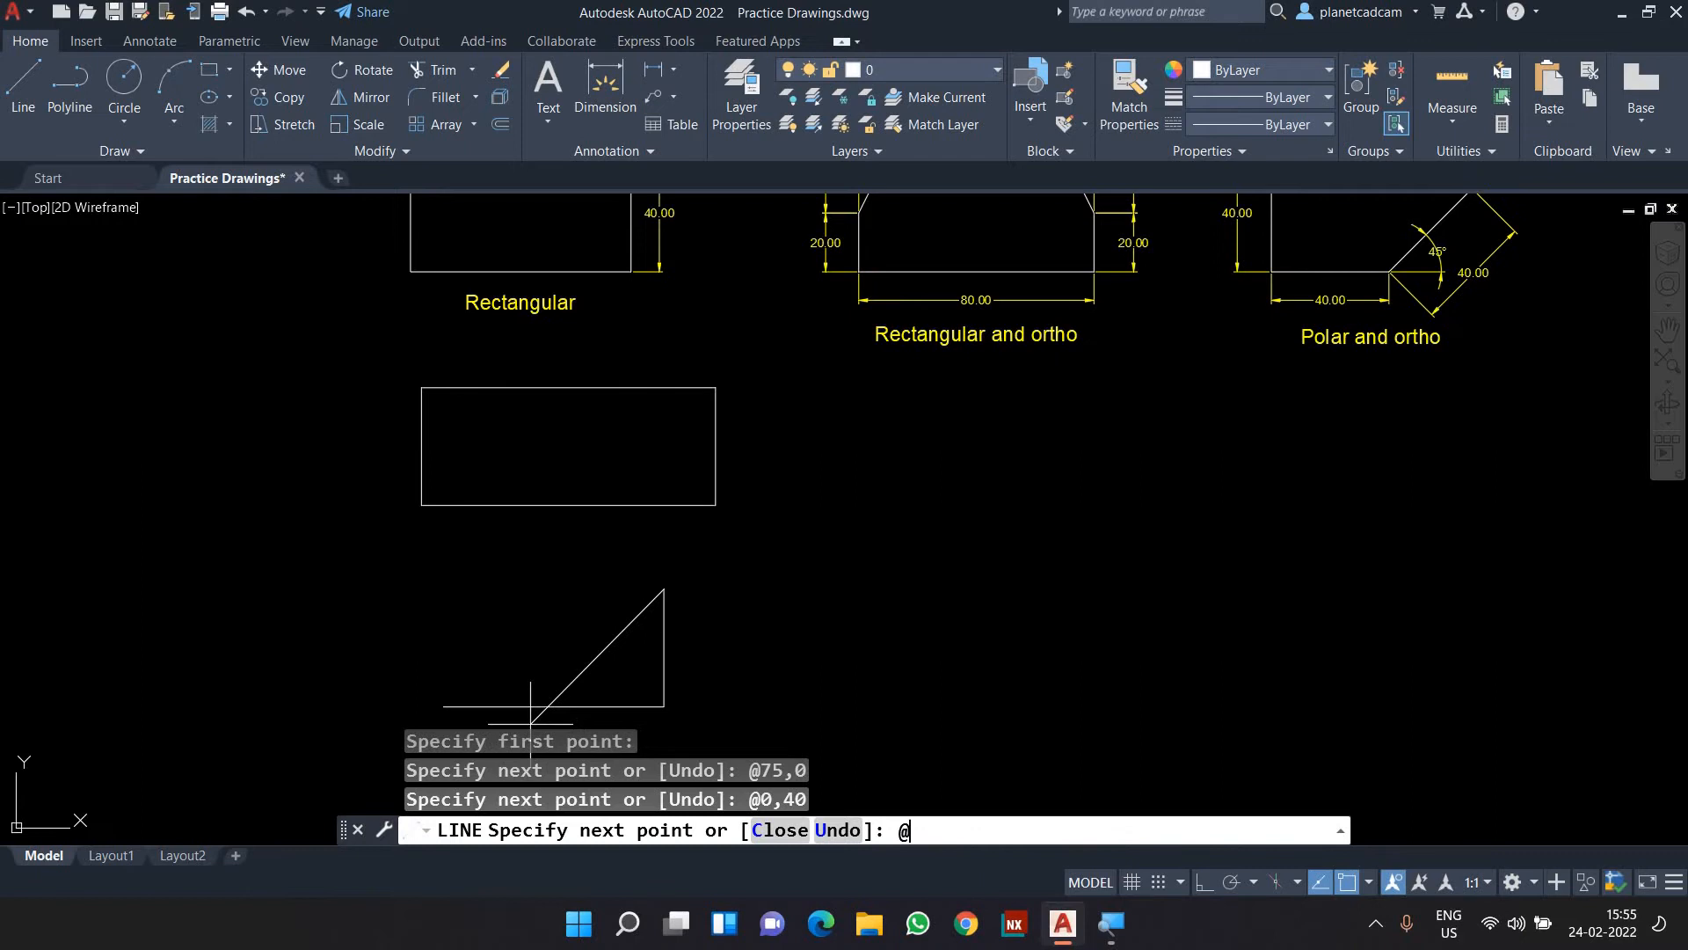
text(-75,0)
key(Return)
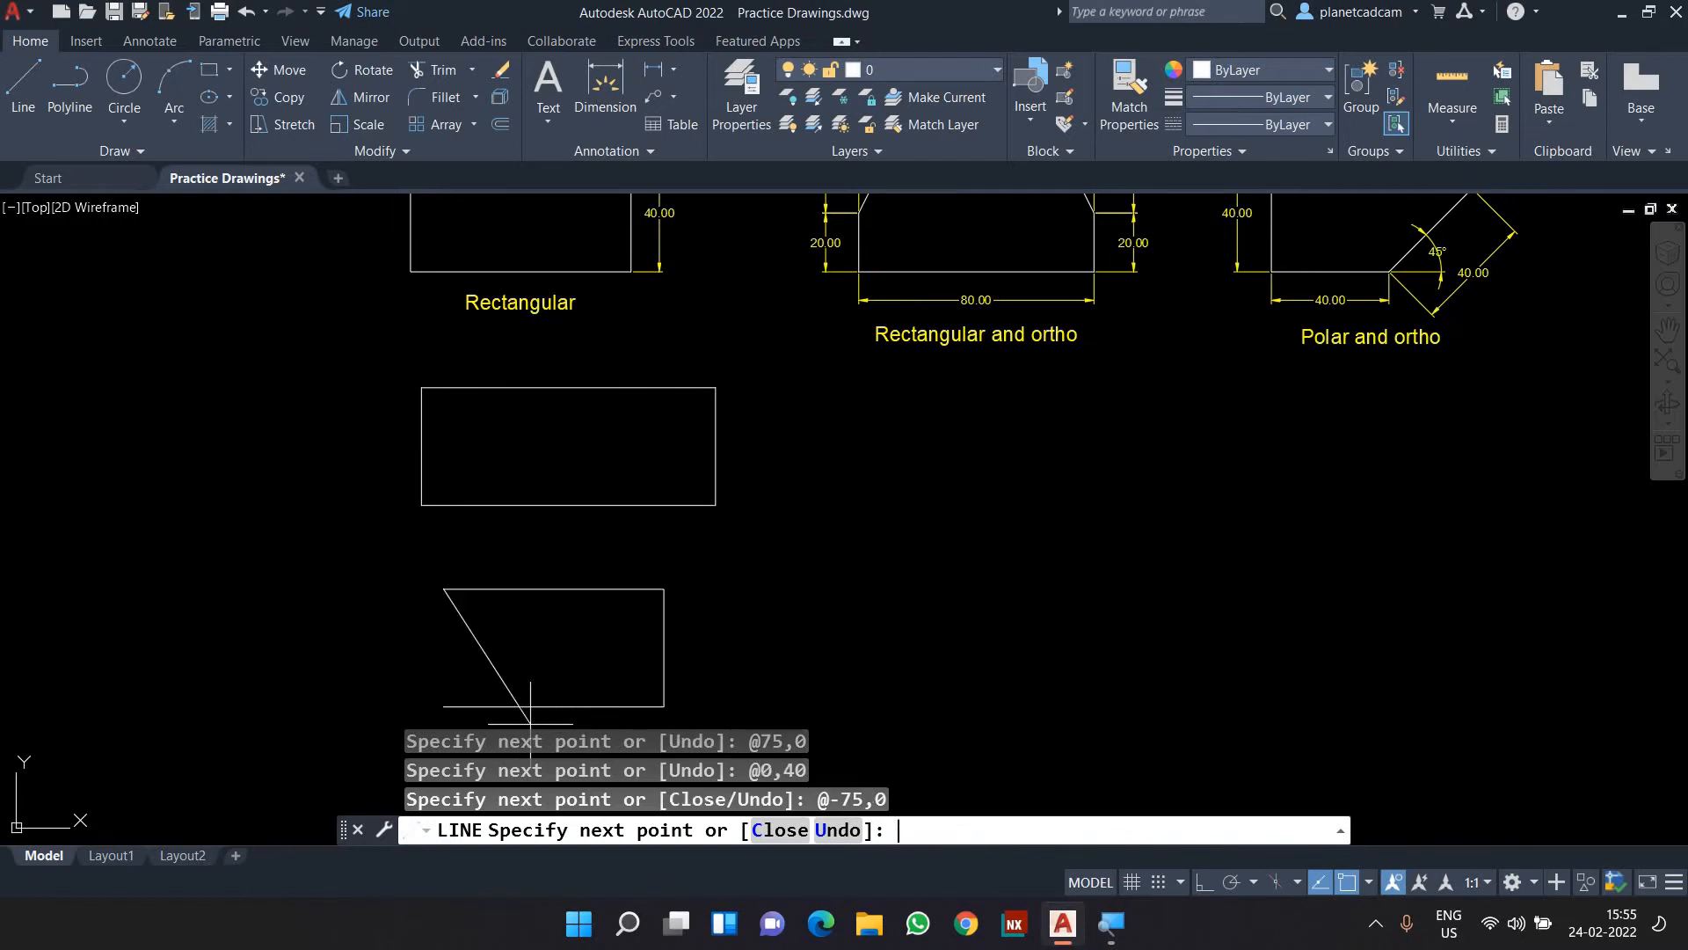
text(c)
key(Return)
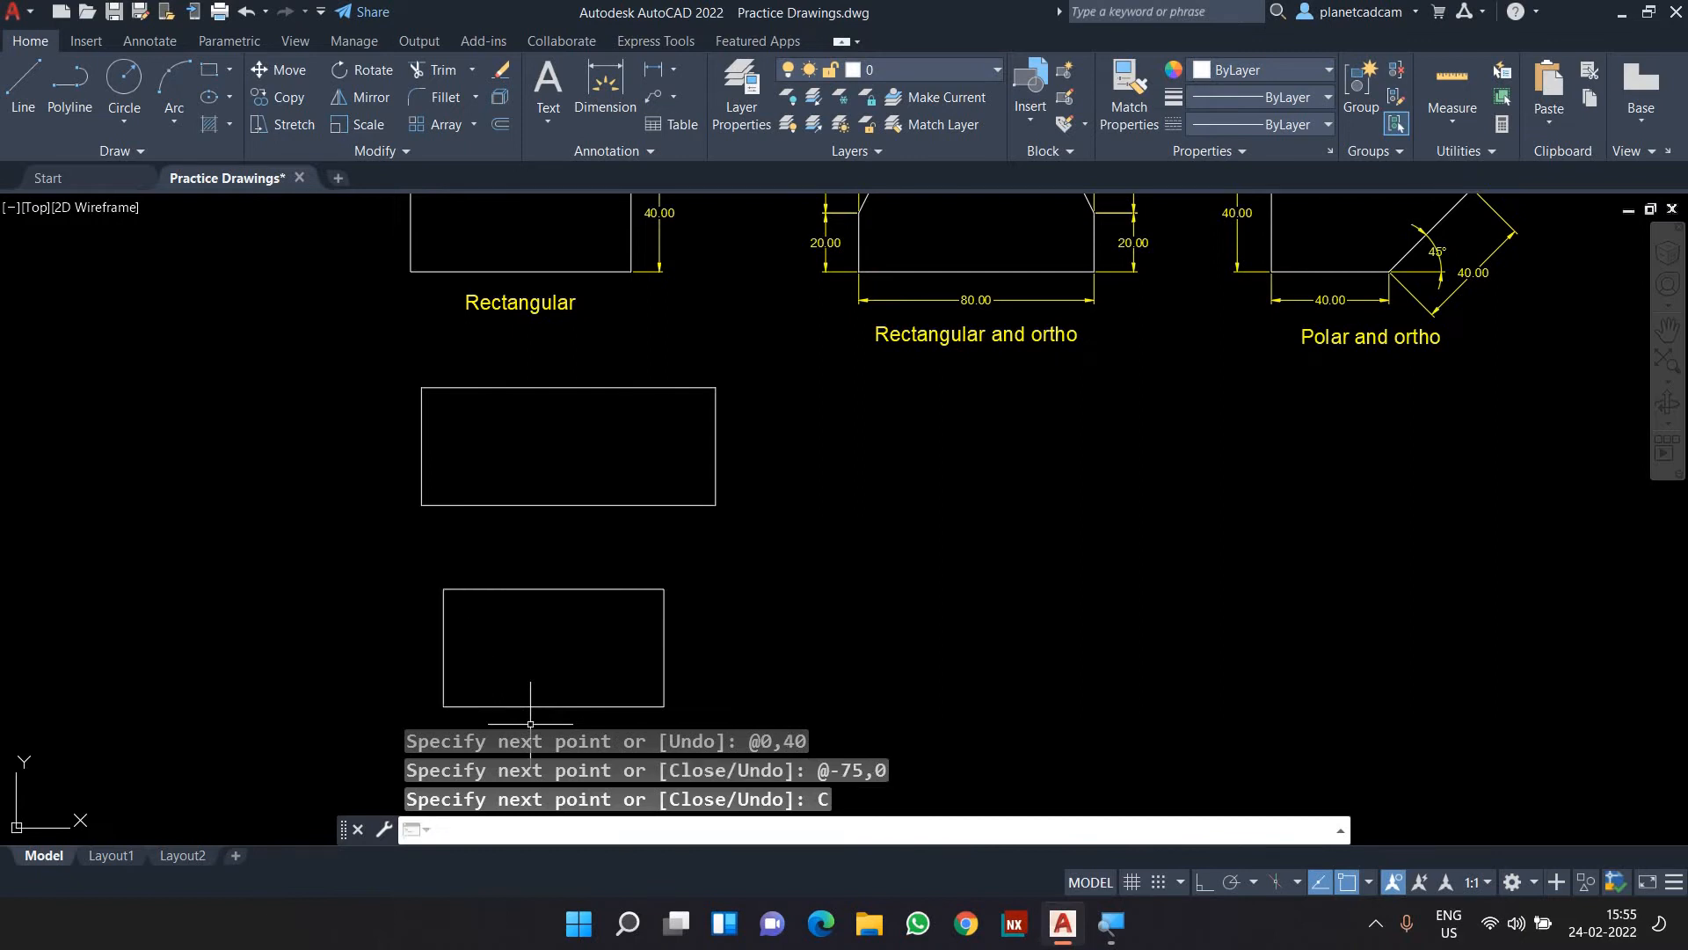
scroll(530, 724, down, 3)
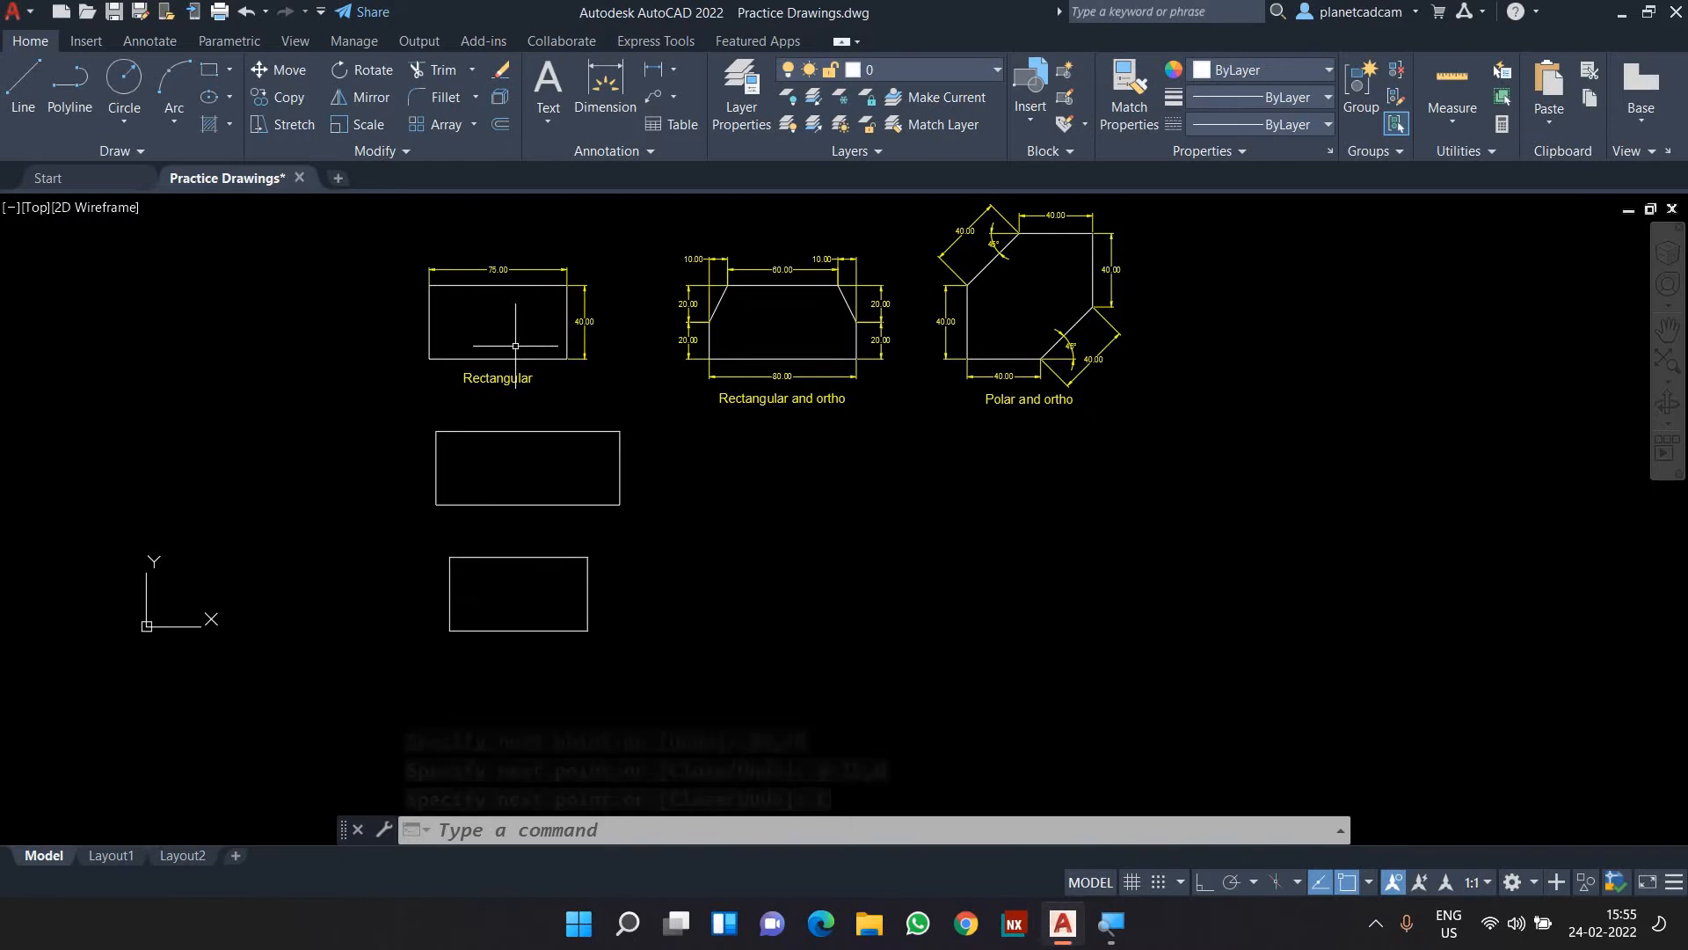
scroll(516, 345, up, 2)
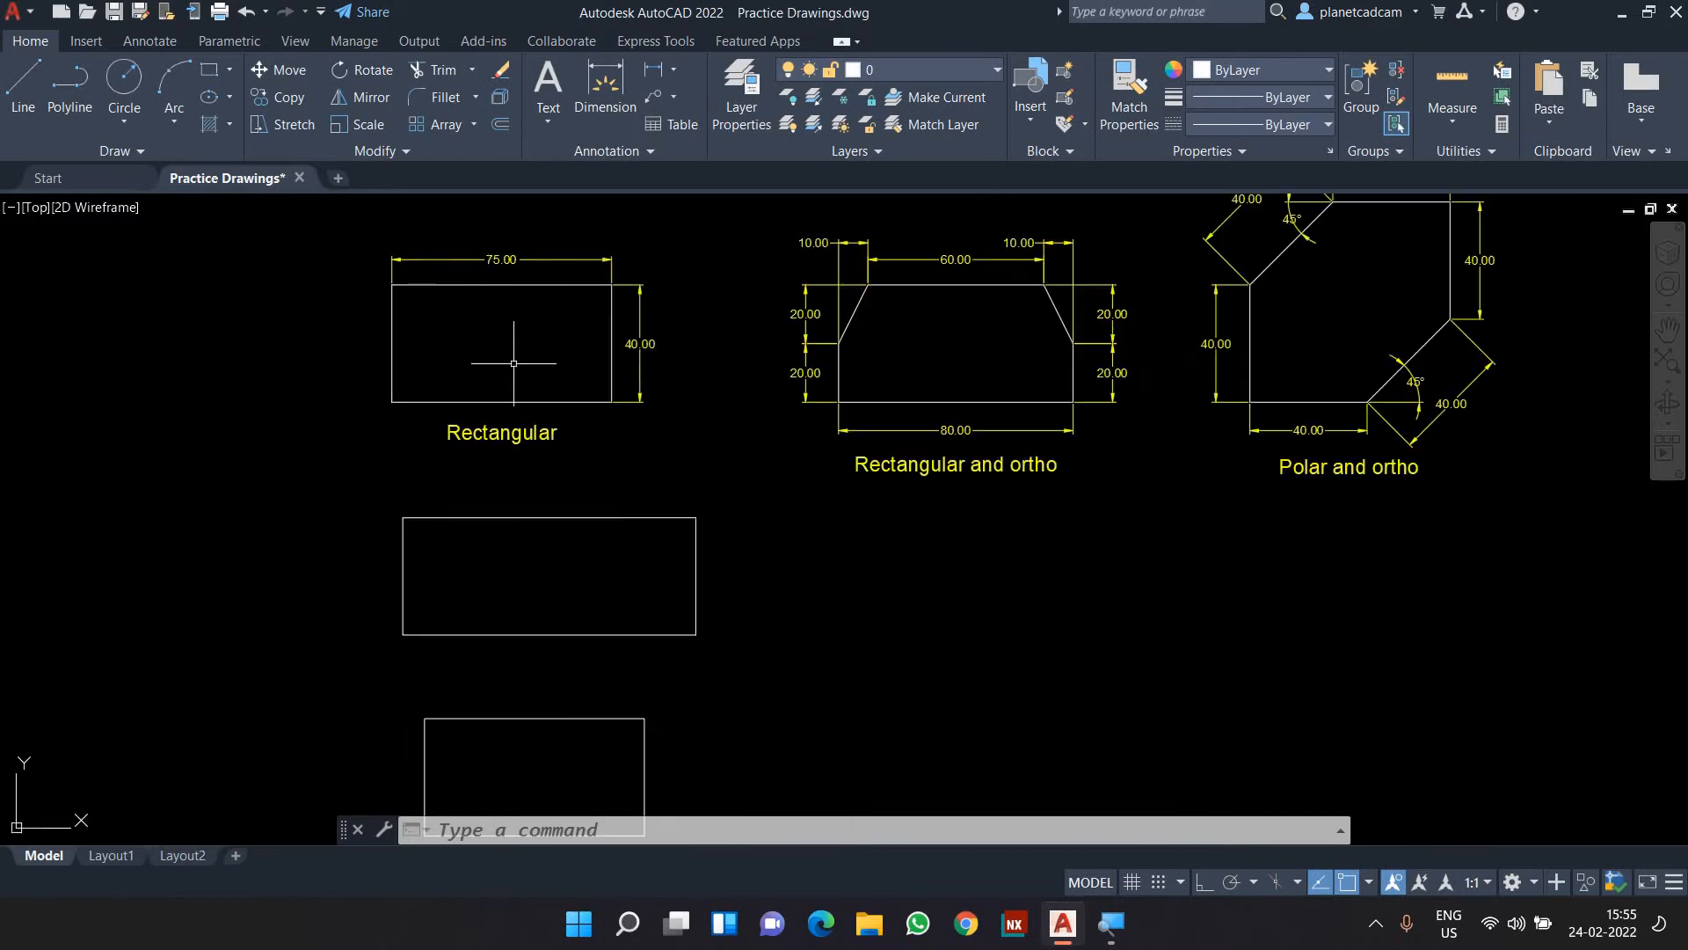
scroll(514, 362, down, 2)
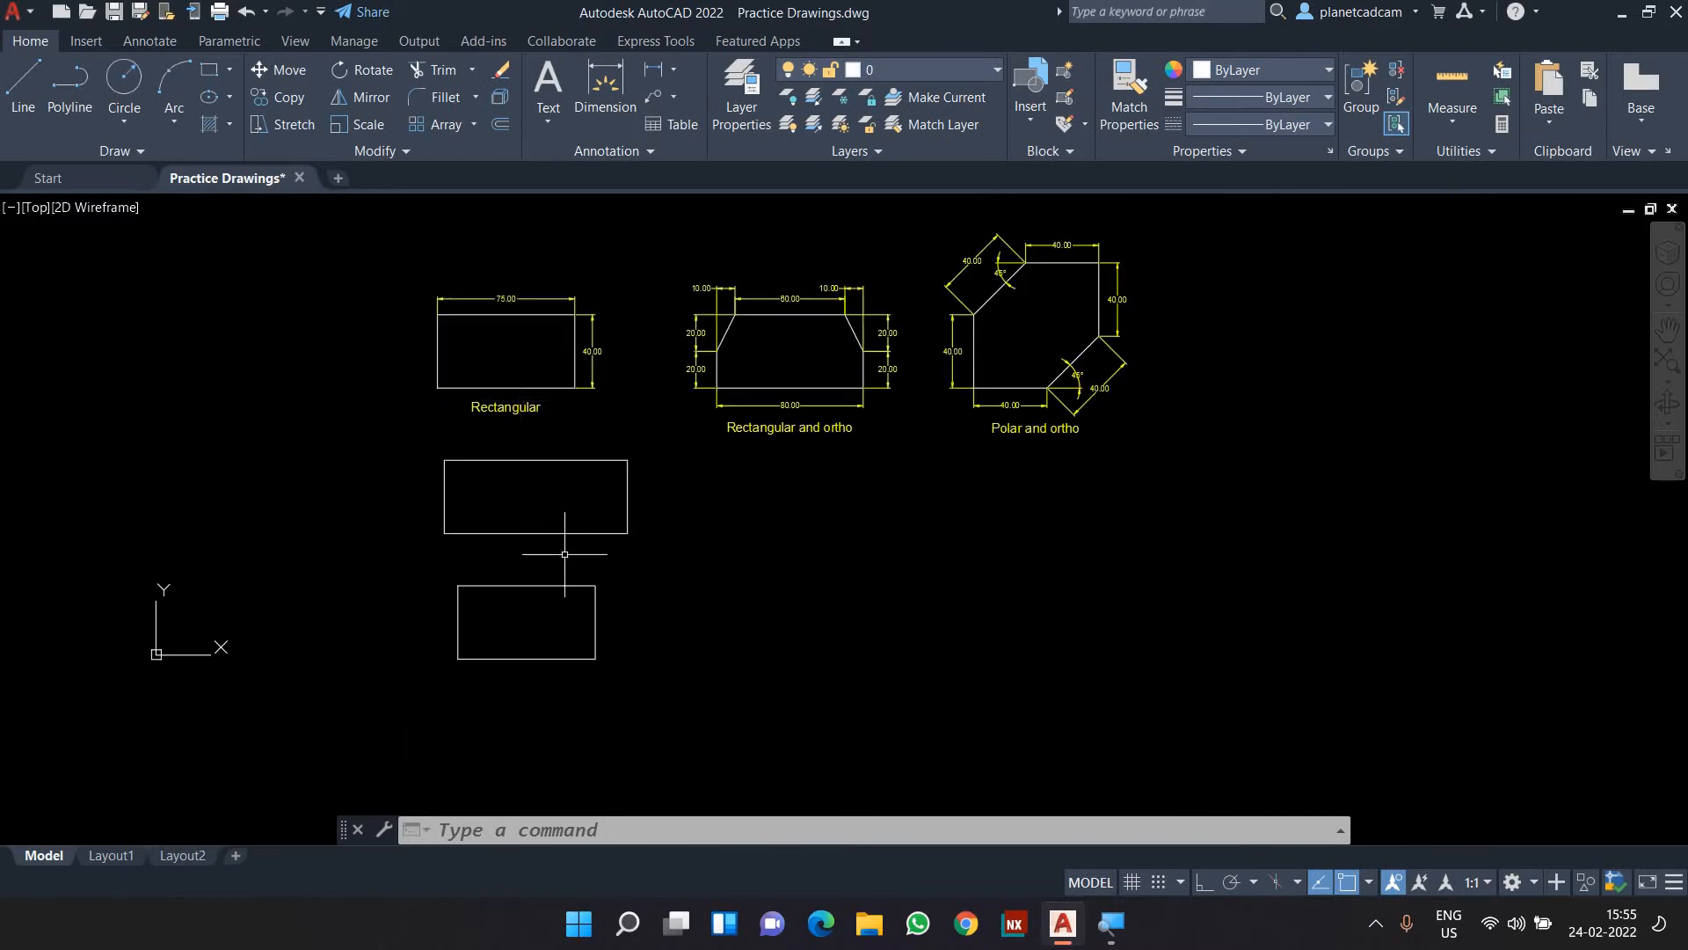
click(403, 408)
click(641, 699)
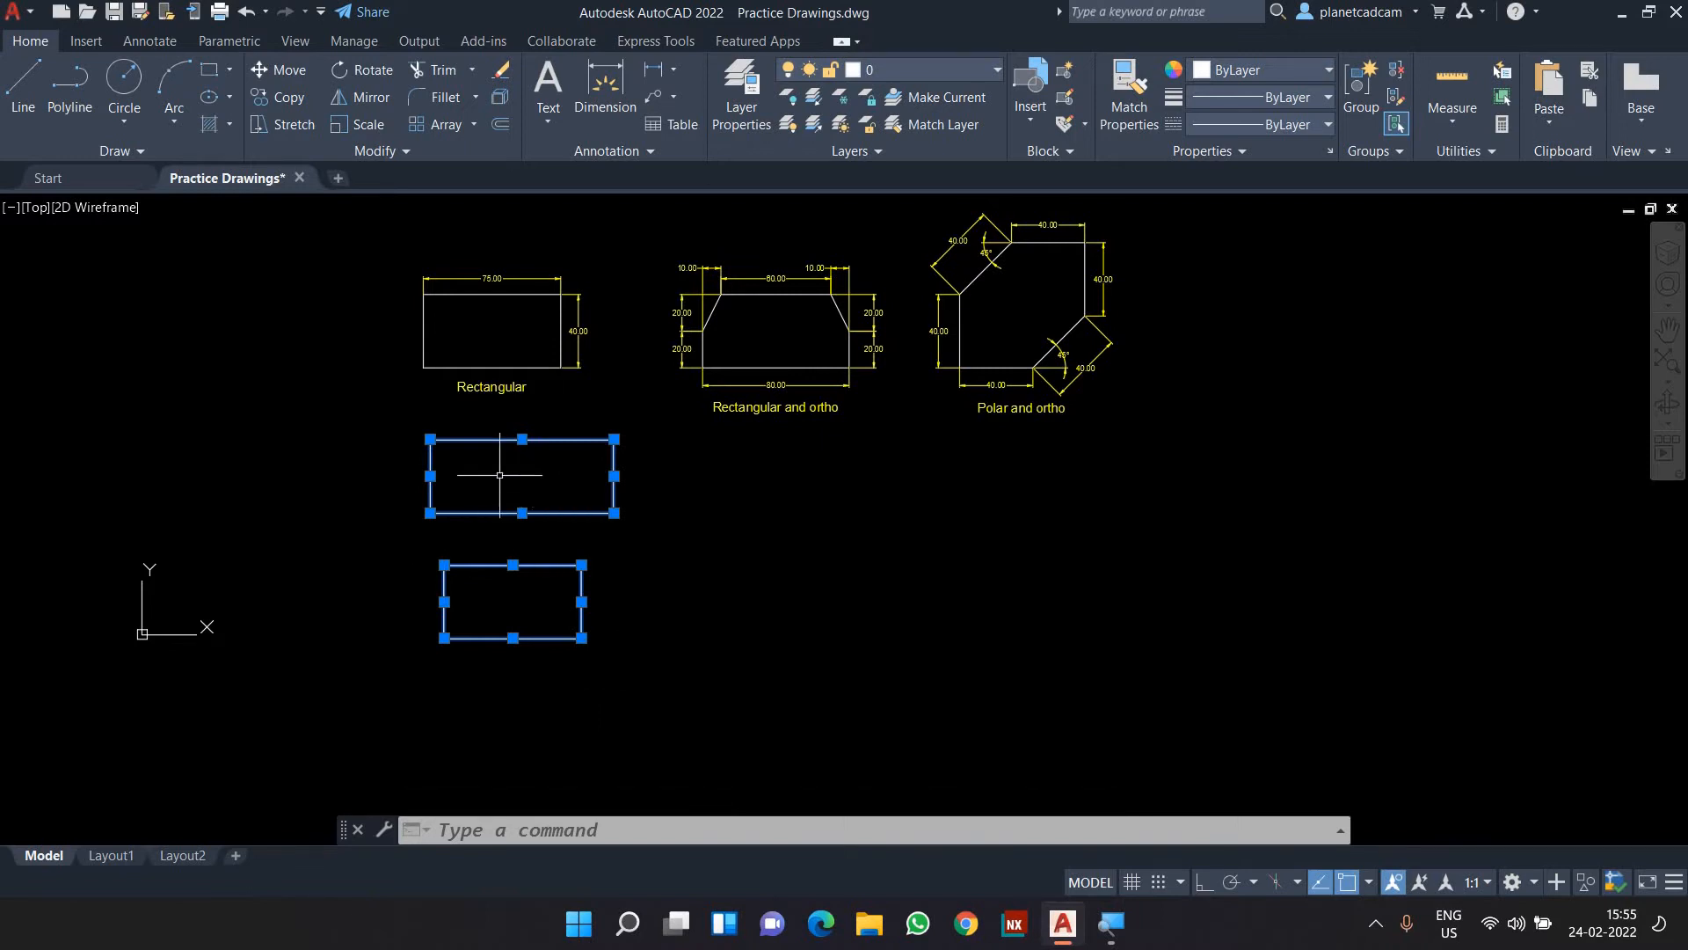
key(Escape)
key(Escape)
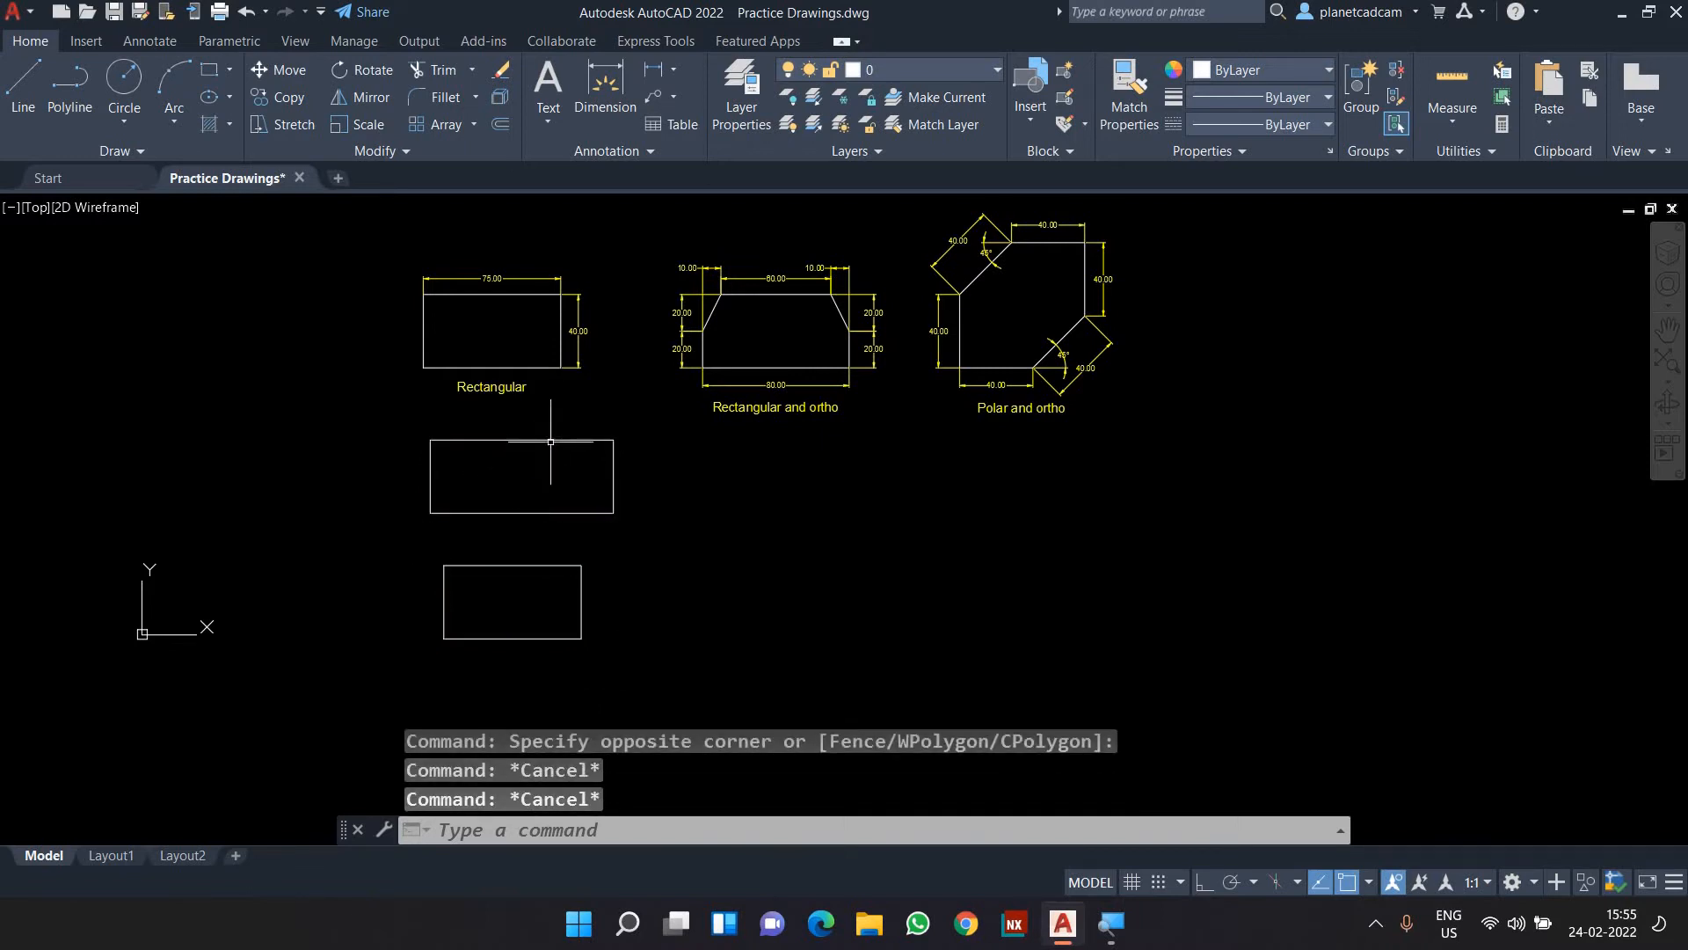
Erase all four lines of the 100 by 40 practice rectangle below the Rectangular example.
click(550, 442)
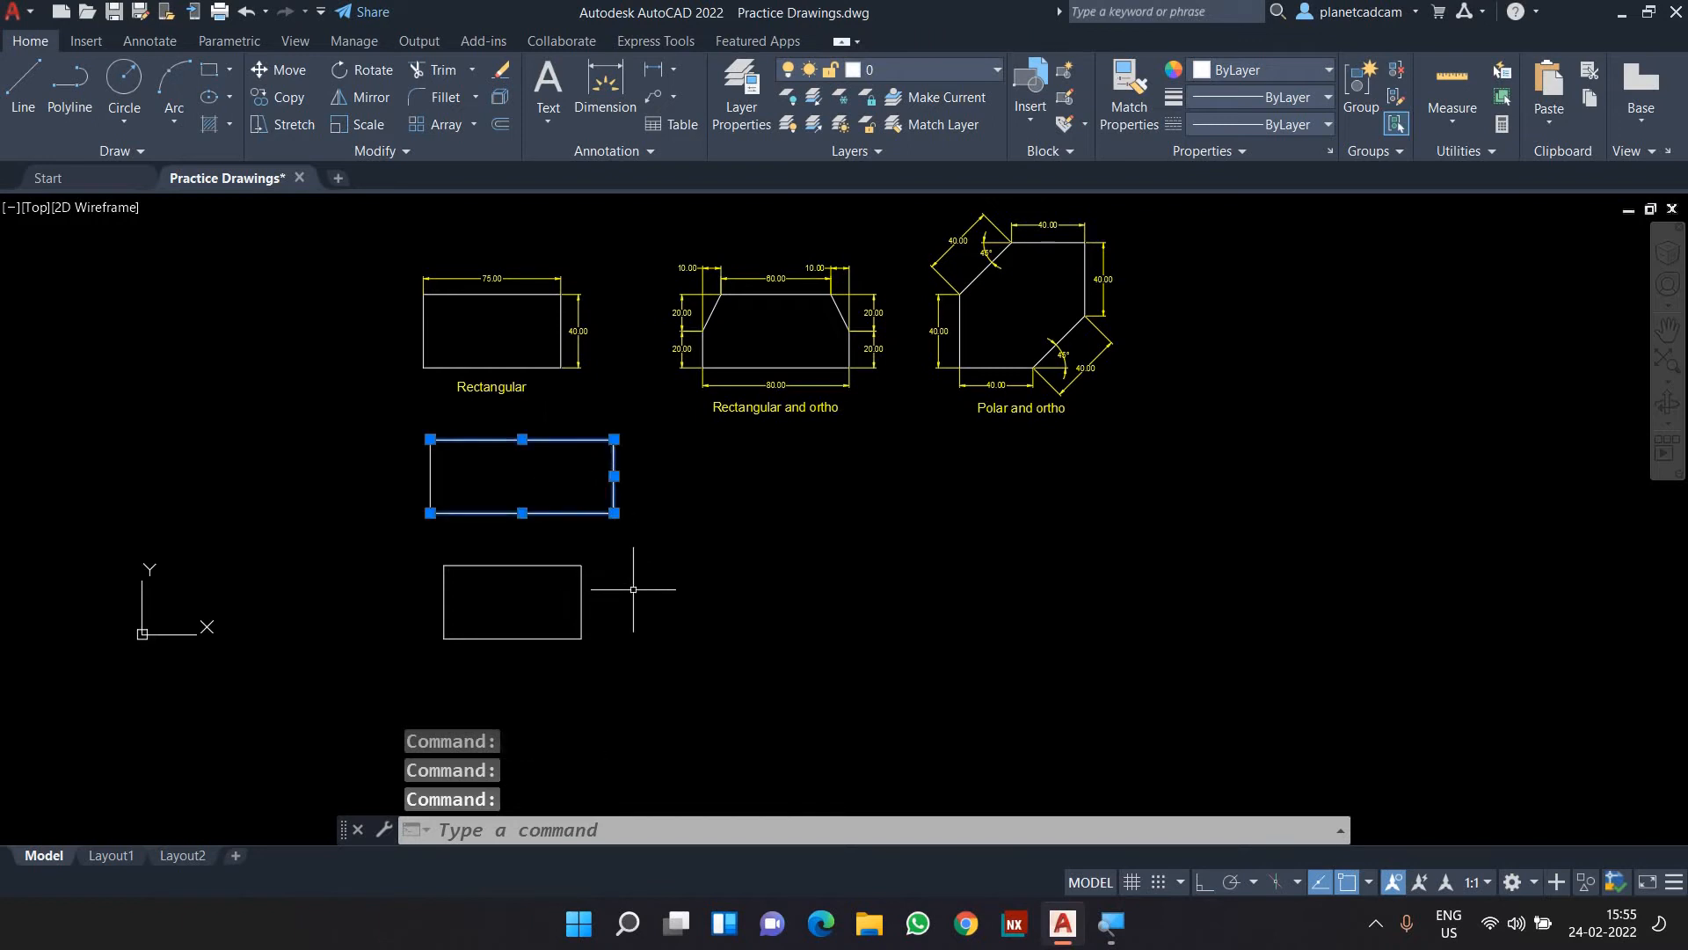
key(Delete)
click(433, 498)
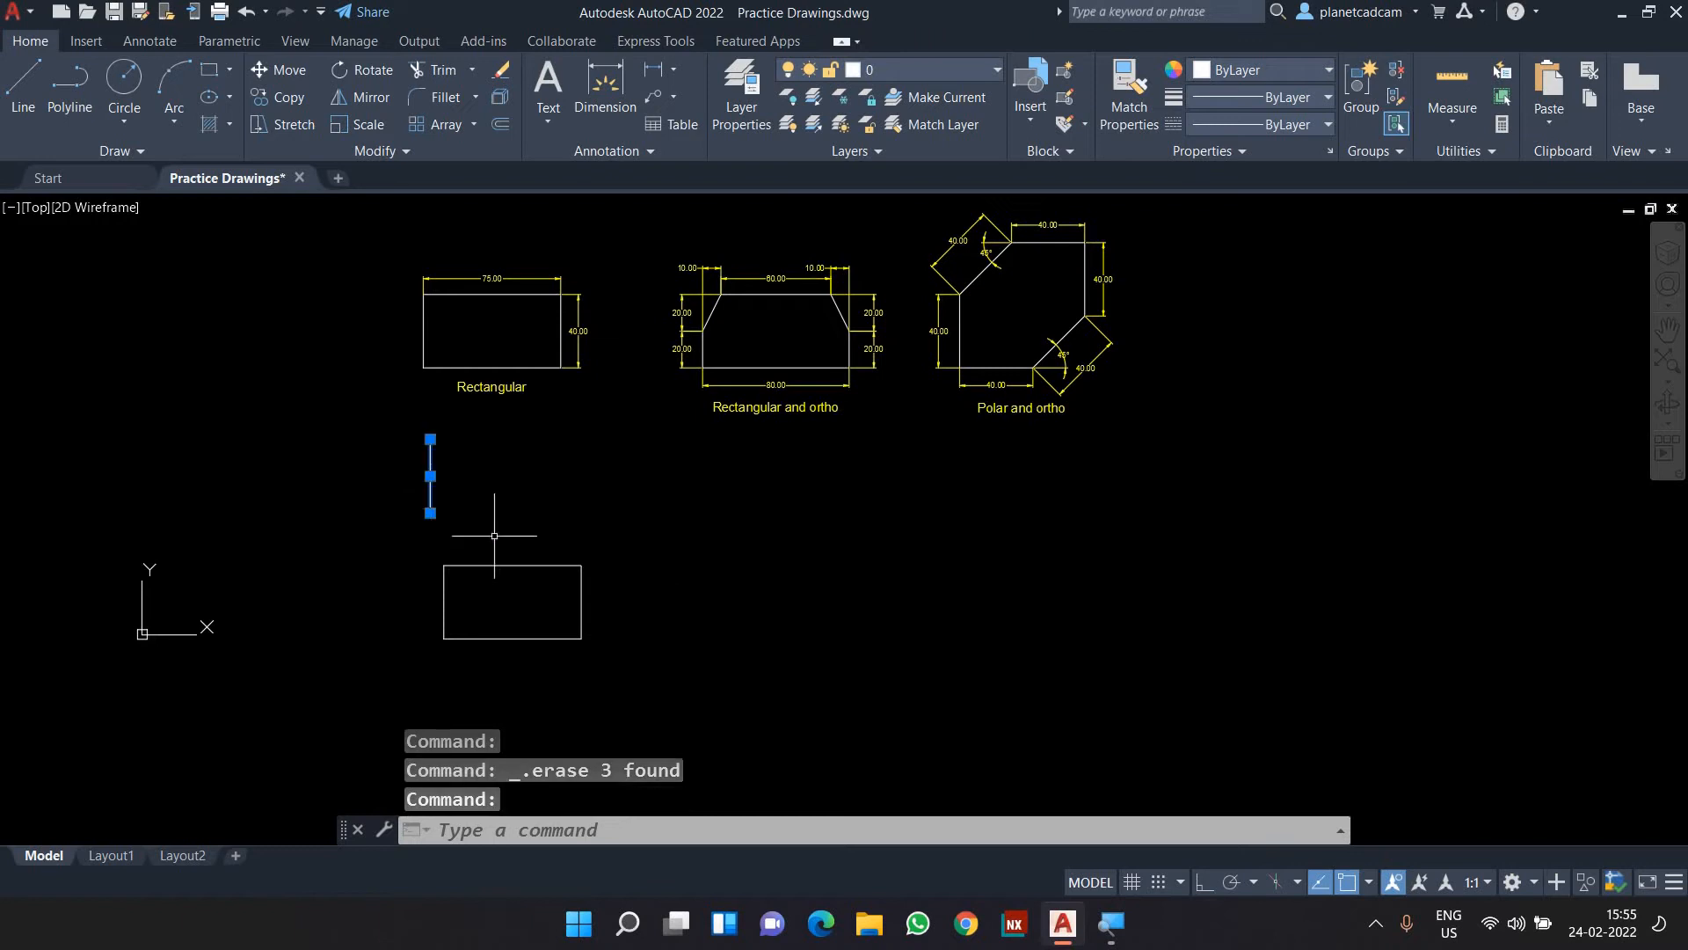
key(Delete)
Erase all four lines of the remaining 75 by 40 practice rectangle.
click(505, 565)
key(Delete)
click(592, 576)
click(595, 599)
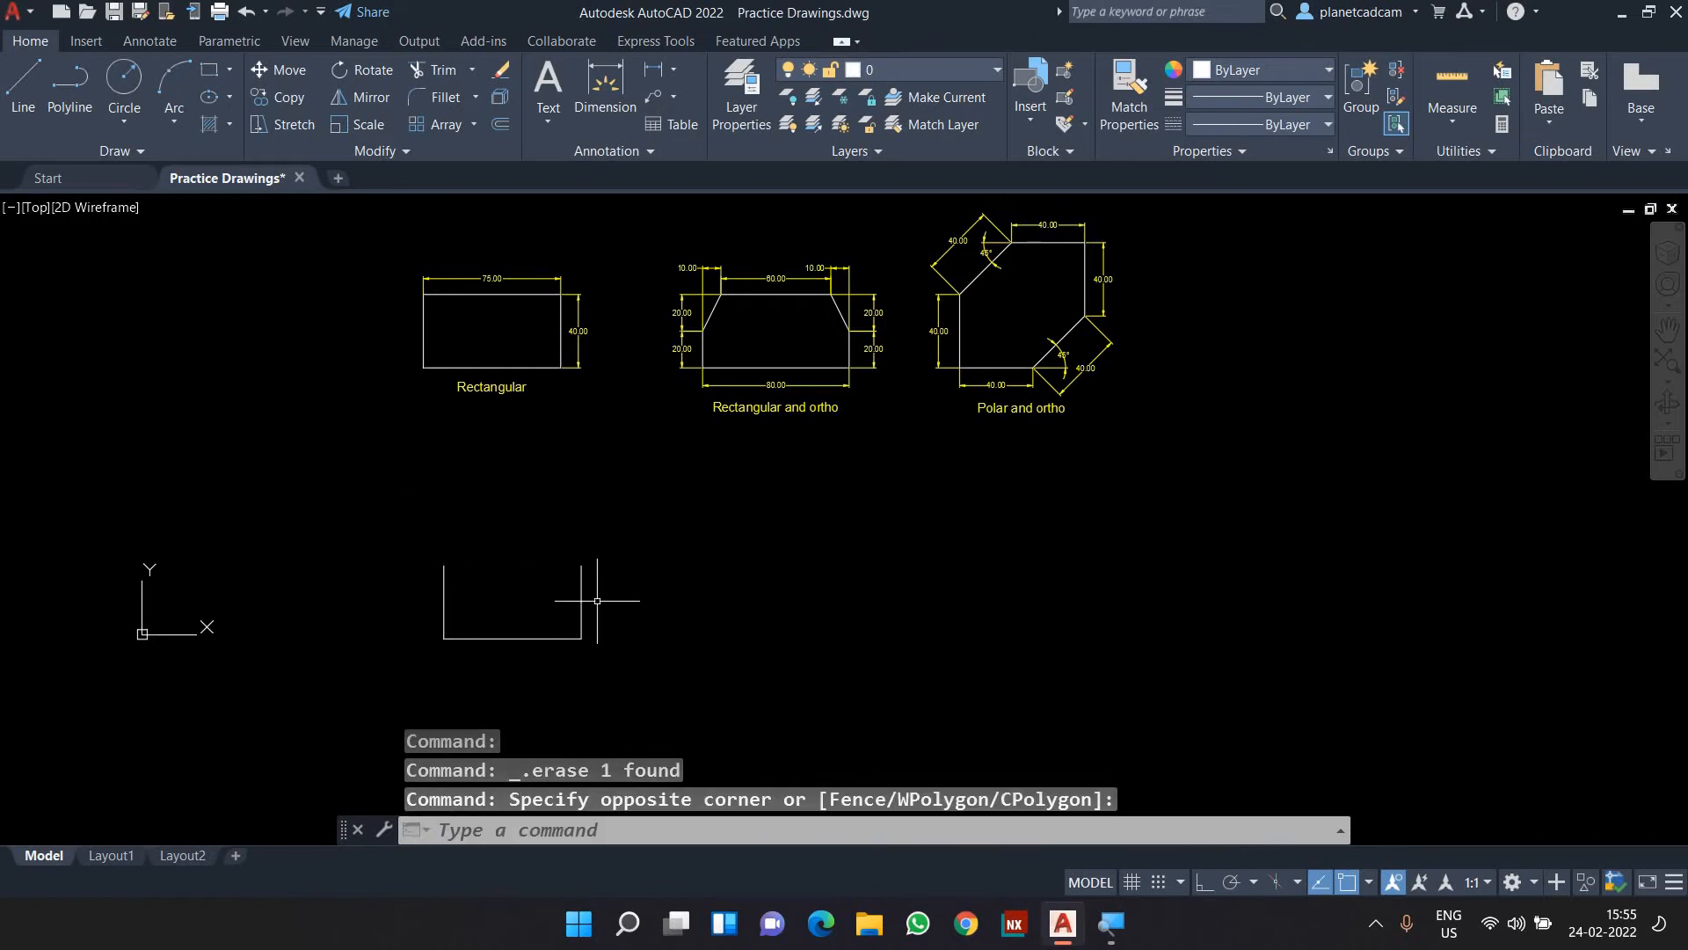
click(595, 599)
click(547, 606)
key(Delete)
click(531, 642)
click(523, 626)
key(Delete)
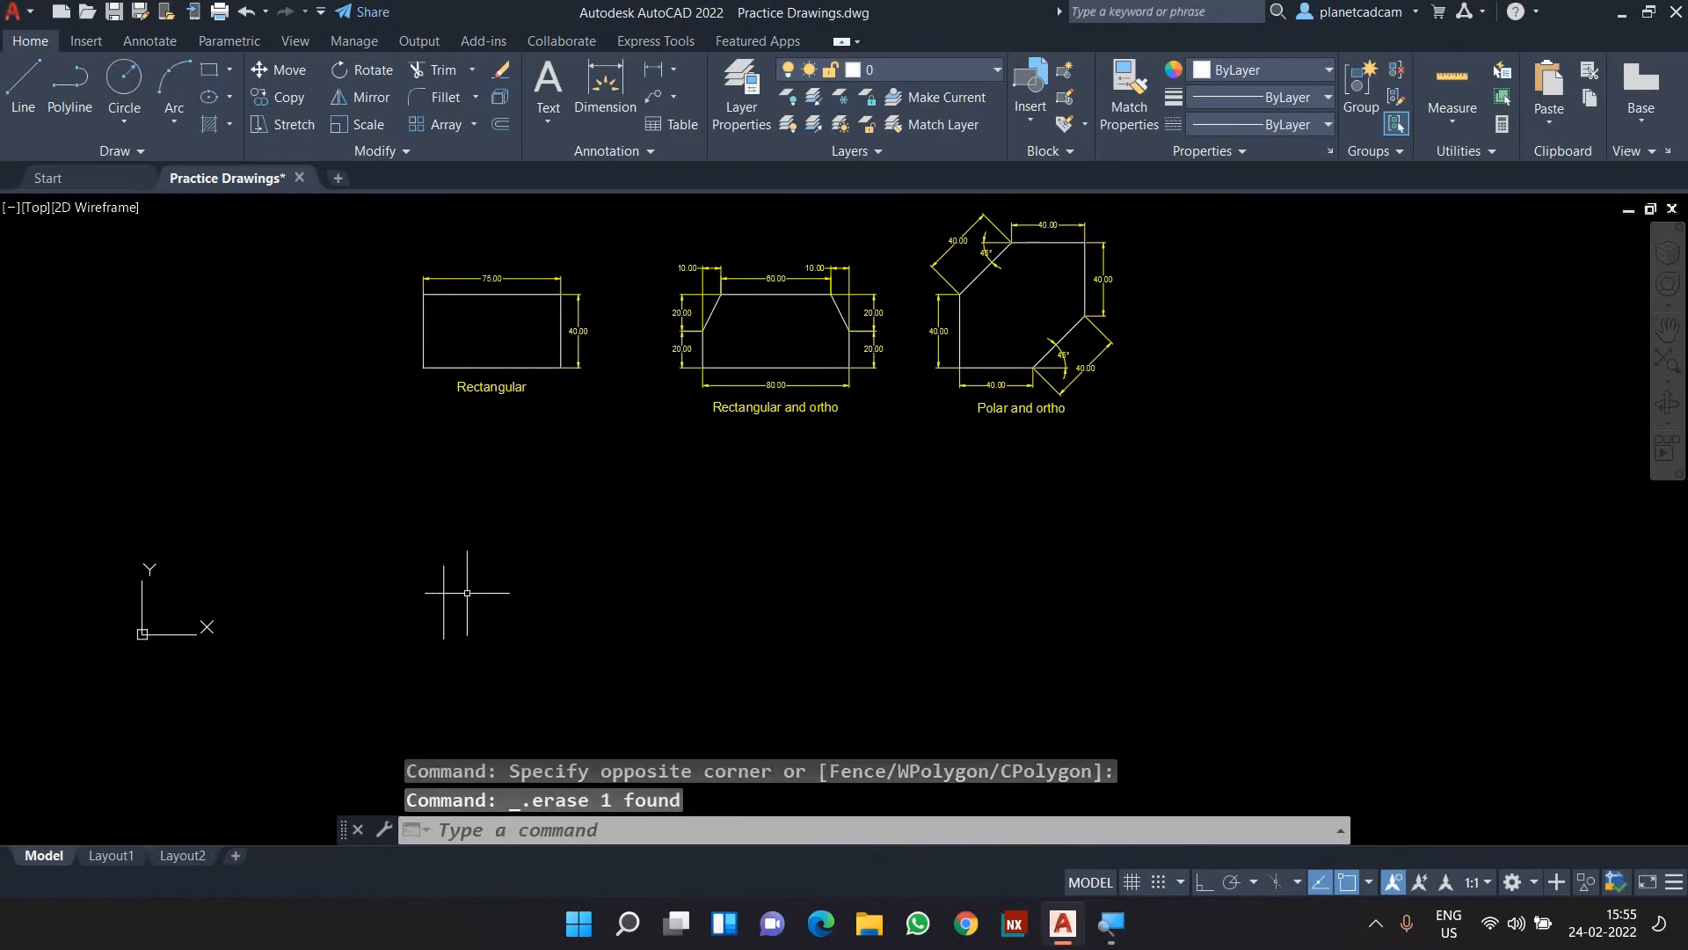
click(467, 592)
click(412, 555)
key(Delete)
Start a line below the Rectangular and ortho example with Ortho on, drawing the 80-unit bottom edge and the 20-unit right edge upward.
middle_drag(650, 555, 538, 623)
scroll(641, 419, up, 2)
scroll(641, 419, up, 2)
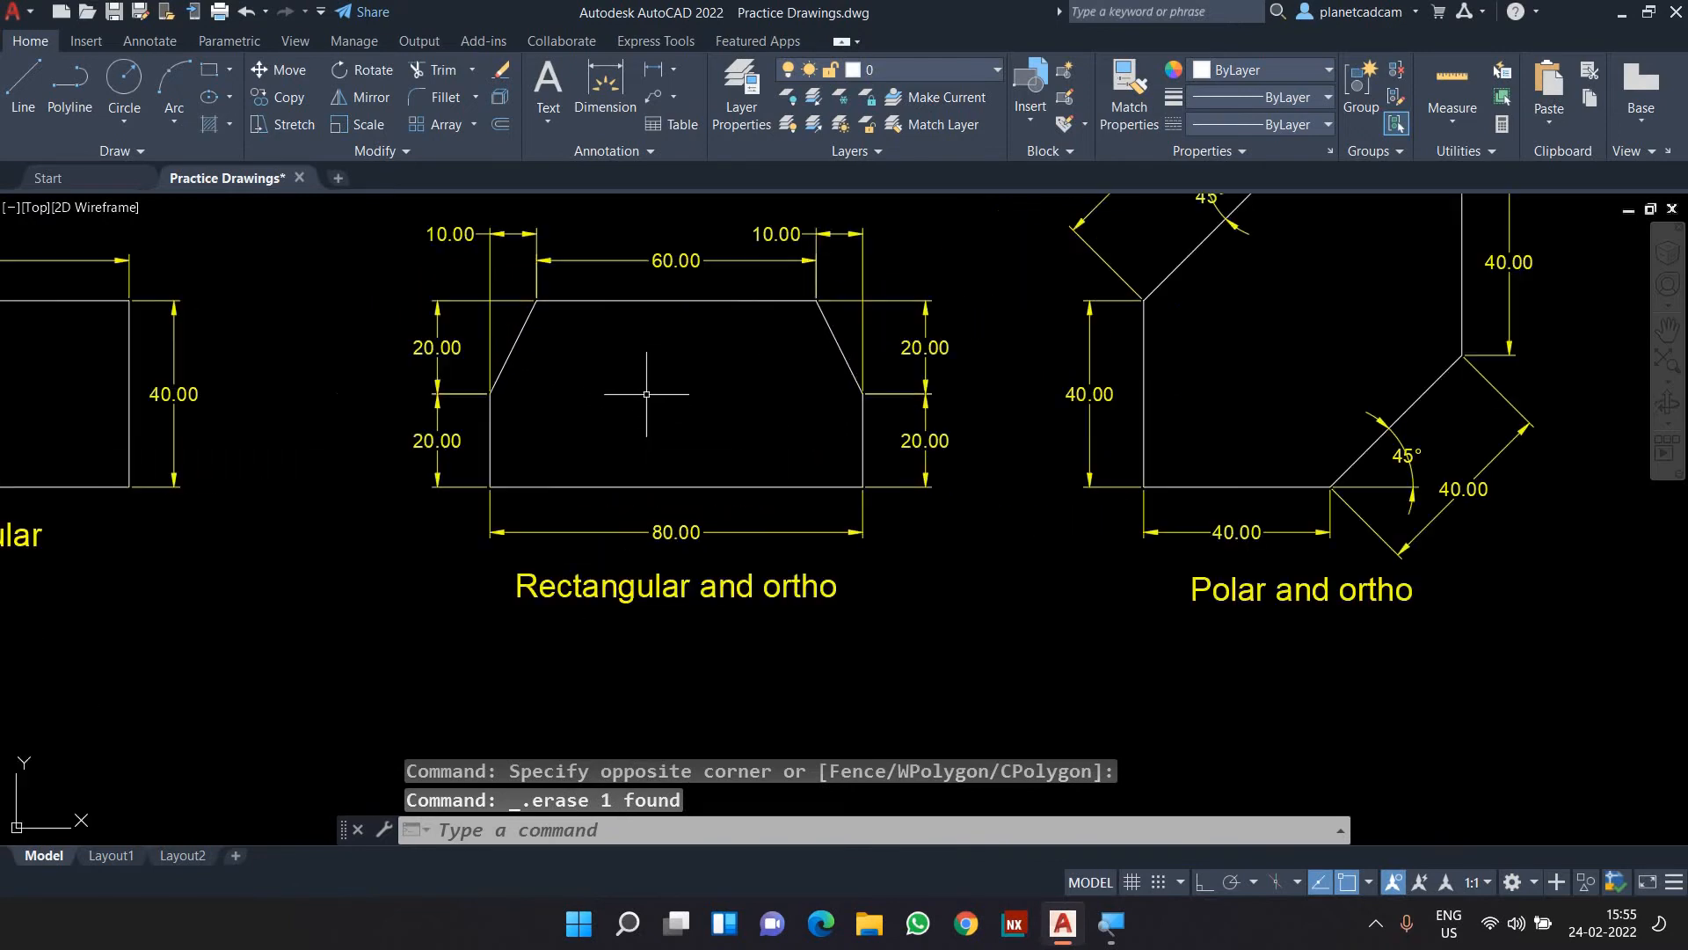
middle_drag(656, 422, 656, 447)
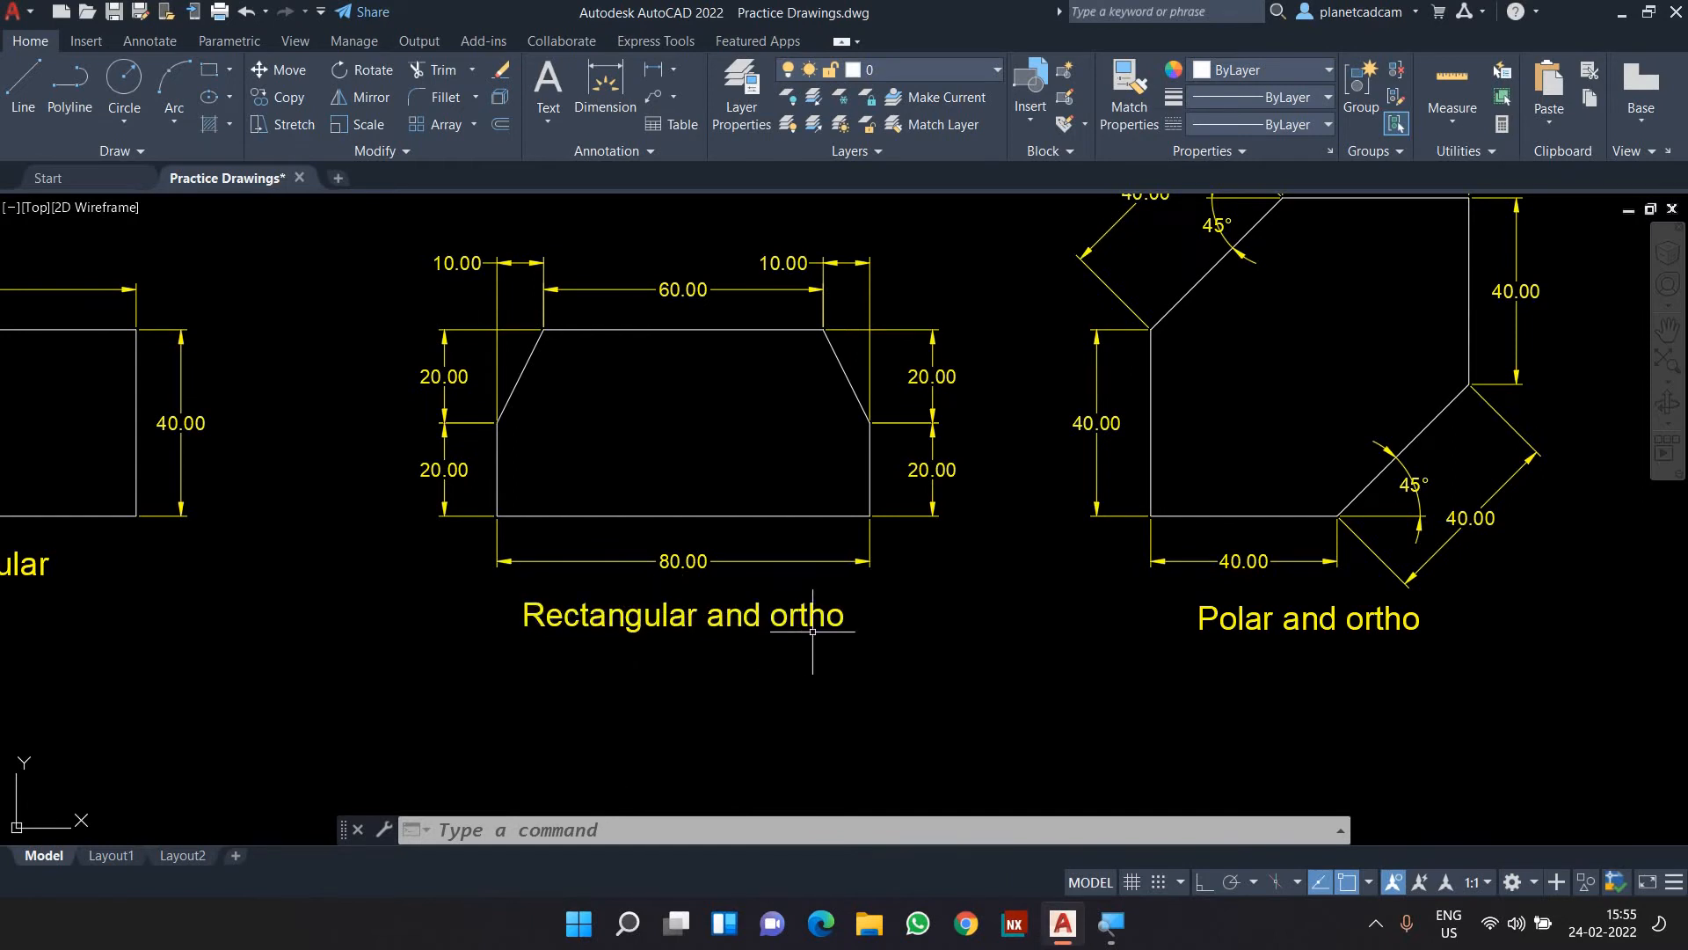
scroll(791, 620, down, 3)
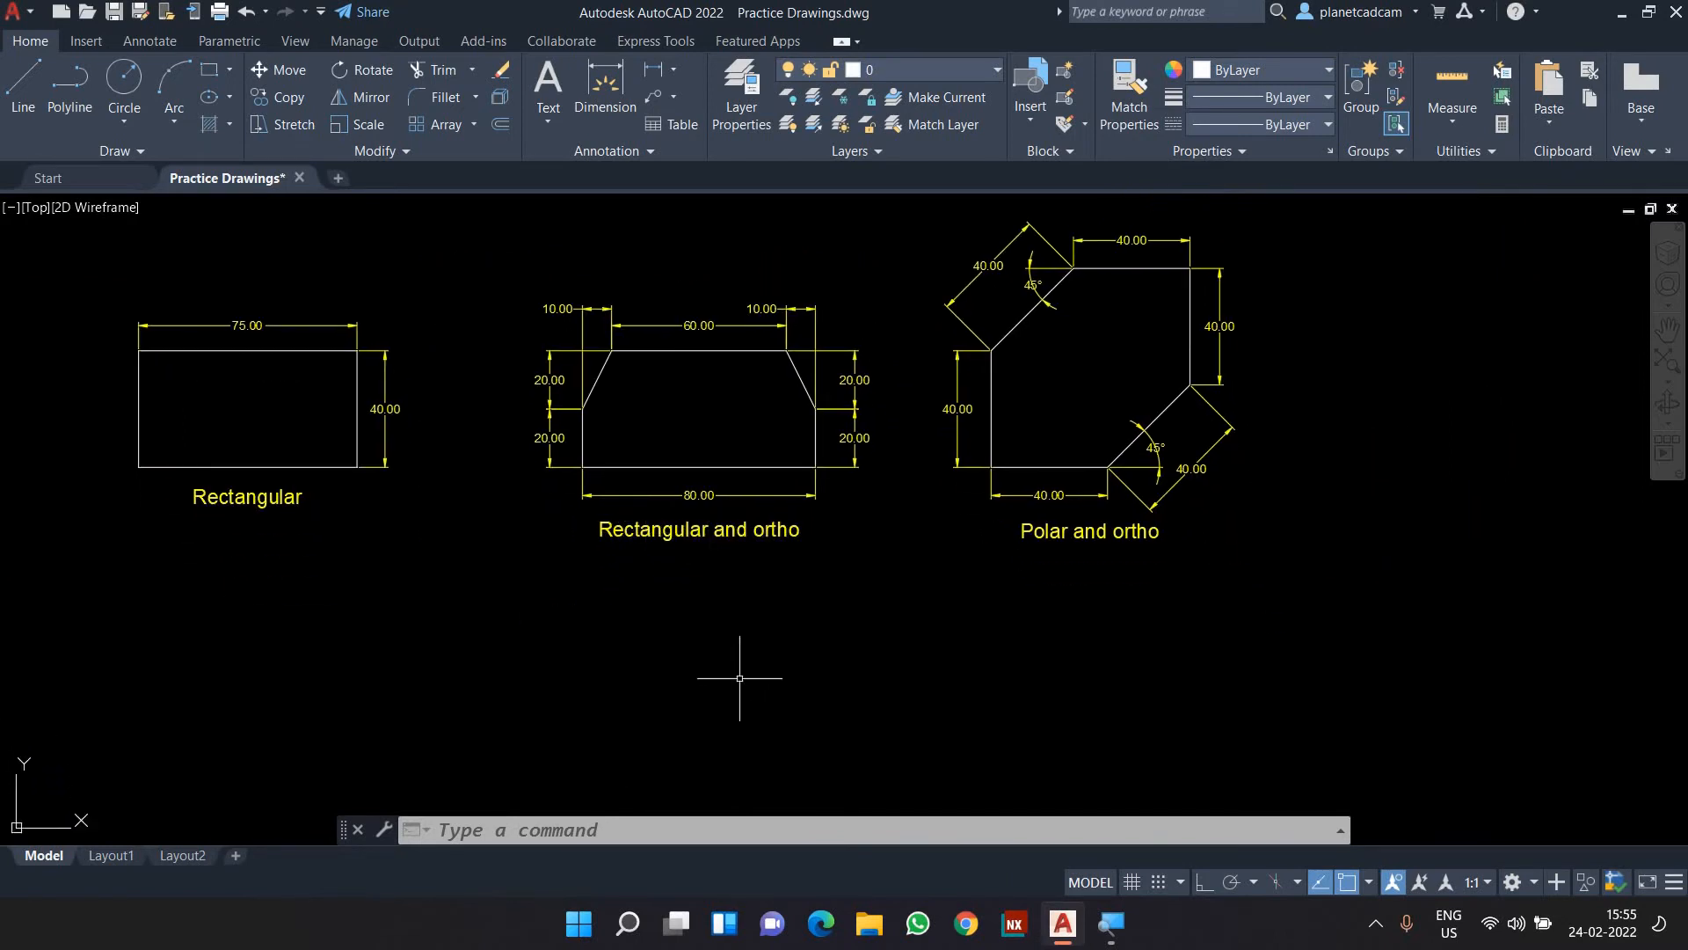
text(l)
key(Return)
click(574, 751)
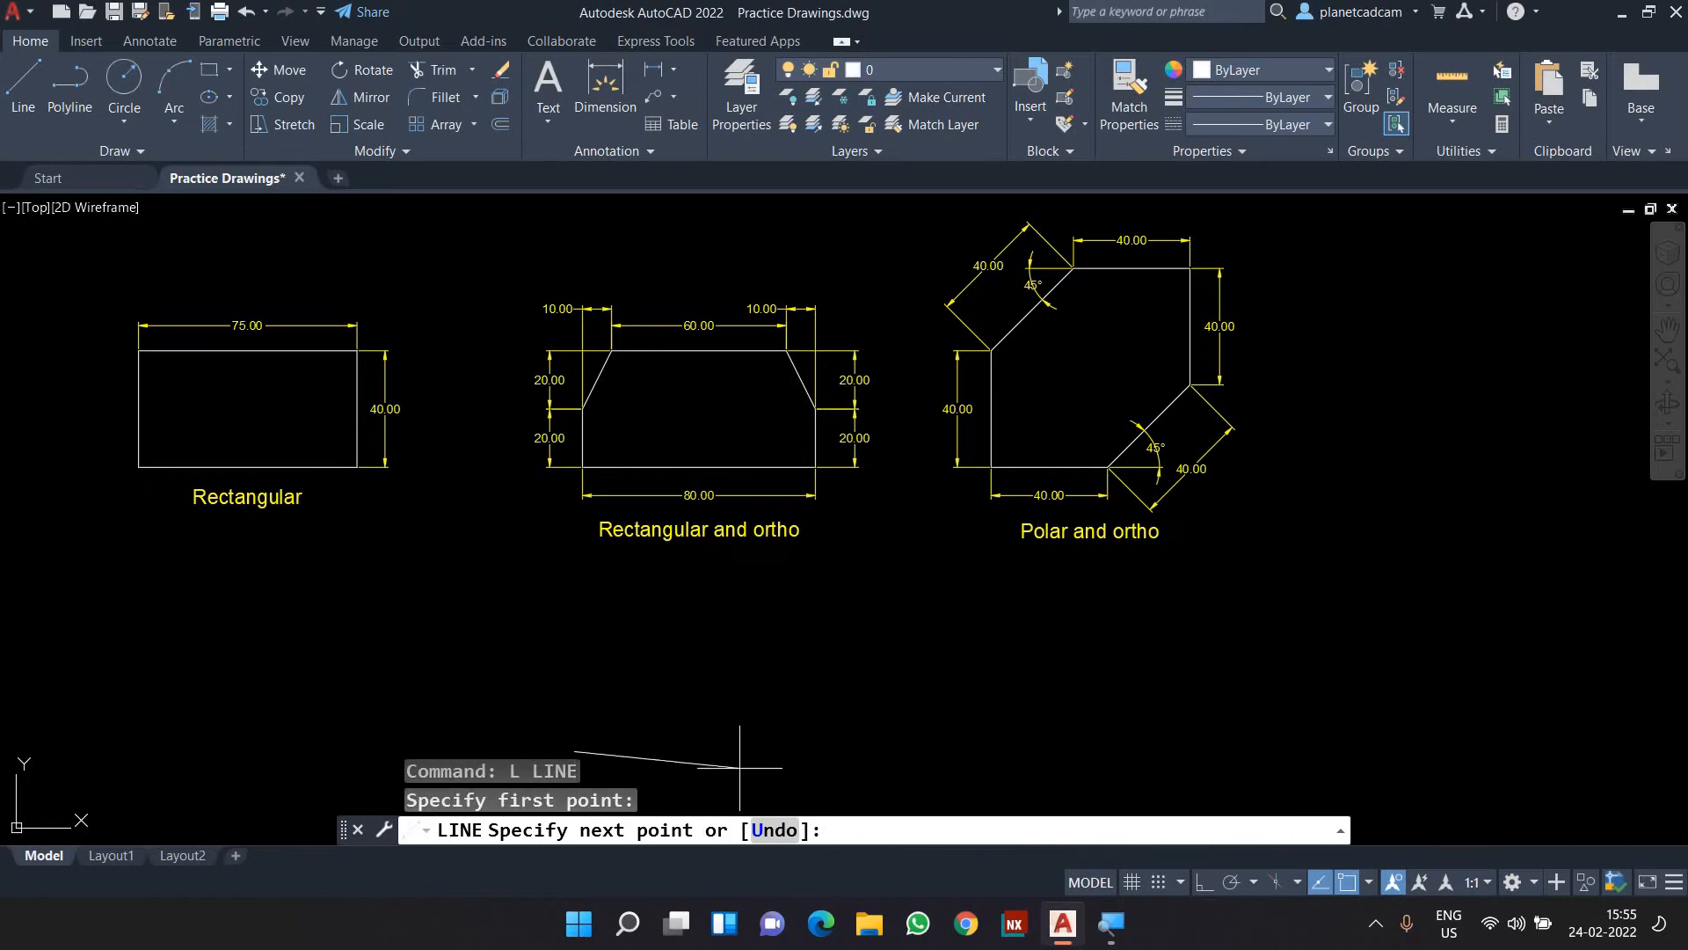
middle_drag(758, 743, 768, 722)
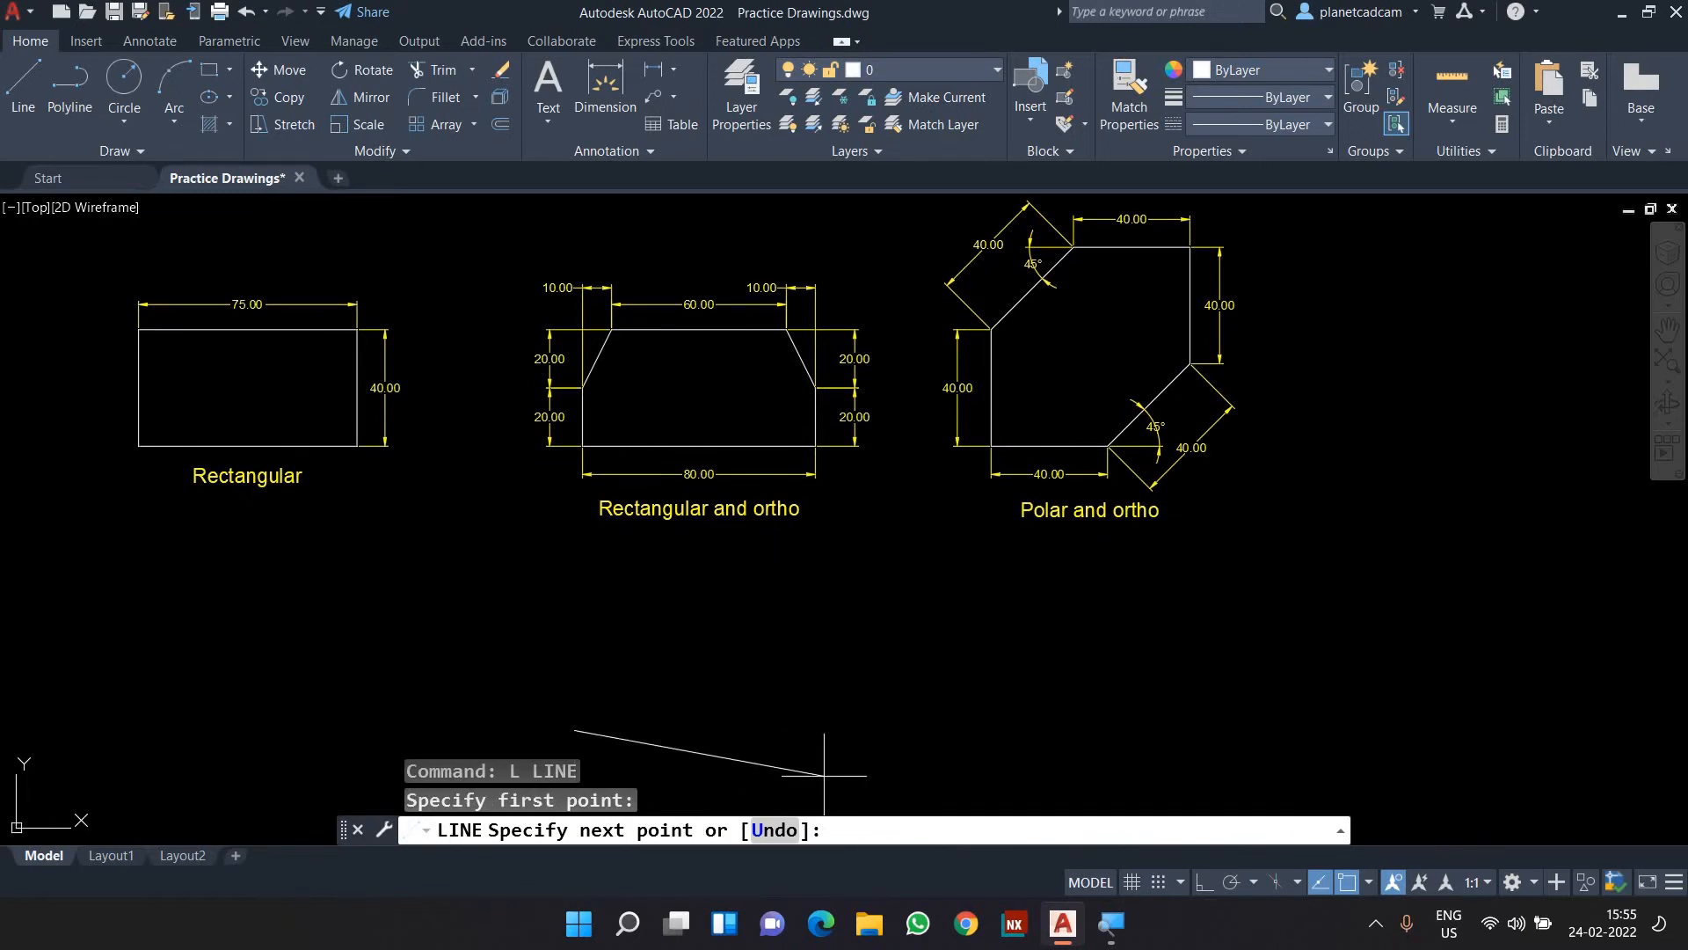
key(F8)
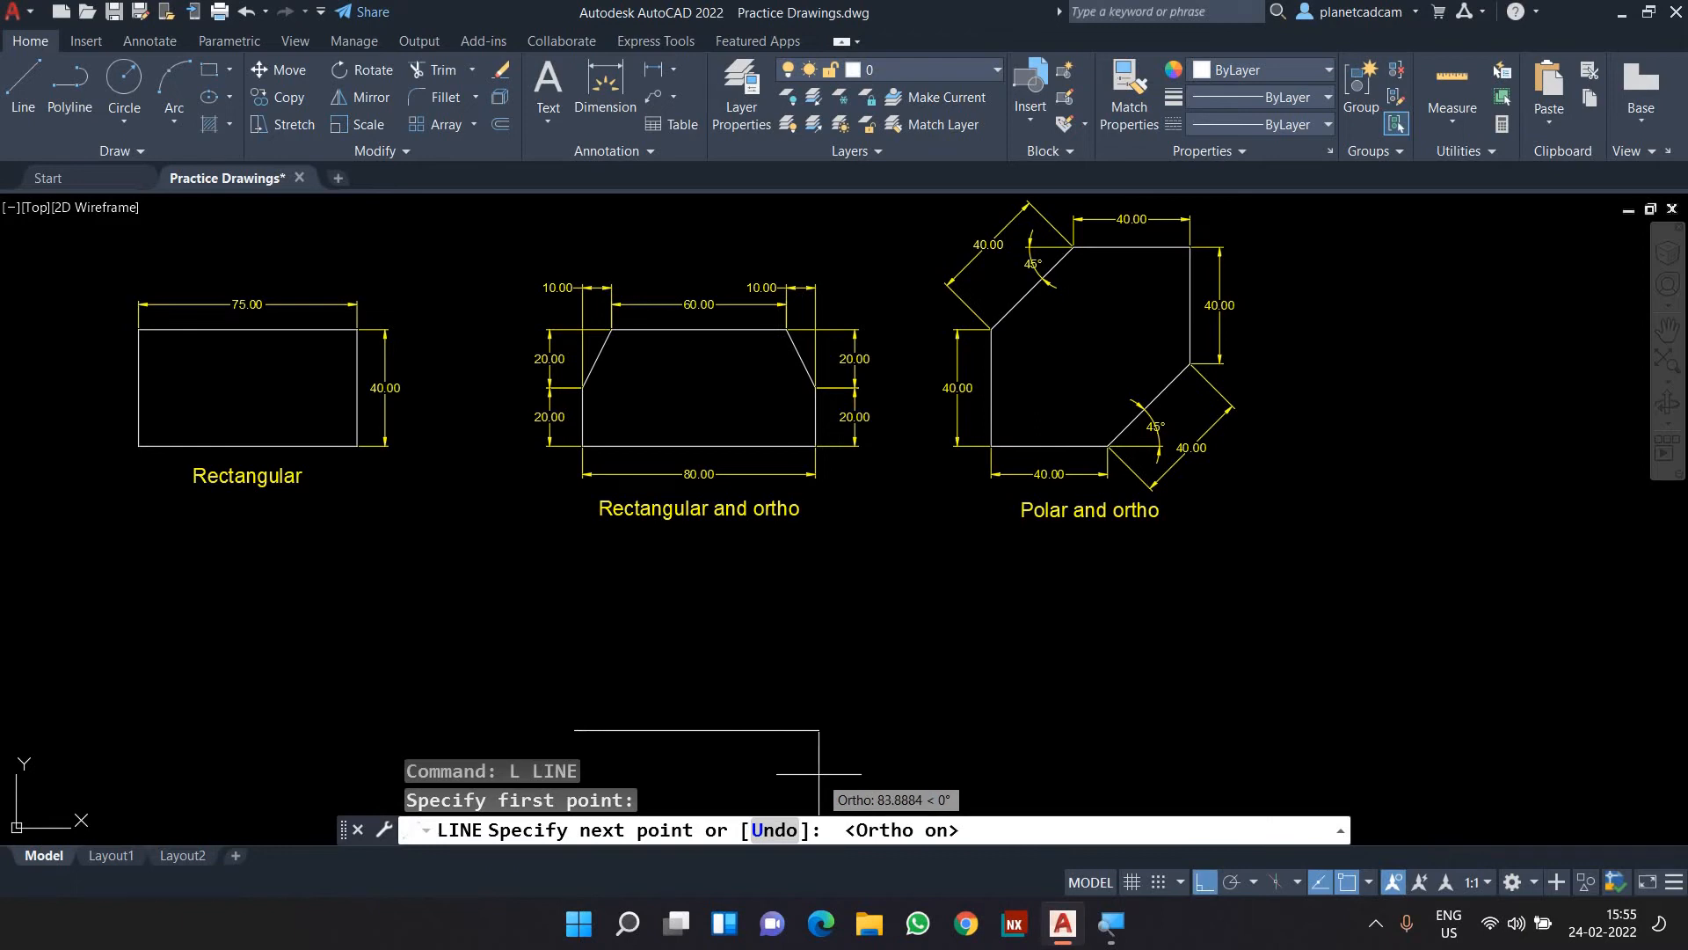
text(80)
key(Return)
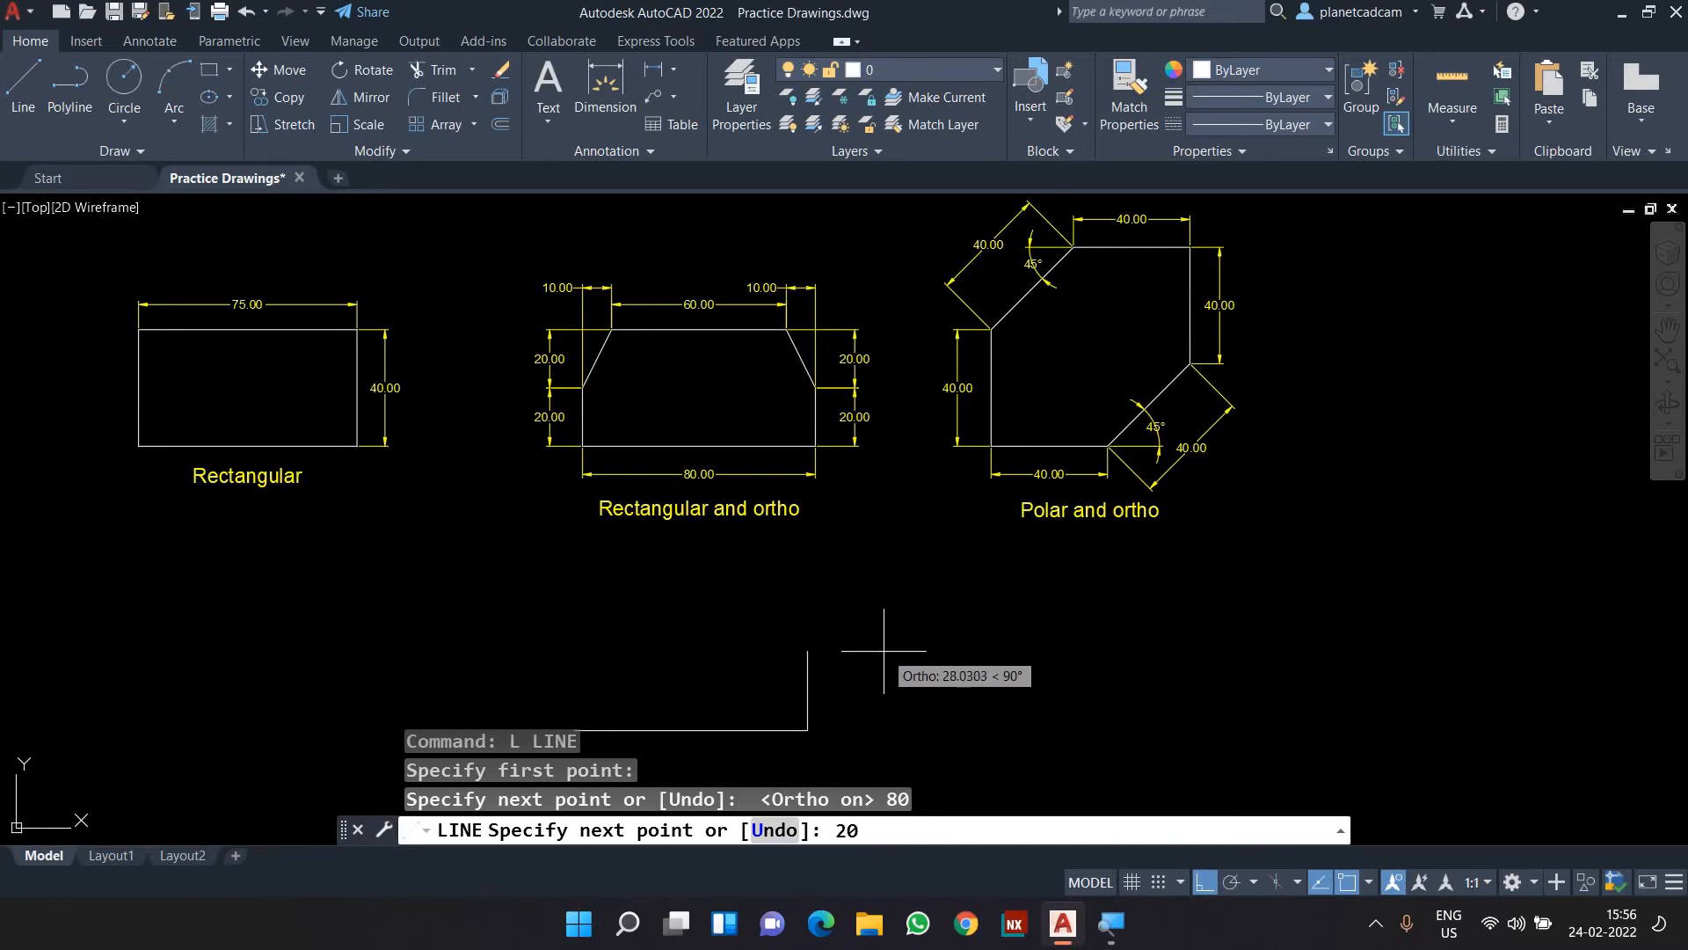
key(Return)
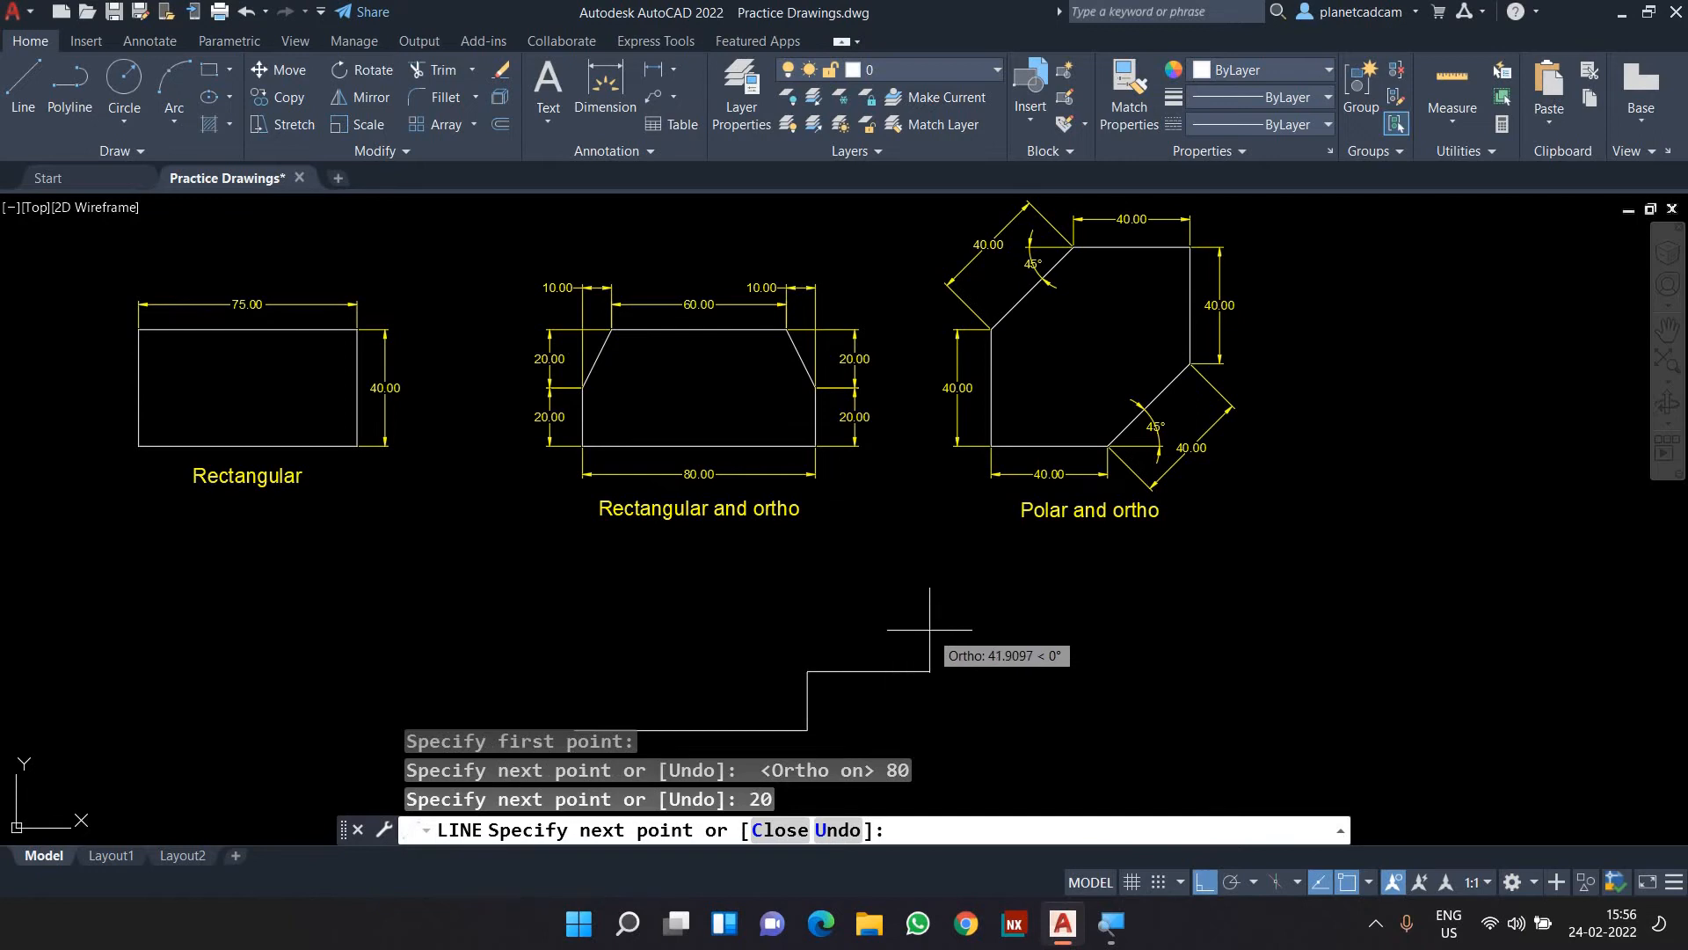
Draw the outline's upper-right slanted edge using the relative coordinate @-10,20.
scroll(825, 642, up, 2)
middle_drag(744, 680, 764, 605)
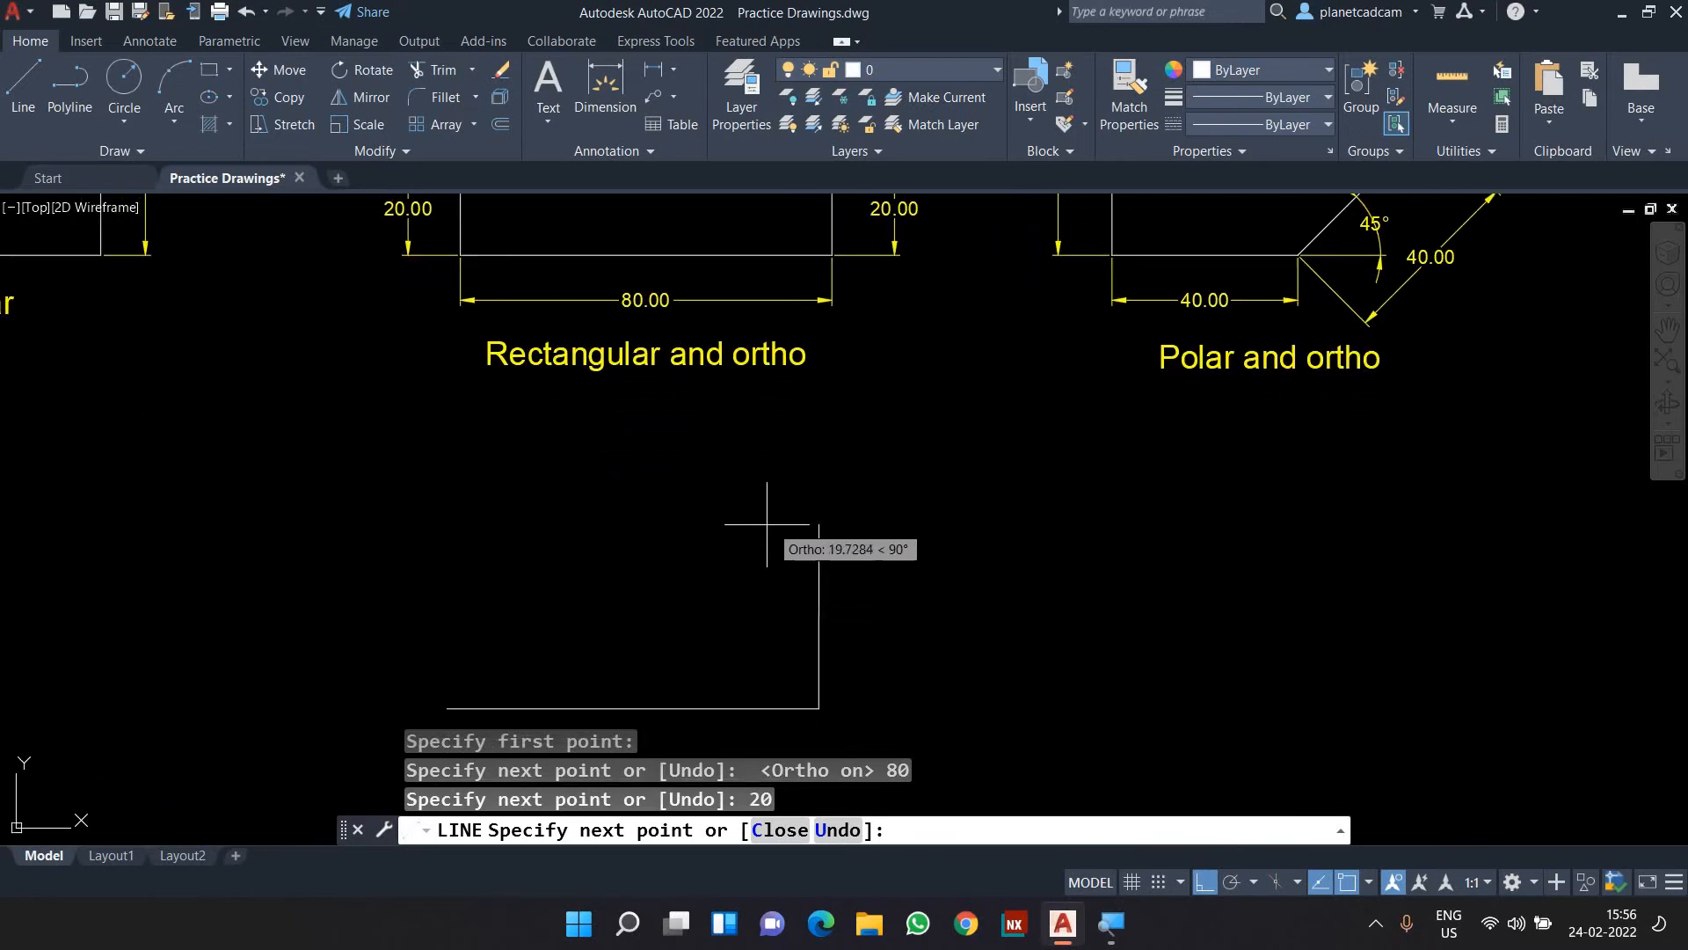
middle_drag(754, 480, 772, 767)
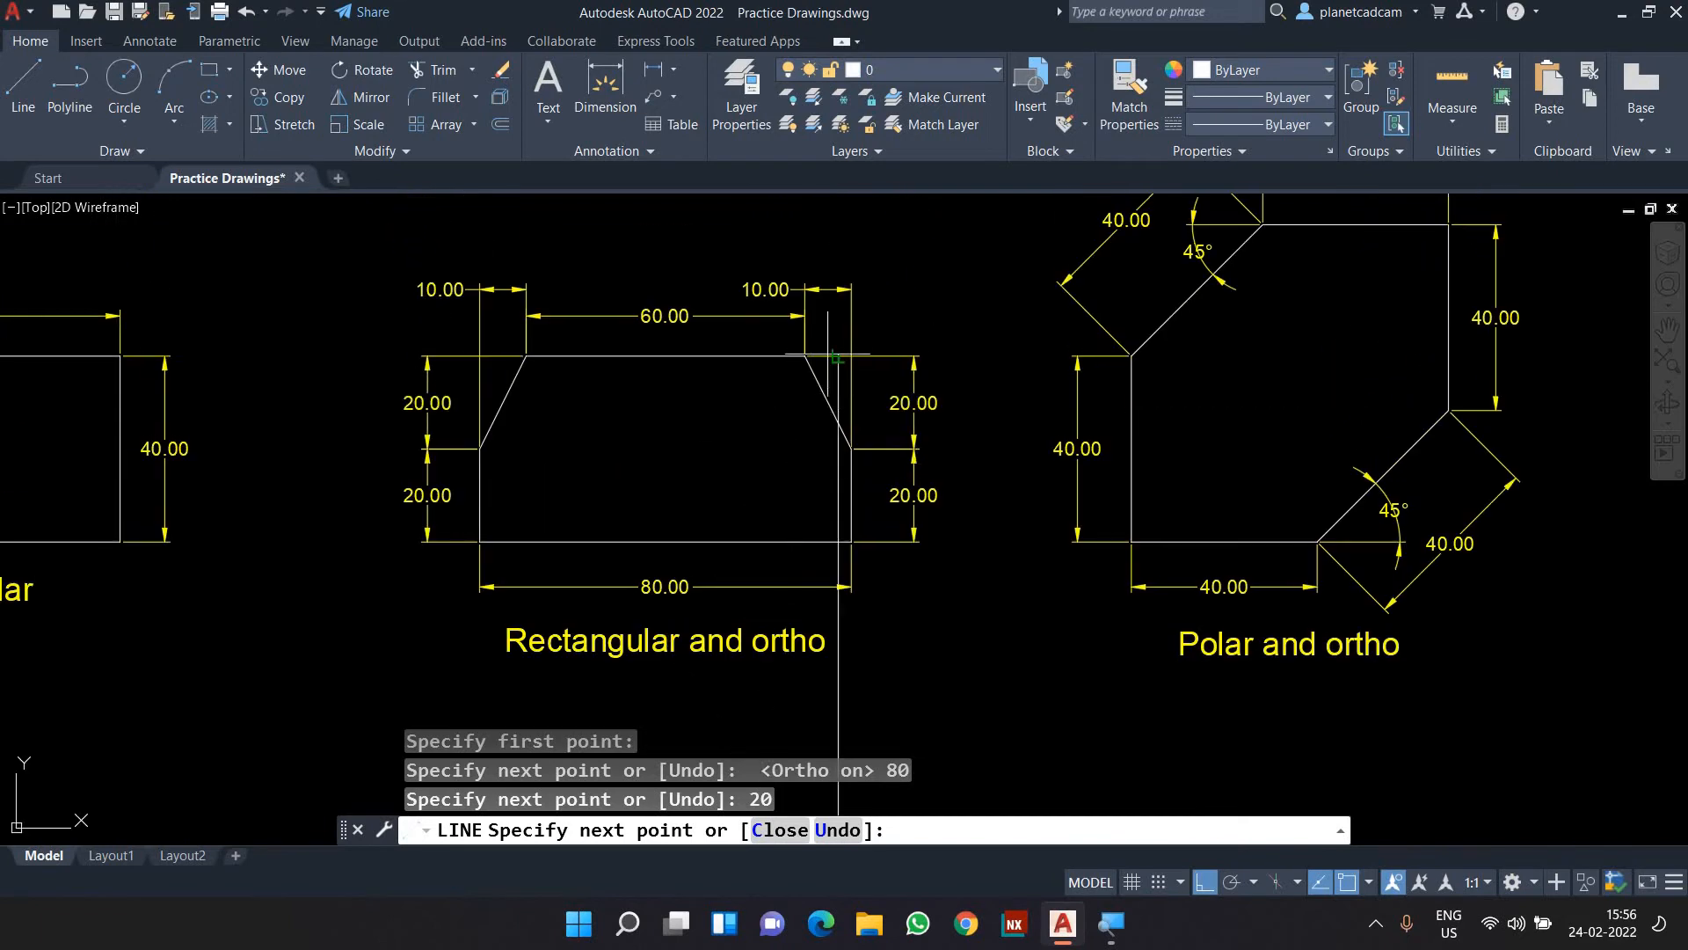
middle_drag(828, 371, 830, 473)
scroll(836, 487, up, 2)
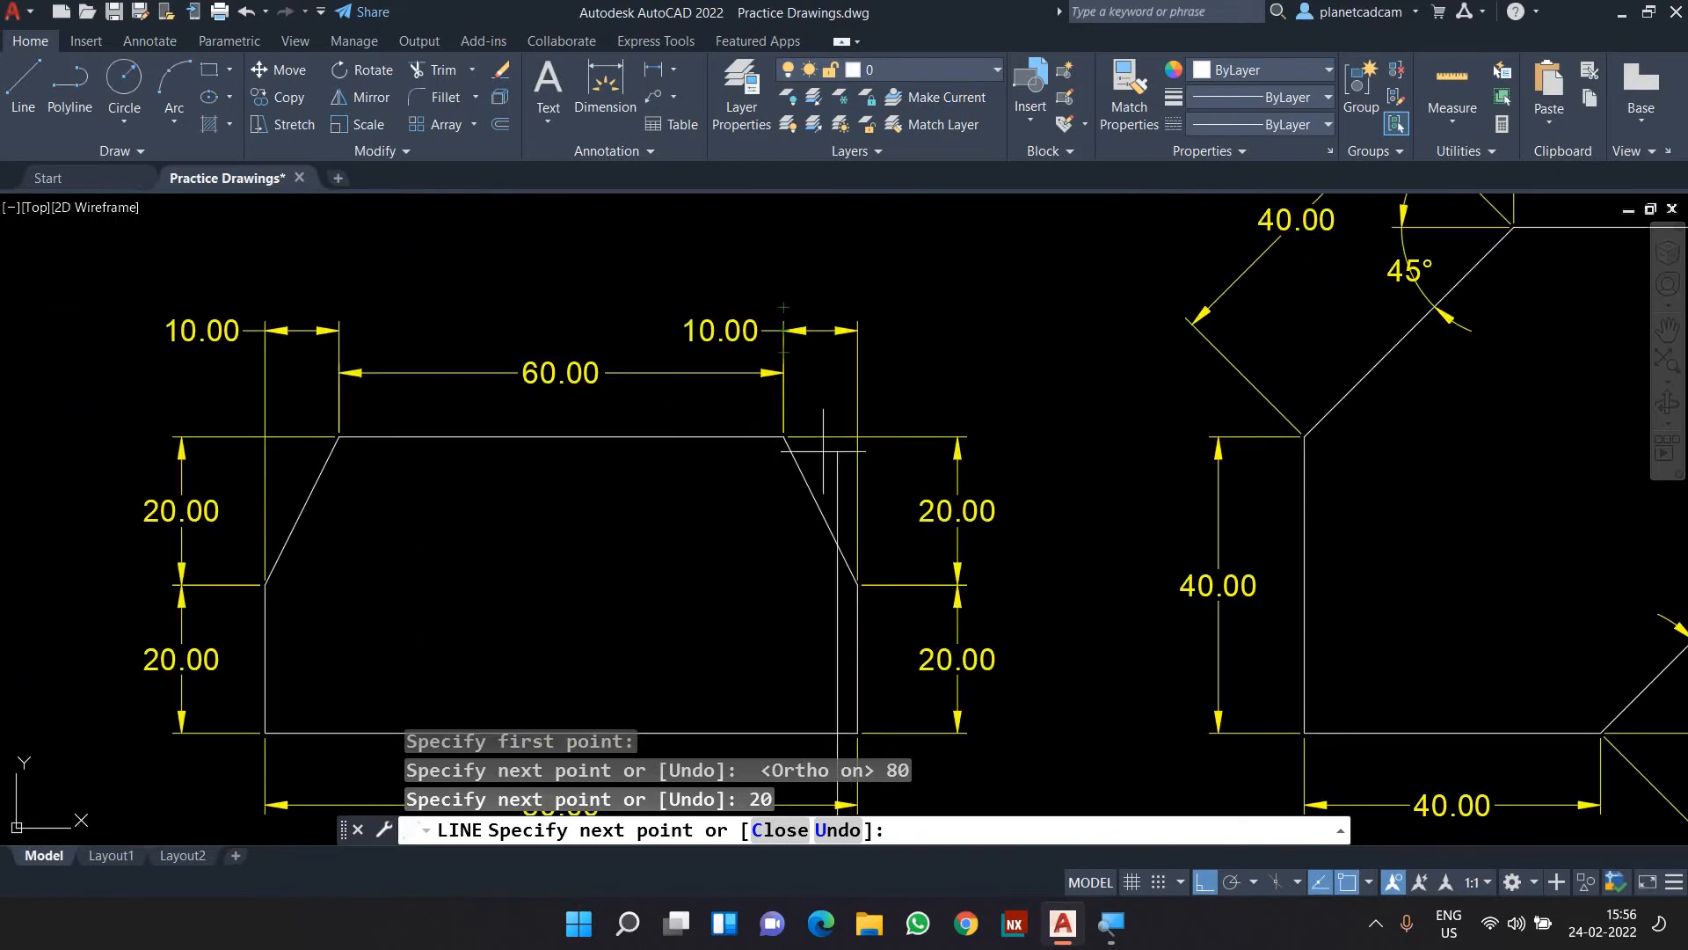
scroll(821, 565, down, 4)
scroll(803, 414, up, 4)
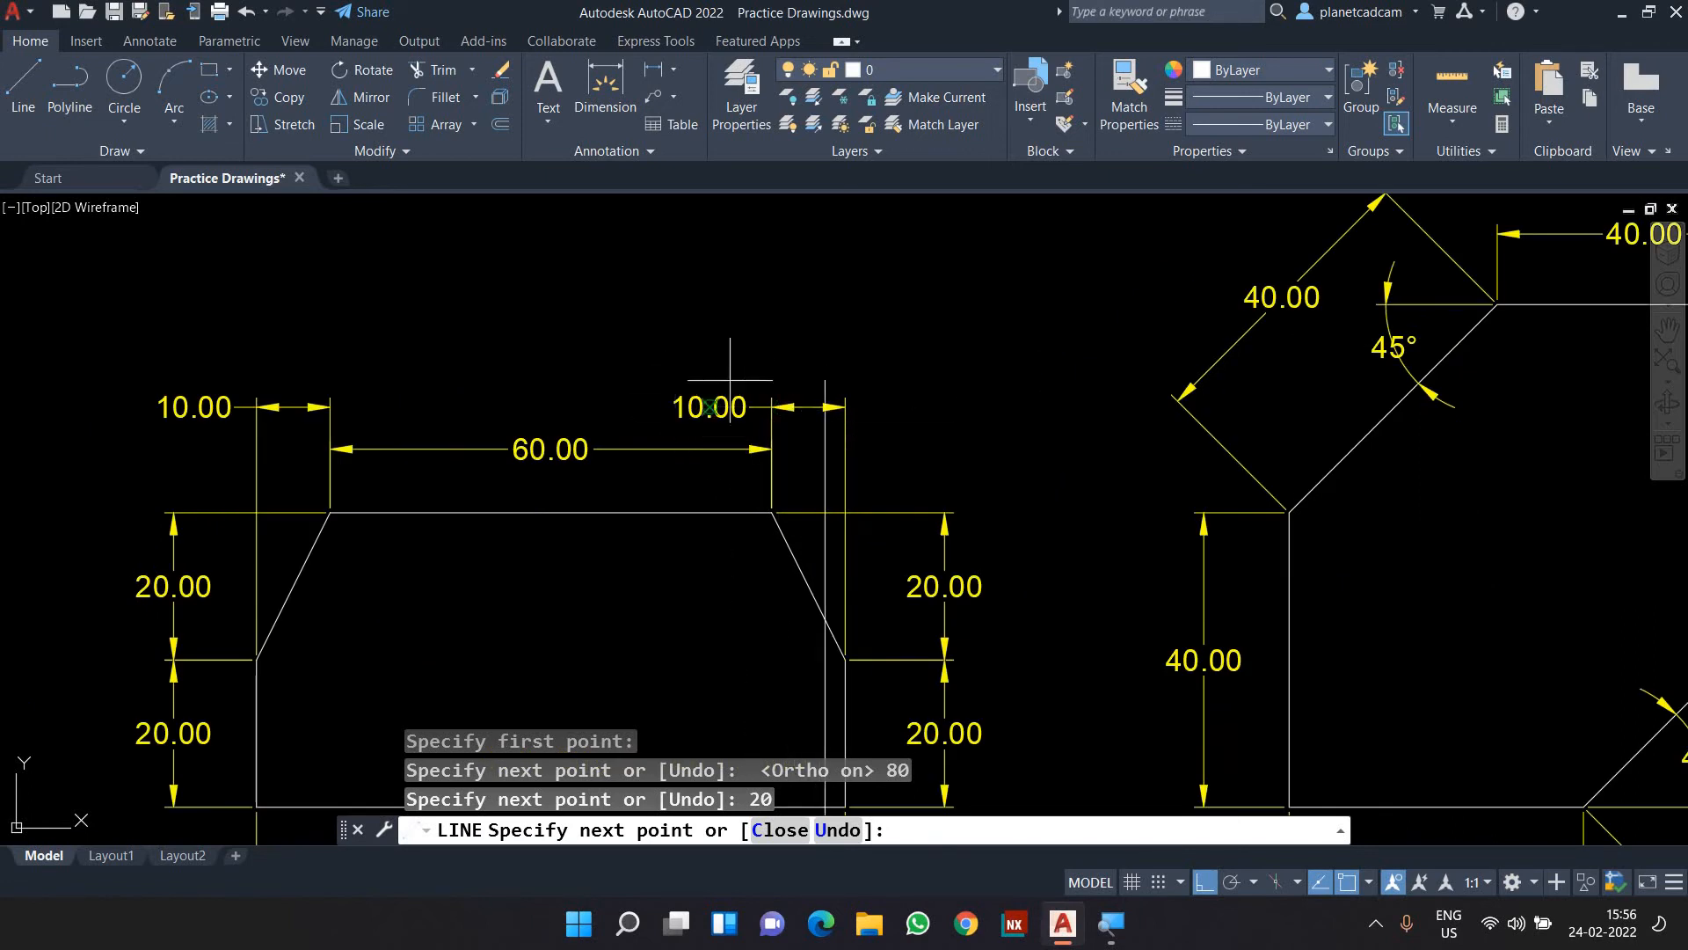
middle_drag(966, 546, 956, 438)
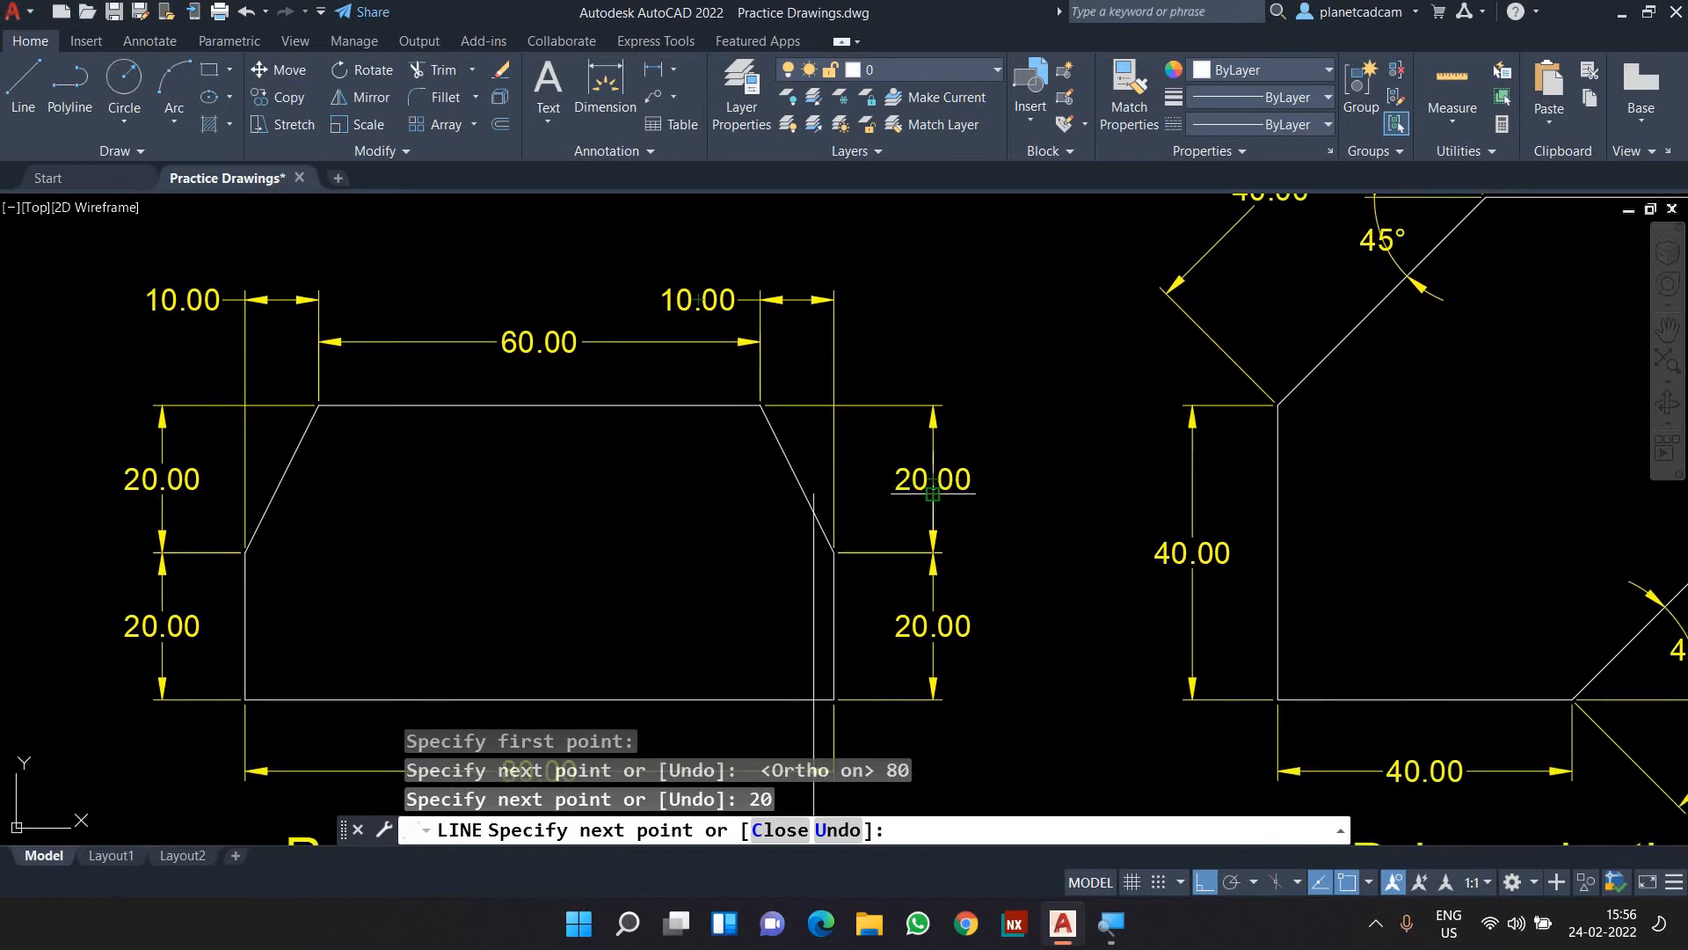
scroll(959, 589, down, 4)
middle_drag(958, 589, 962, 448)
scroll(894, 559, up, 4)
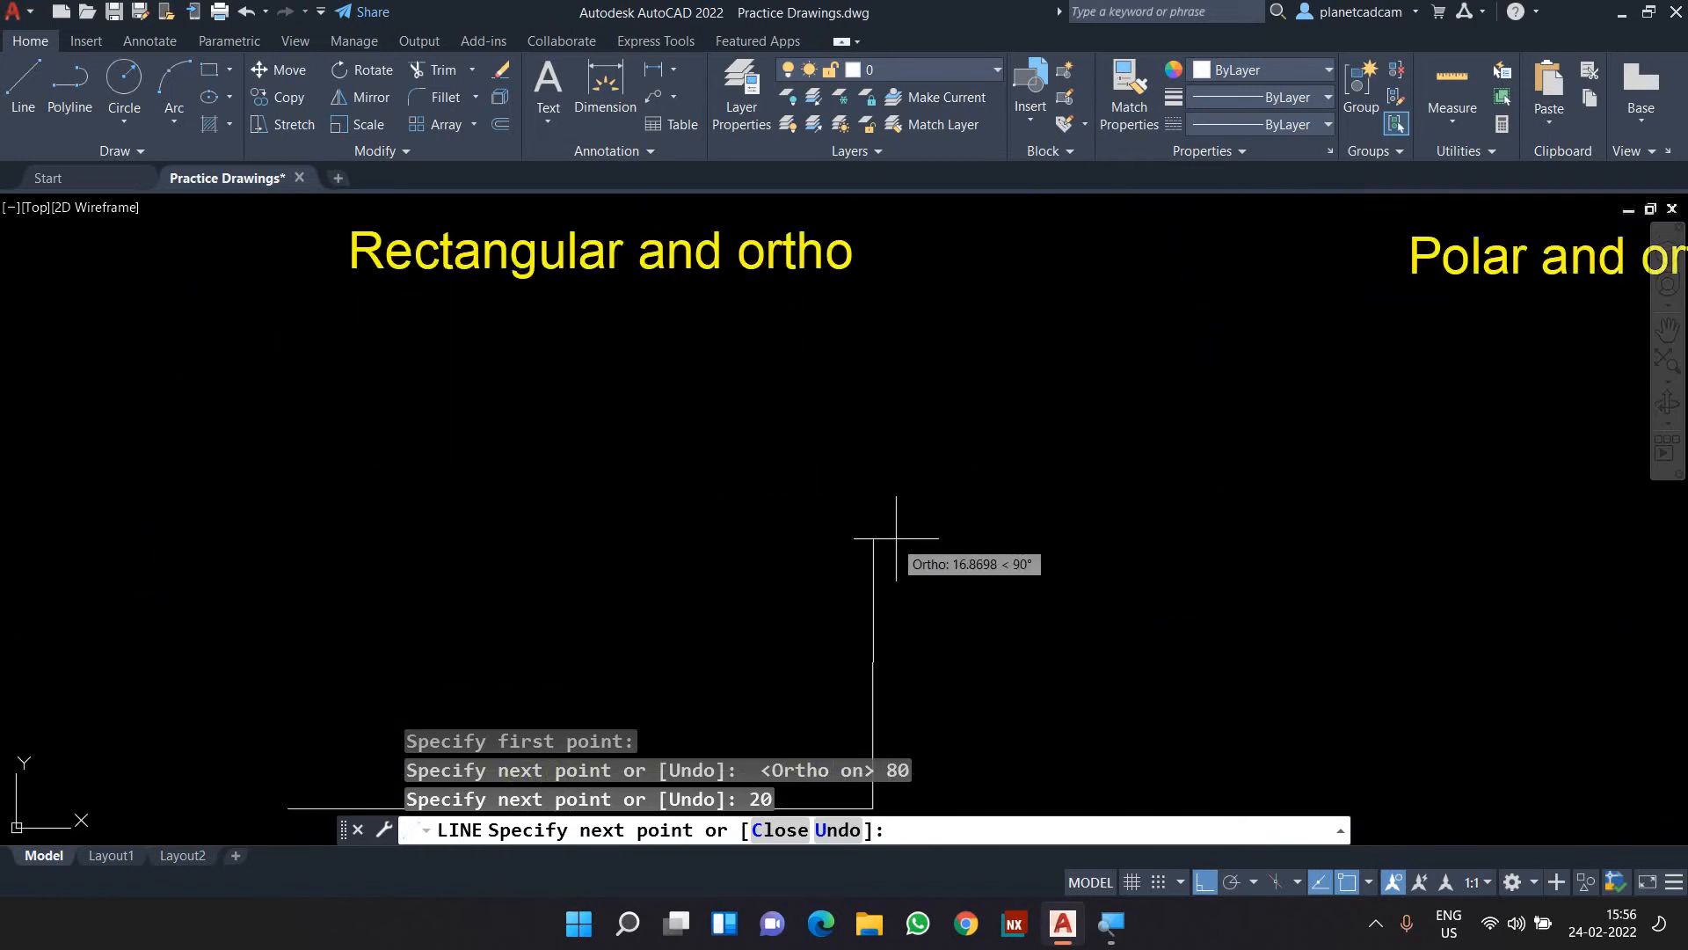
middle_drag(894, 559, 970, 462)
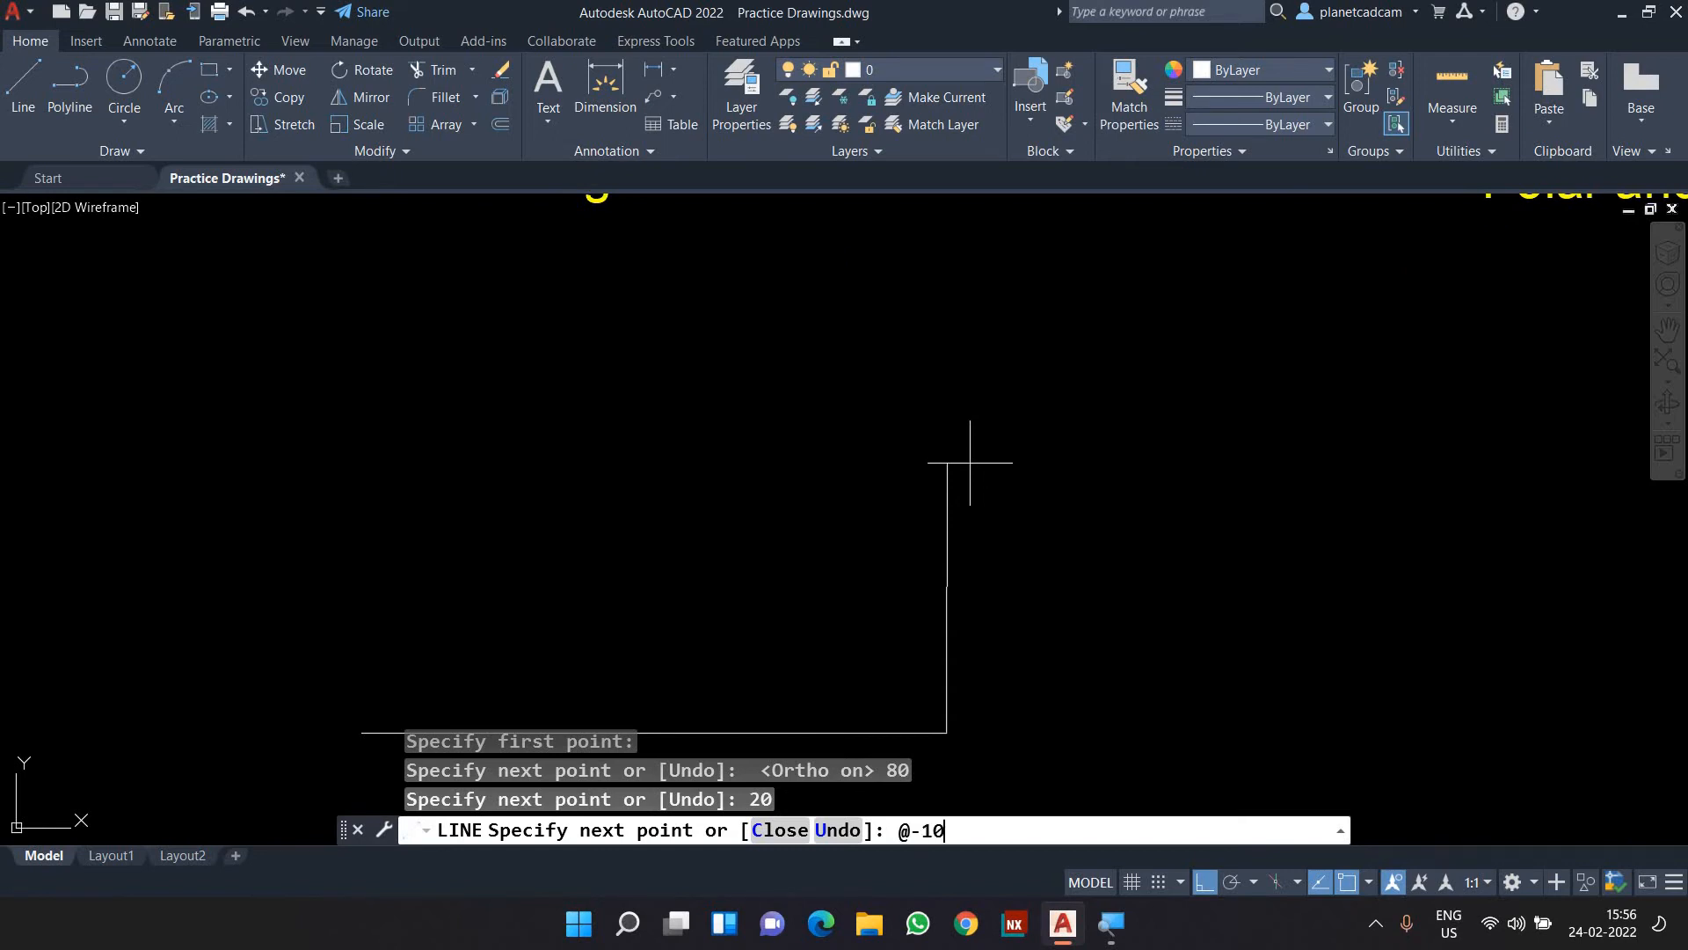
text(20)
key(Return)
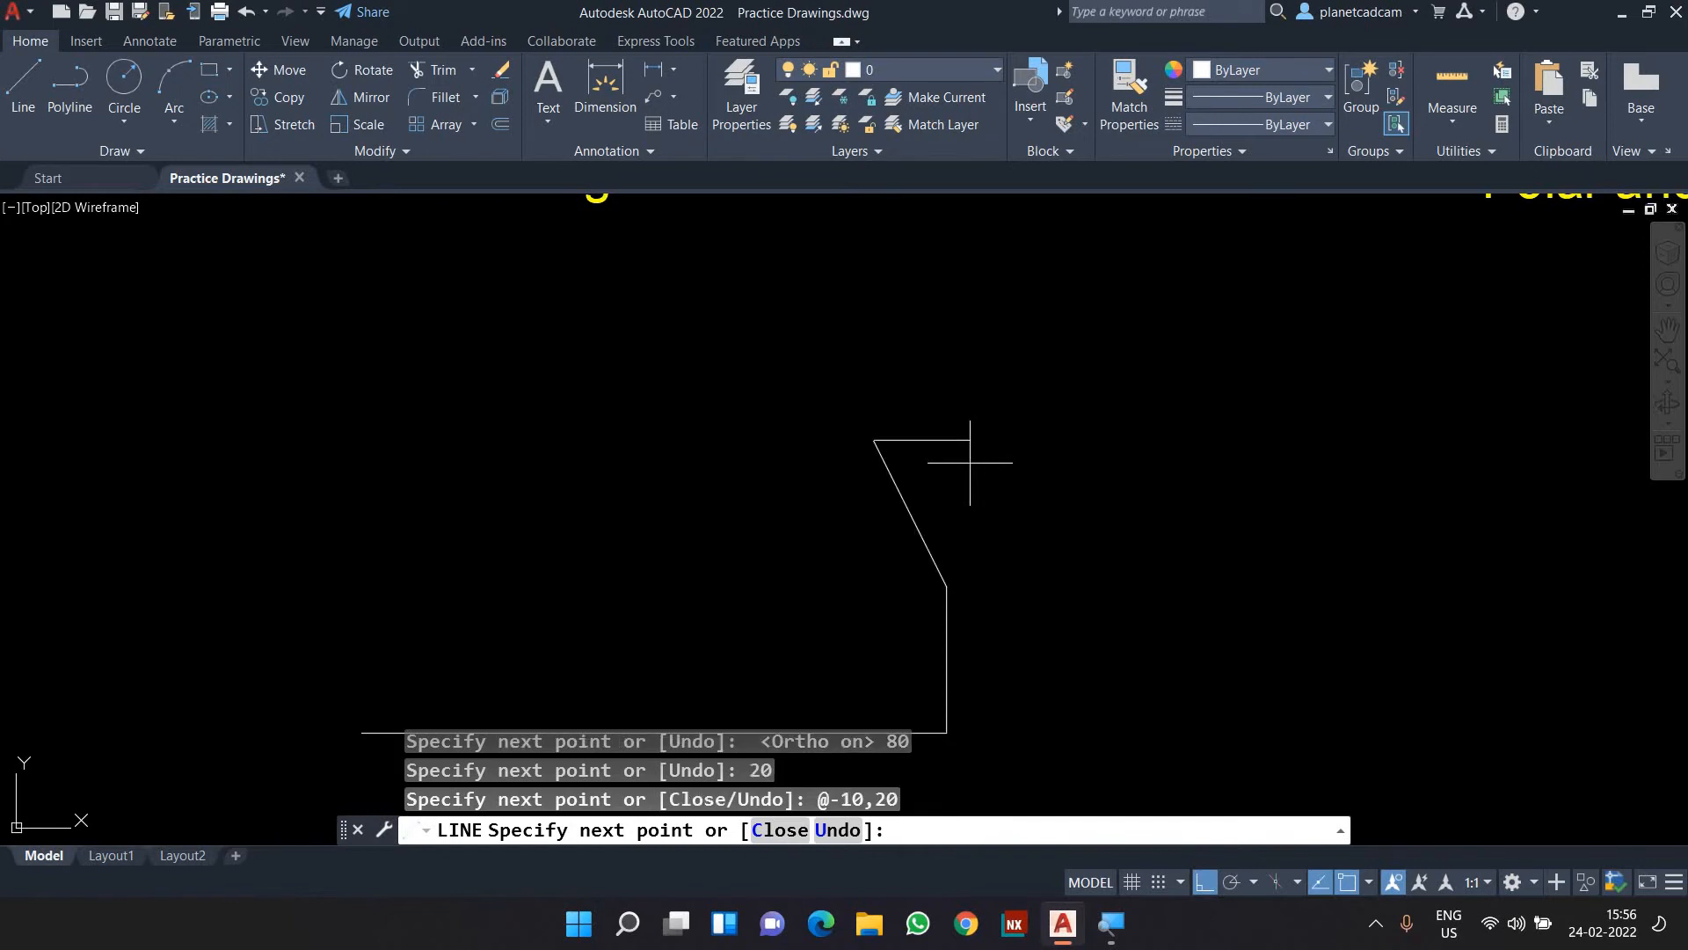
Draw the outline's top edge 60 units long towards the left with Ortho.
scroll(970, 461, down, 2)
mouse_move(987, 482)
middle_down()
mouse_move(1051, 498)
mouse_move(1078, 552)
middle_up()
scroll(1078, 552, down, 2)
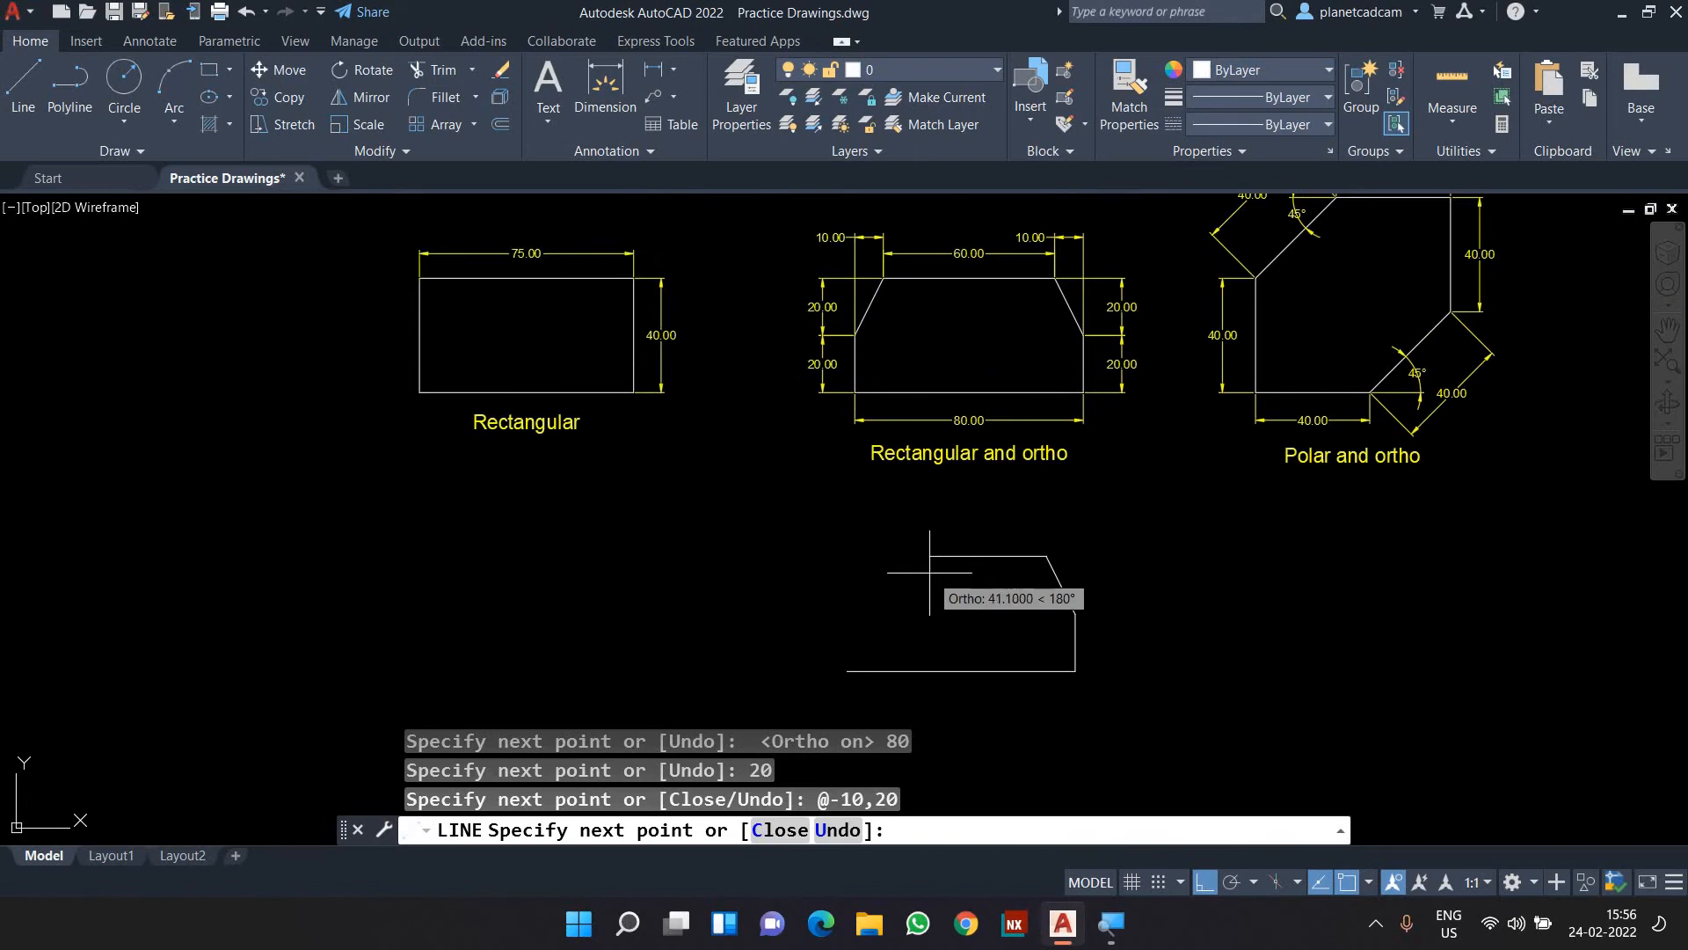
key(Return)
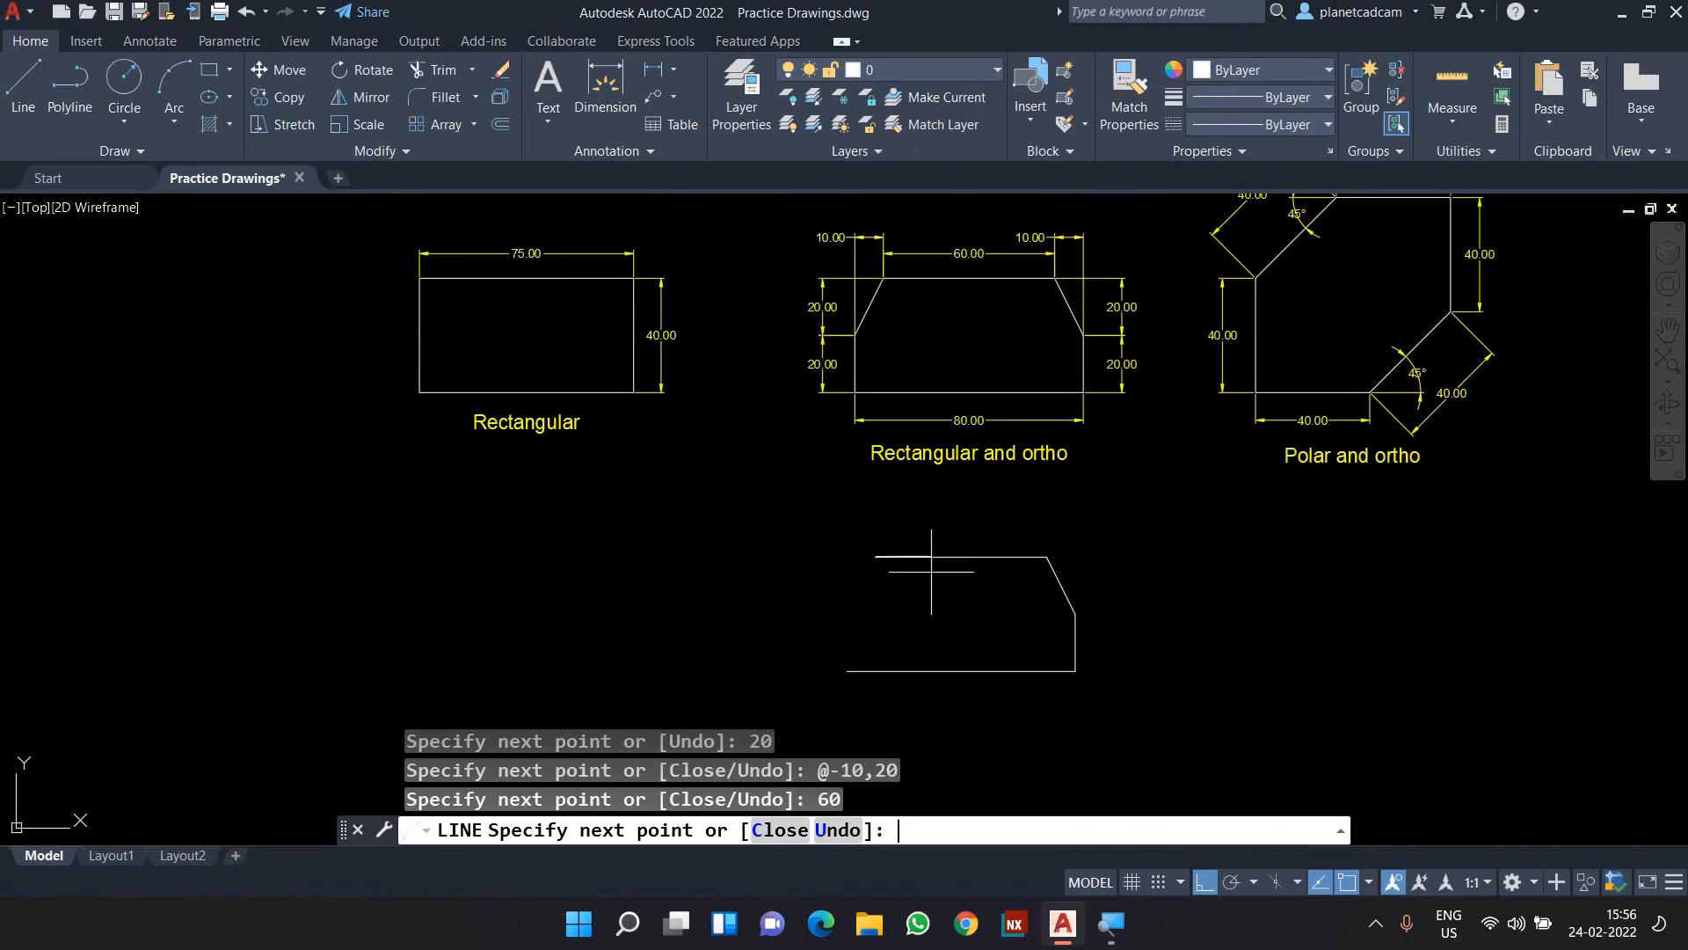
Draw the upper-left slanted edge using the relative coordinate @-10,-20 and close the outline back to its start.
scroll(879, 339, up, 4)
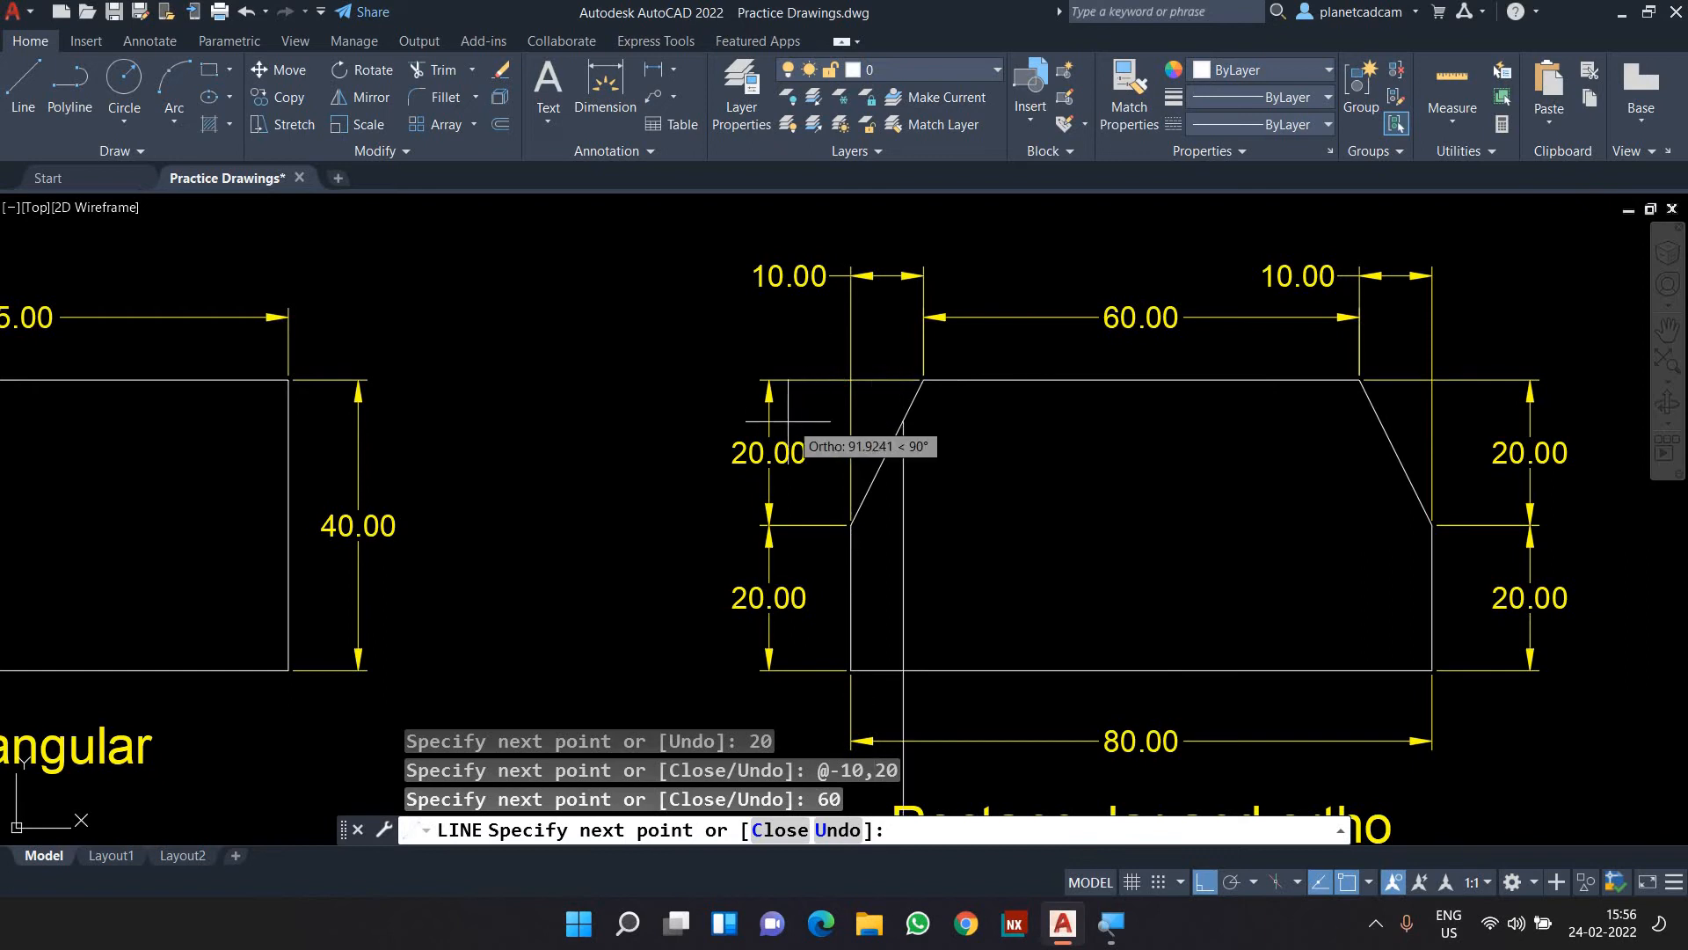
scroll(857, 567, down, 5)
mouse_move(904, 619)
middle_down()
mouse_move(904, 564)
mouse_move(886, 638)
middle_up()
scroll(904, 564, up, 3)
scroll(905, 584, down, 2)
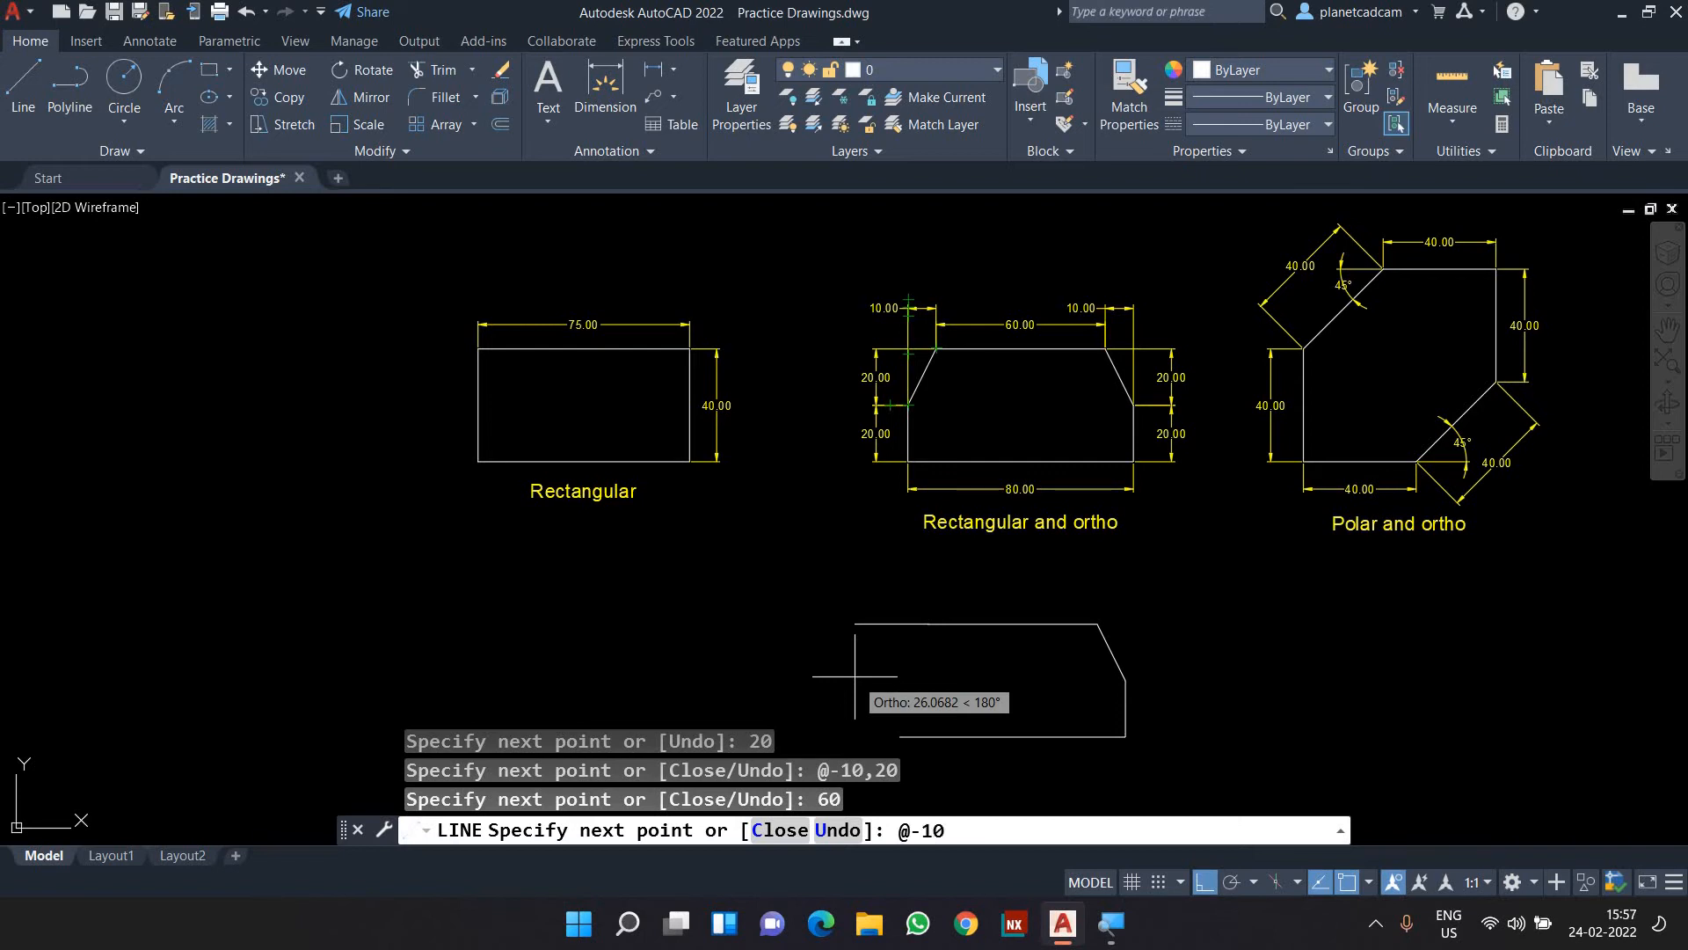
text(20)
key(Return)
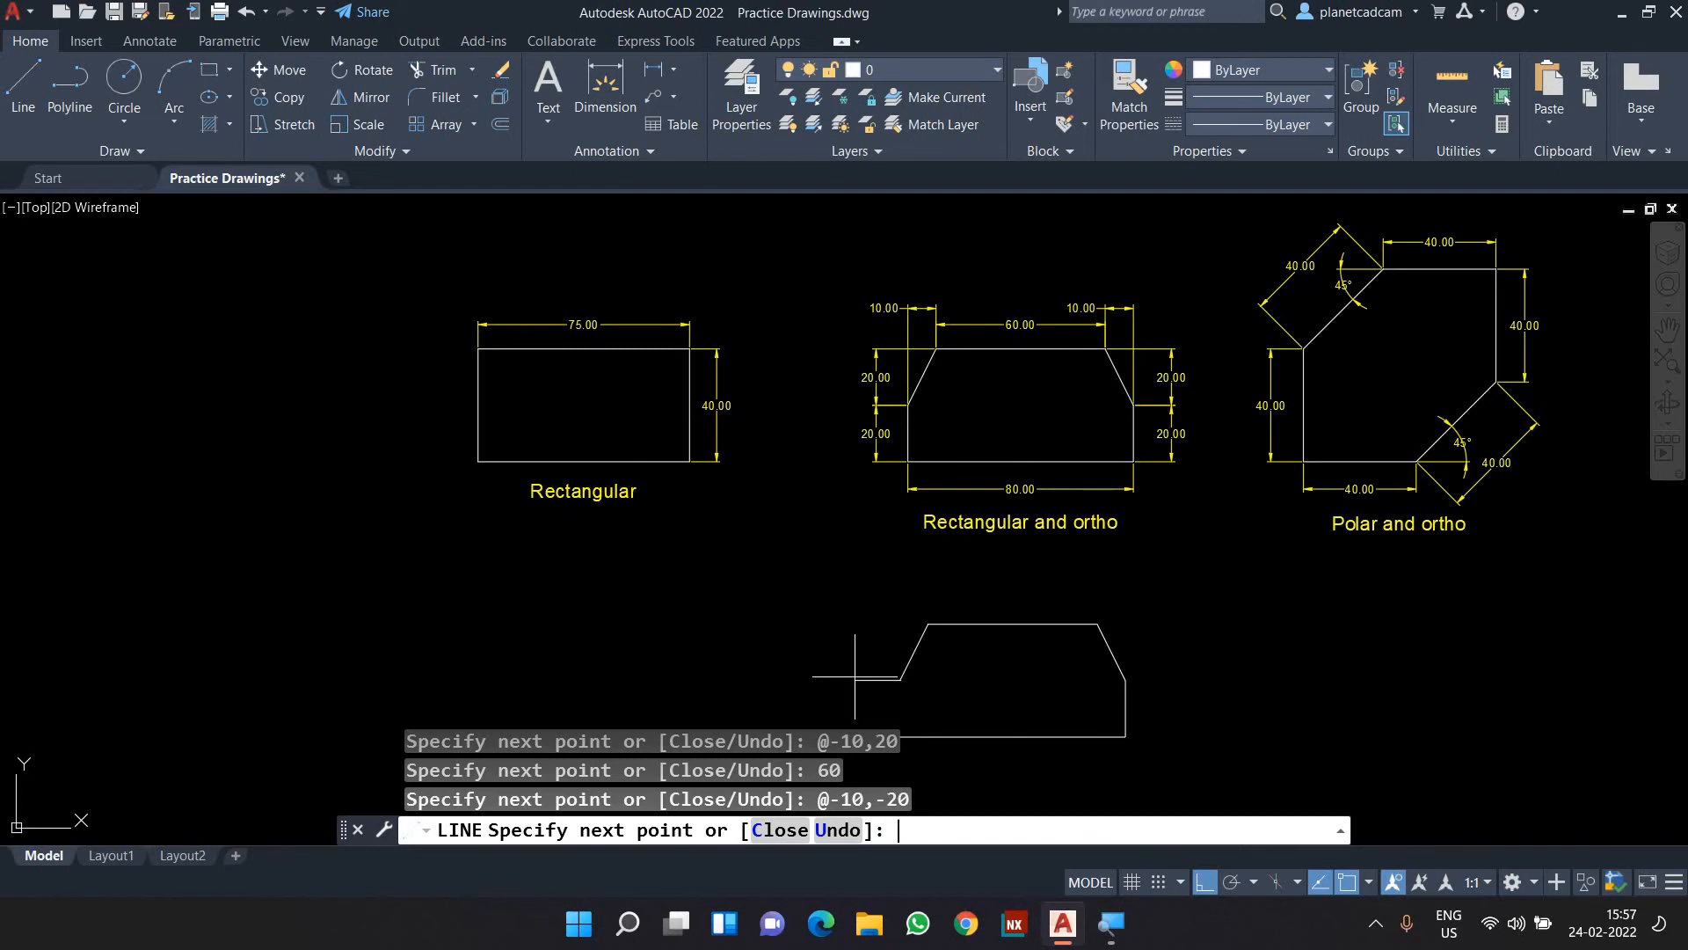
mouse_move(854, 677)
middle_down()
mouse_move(799, 595)
mouse_move(693, 539)
middle_up()
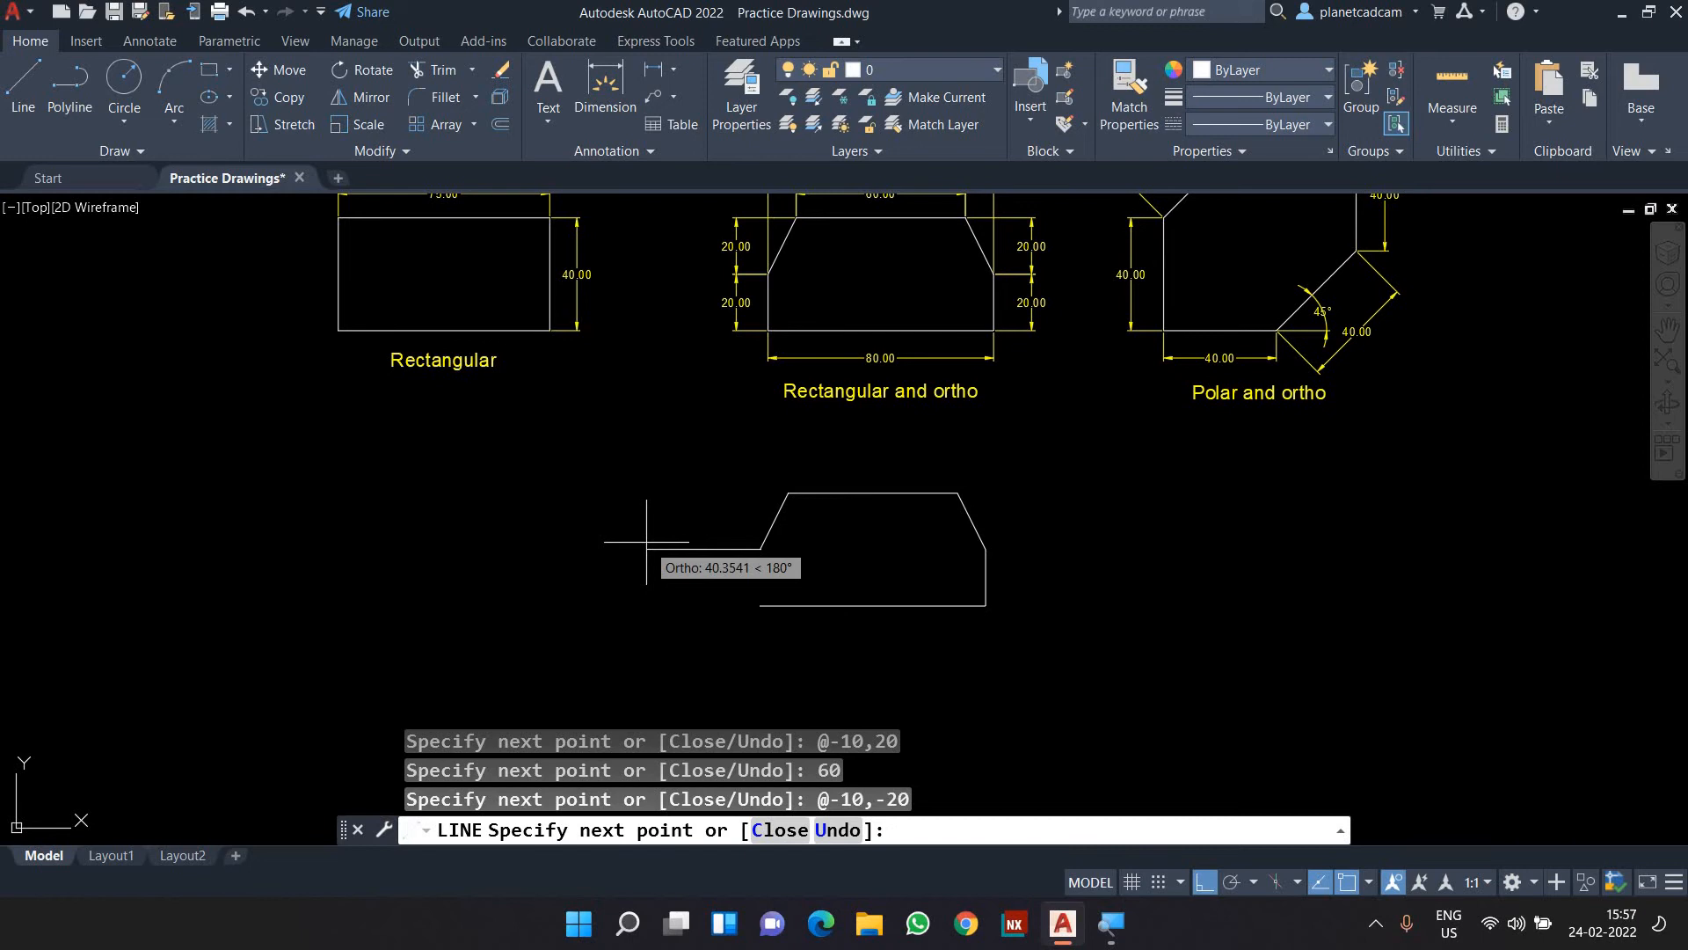
key(Return)
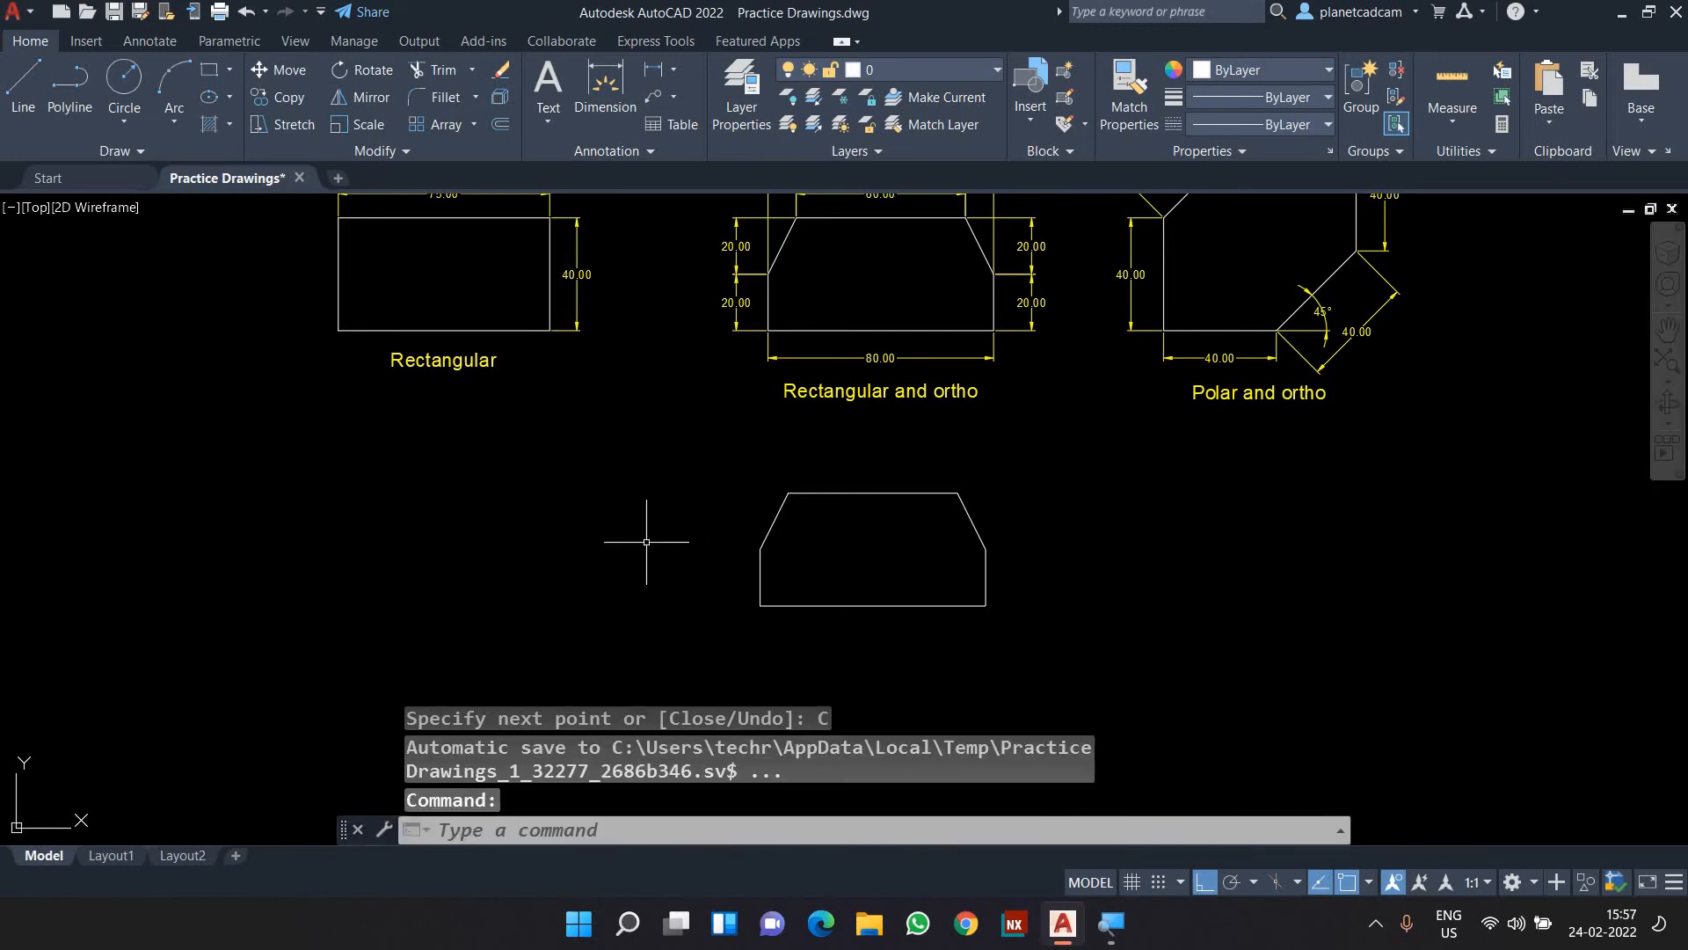
Erase the whole practice outline below the Rectangular and ortho example.
middle_drag(795, 561, 769, 622)
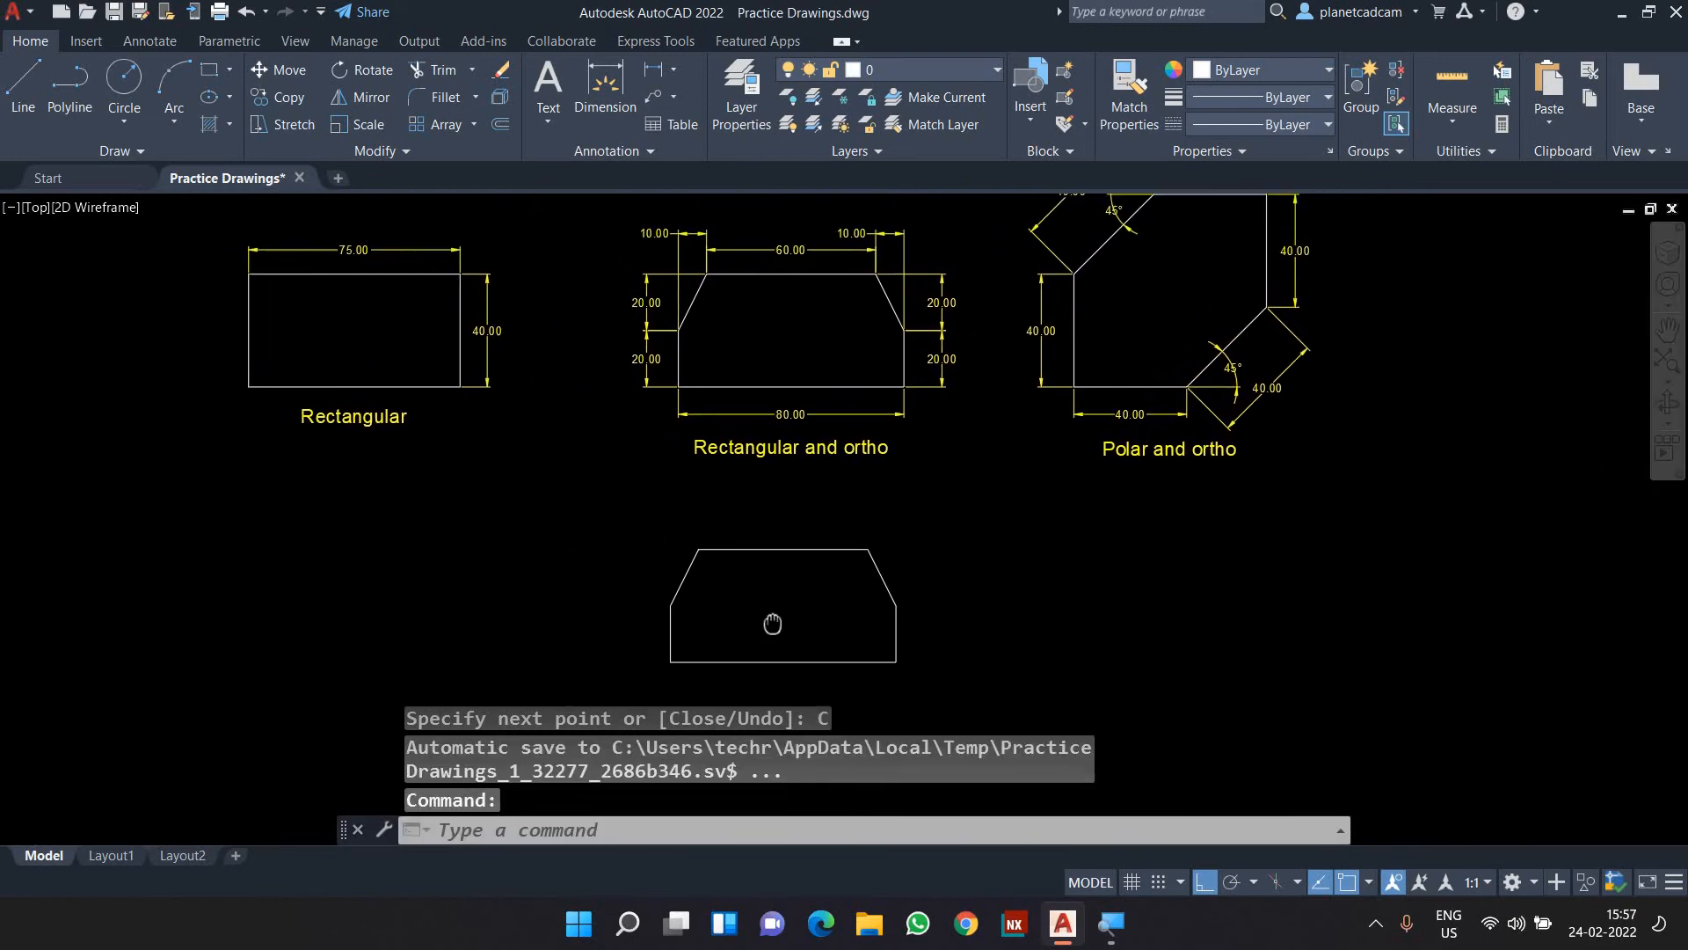
click(613, 505)
click(957, 691)
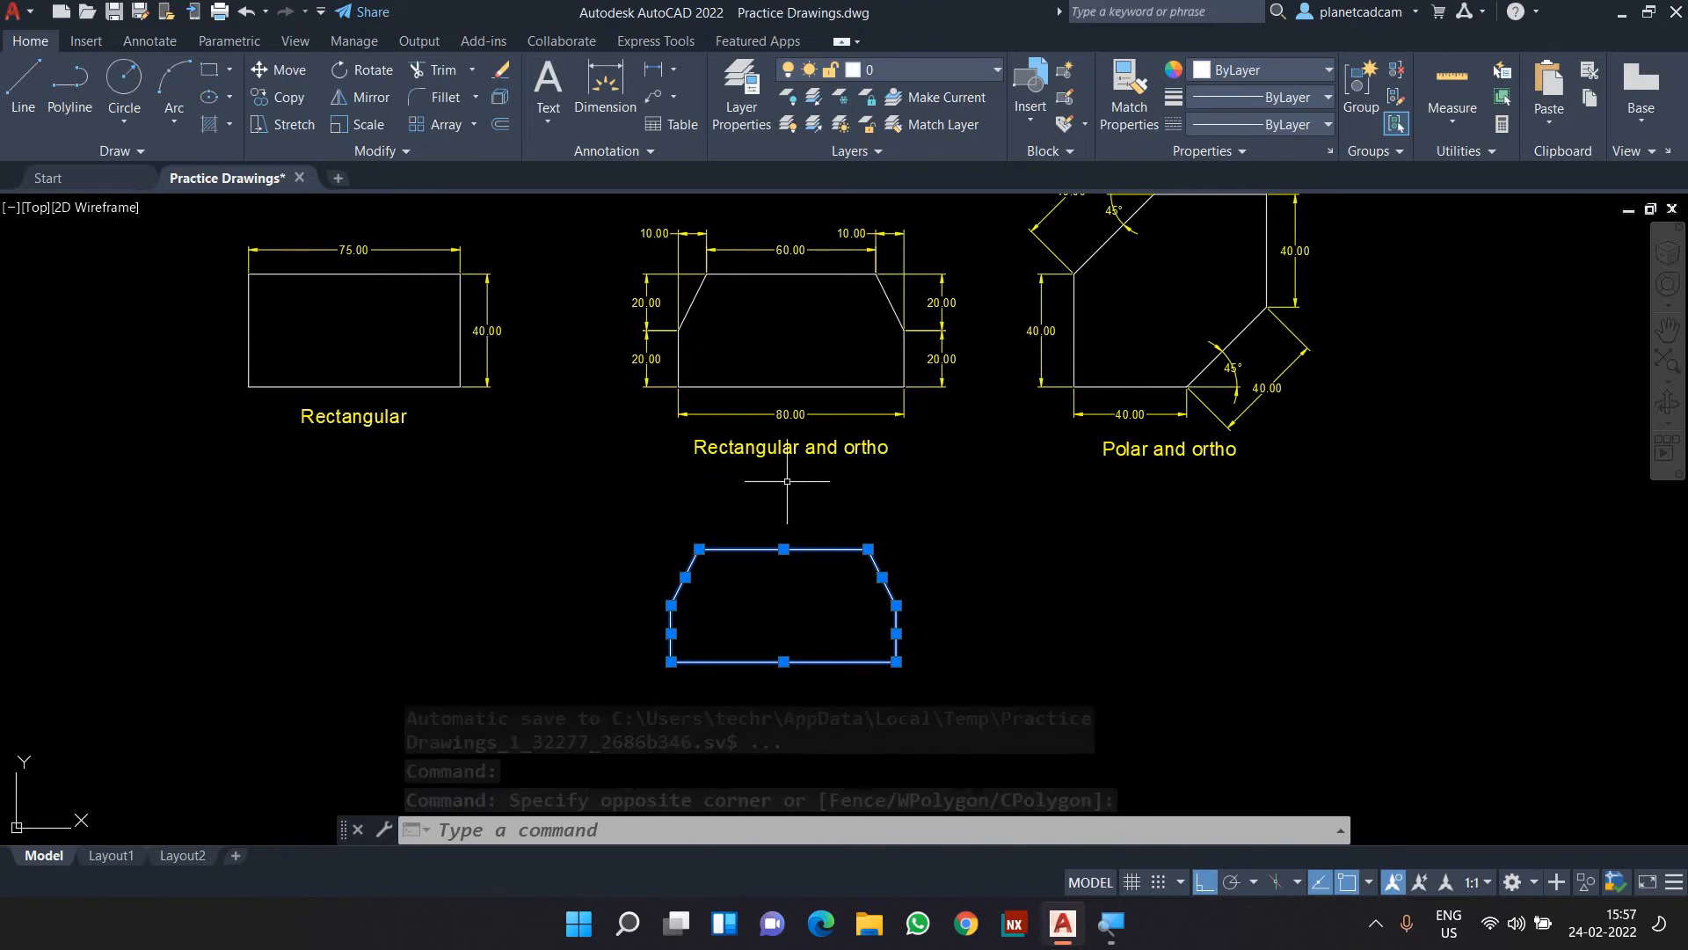
key(Delete)
middle_drag(807, 484, 854, 550)
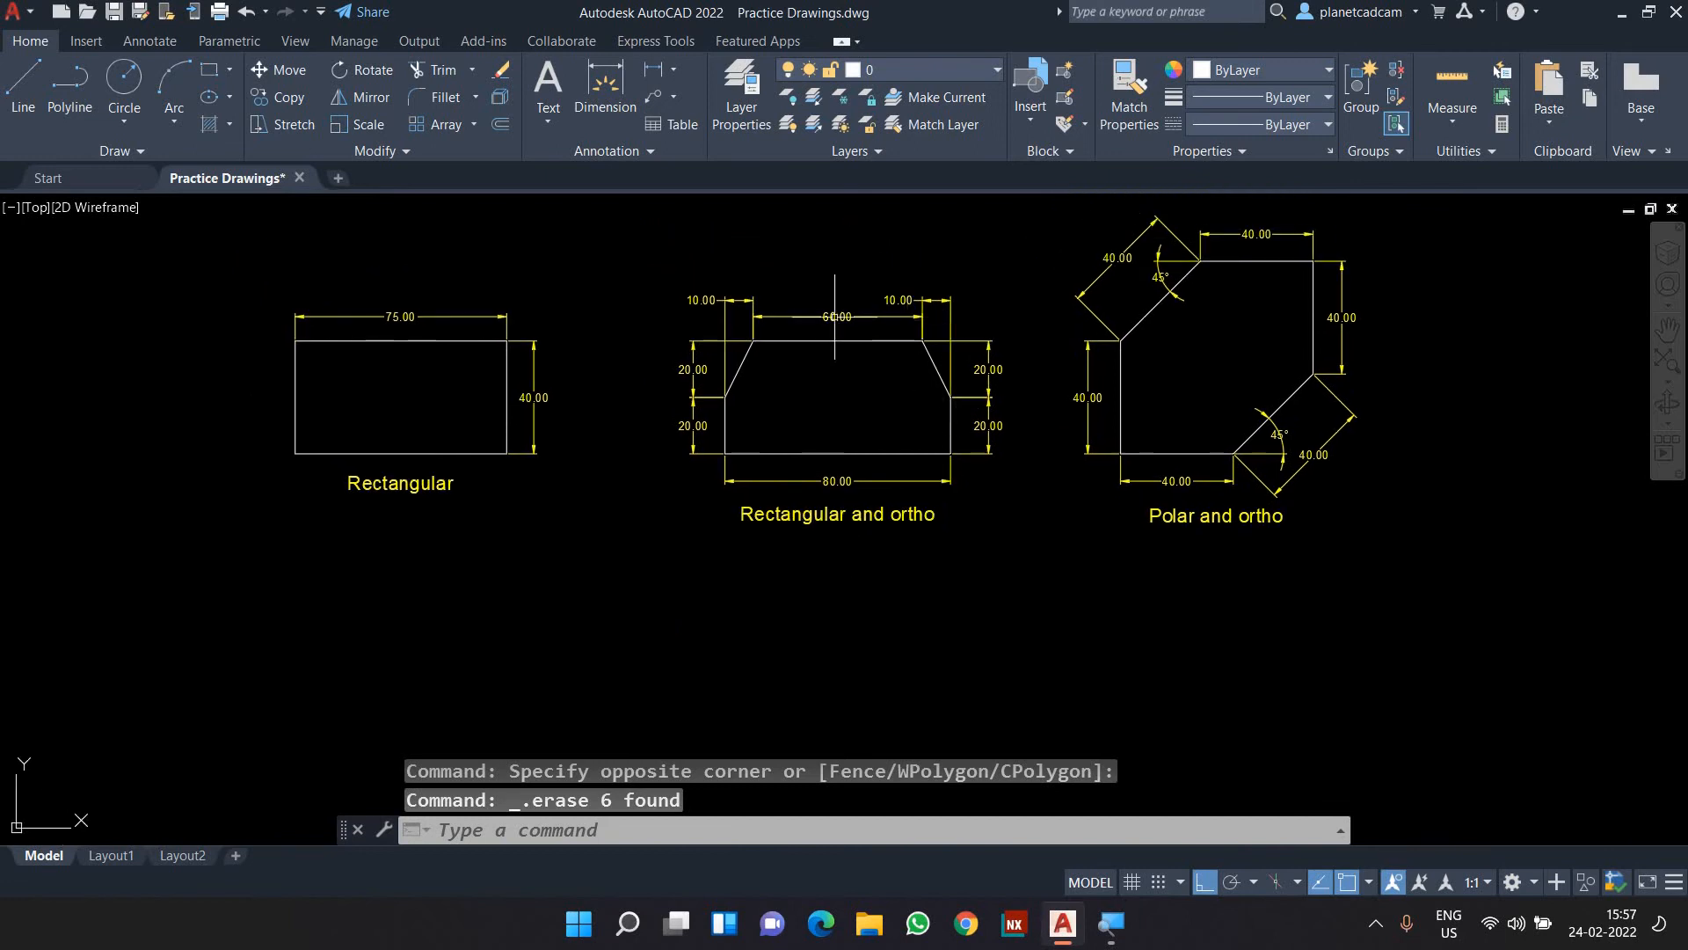
Start a line to the right of the Polar and ortho example and draw the 40-unit bottom edge towards the right with Ortho.
scroll(902, 420, up, 2)
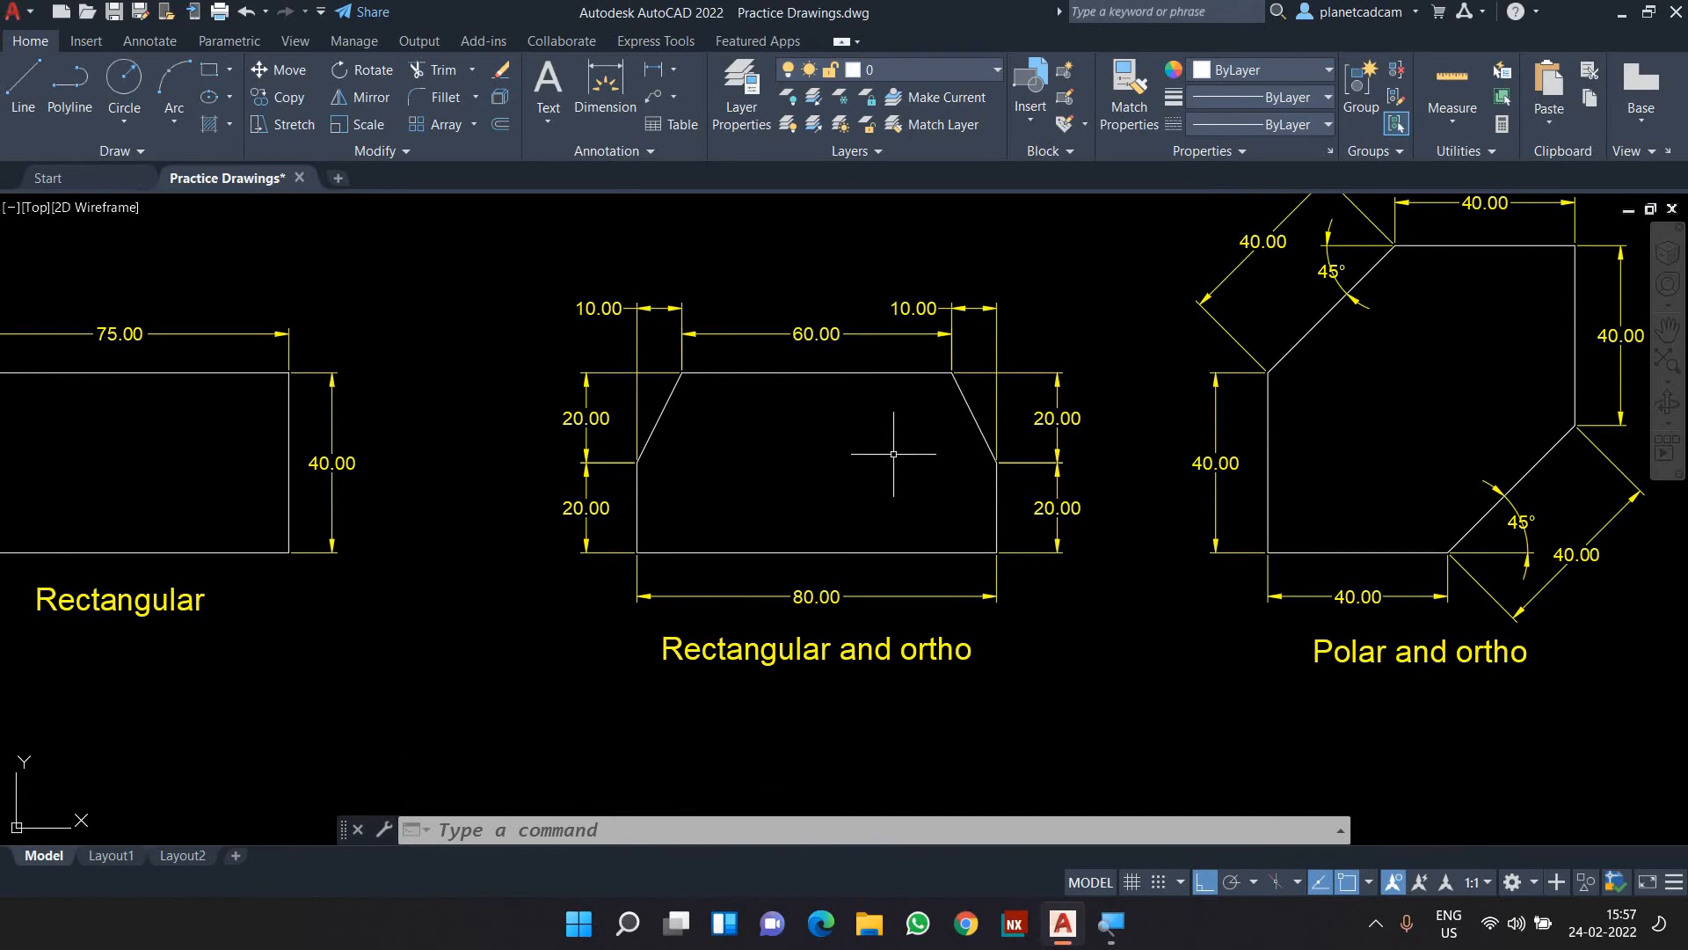
mouse_move(1068, 509)
middle_down()
mouse_move(927, 557)
mouse_move(730, 566)
middle_up()
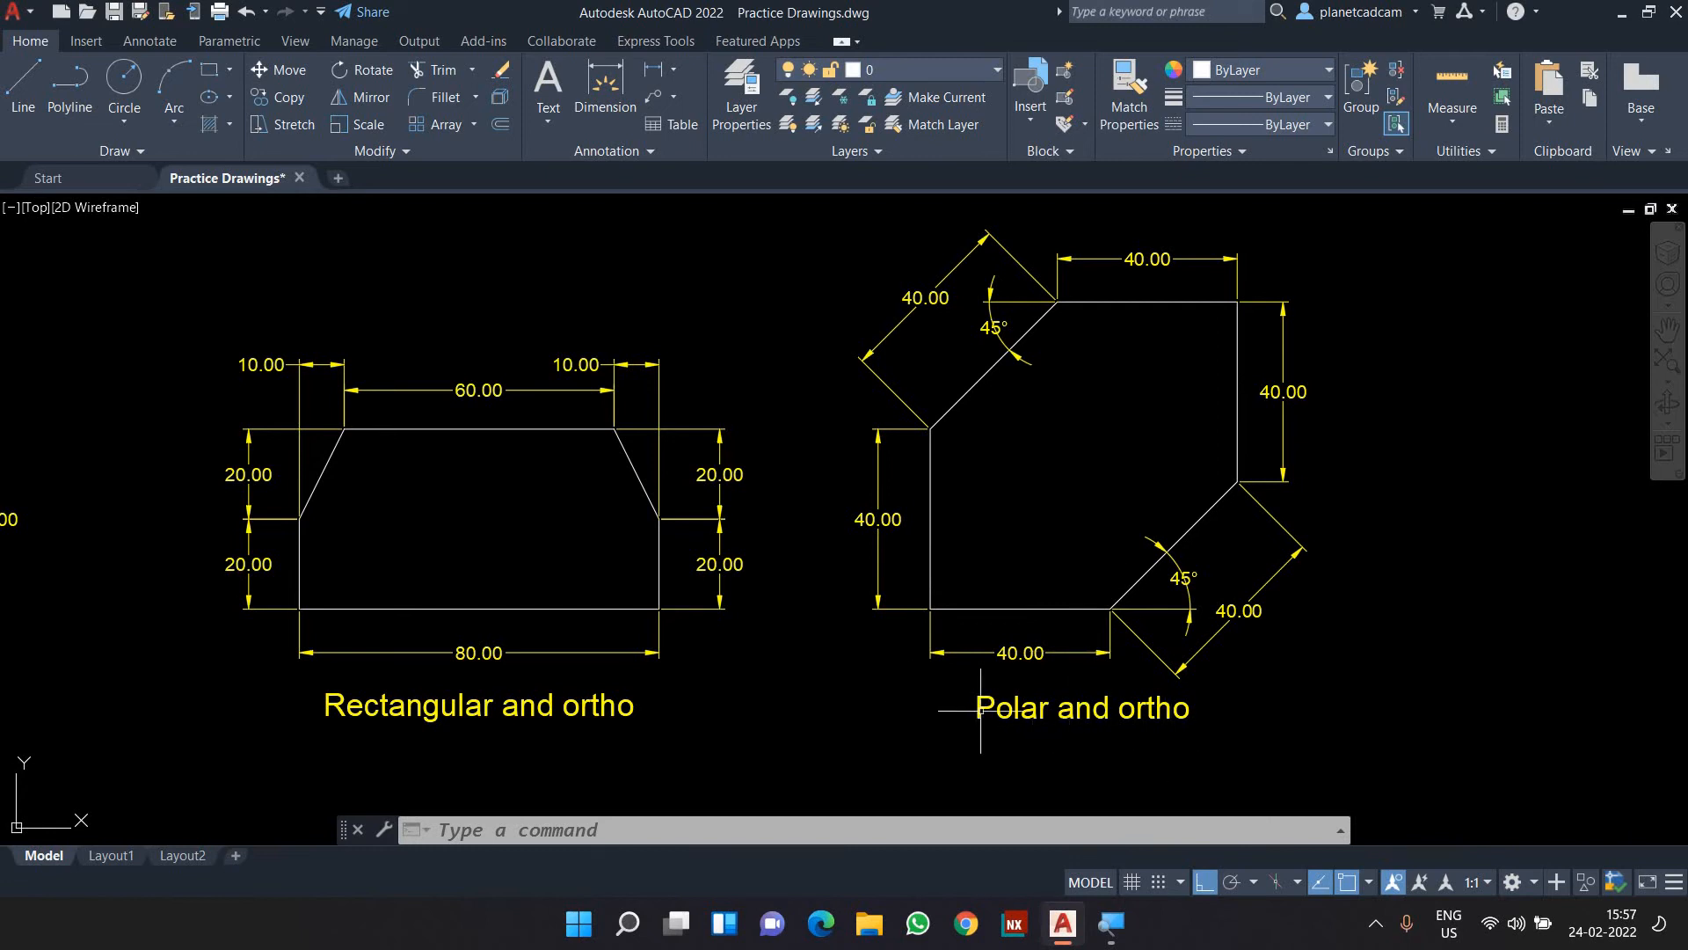
mouse_move(1144, 715)
middle_down()
mouse_move(1247, 730)
mouse_move(1002, 659)
mouse_move(961, 539)
mouse_move(929, 590)
middle_up()
scroll(888, 592, down, 3)
scroll(888, 593, up, 2)
text(l)
key(Return)
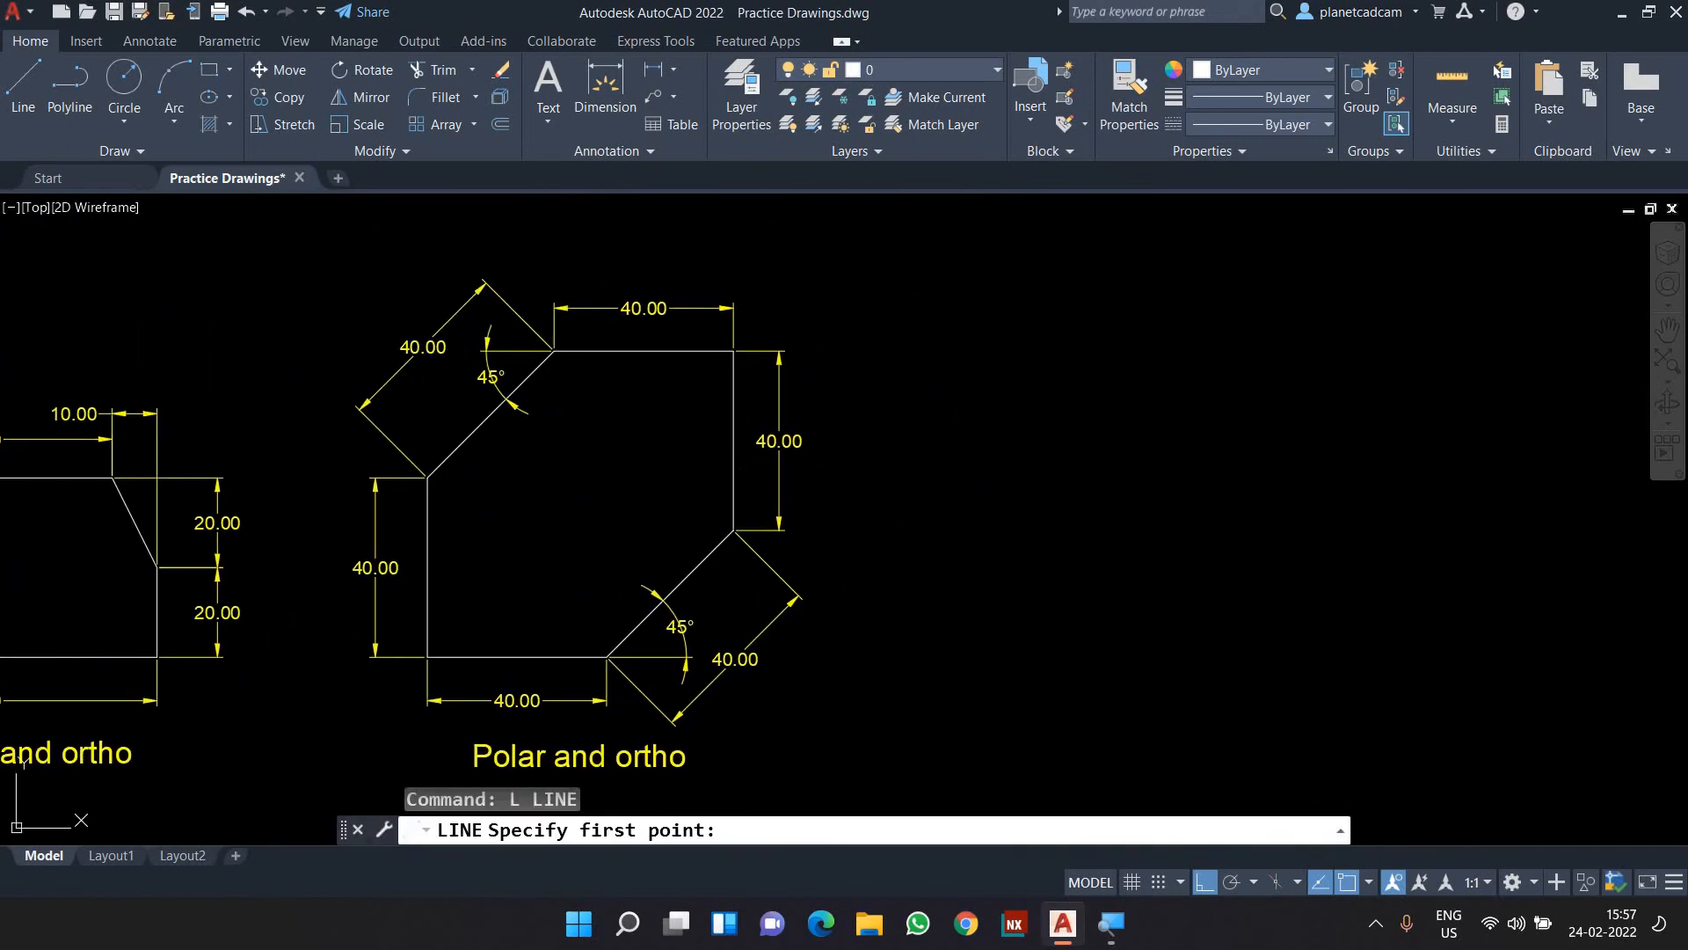
click(1018, 645)
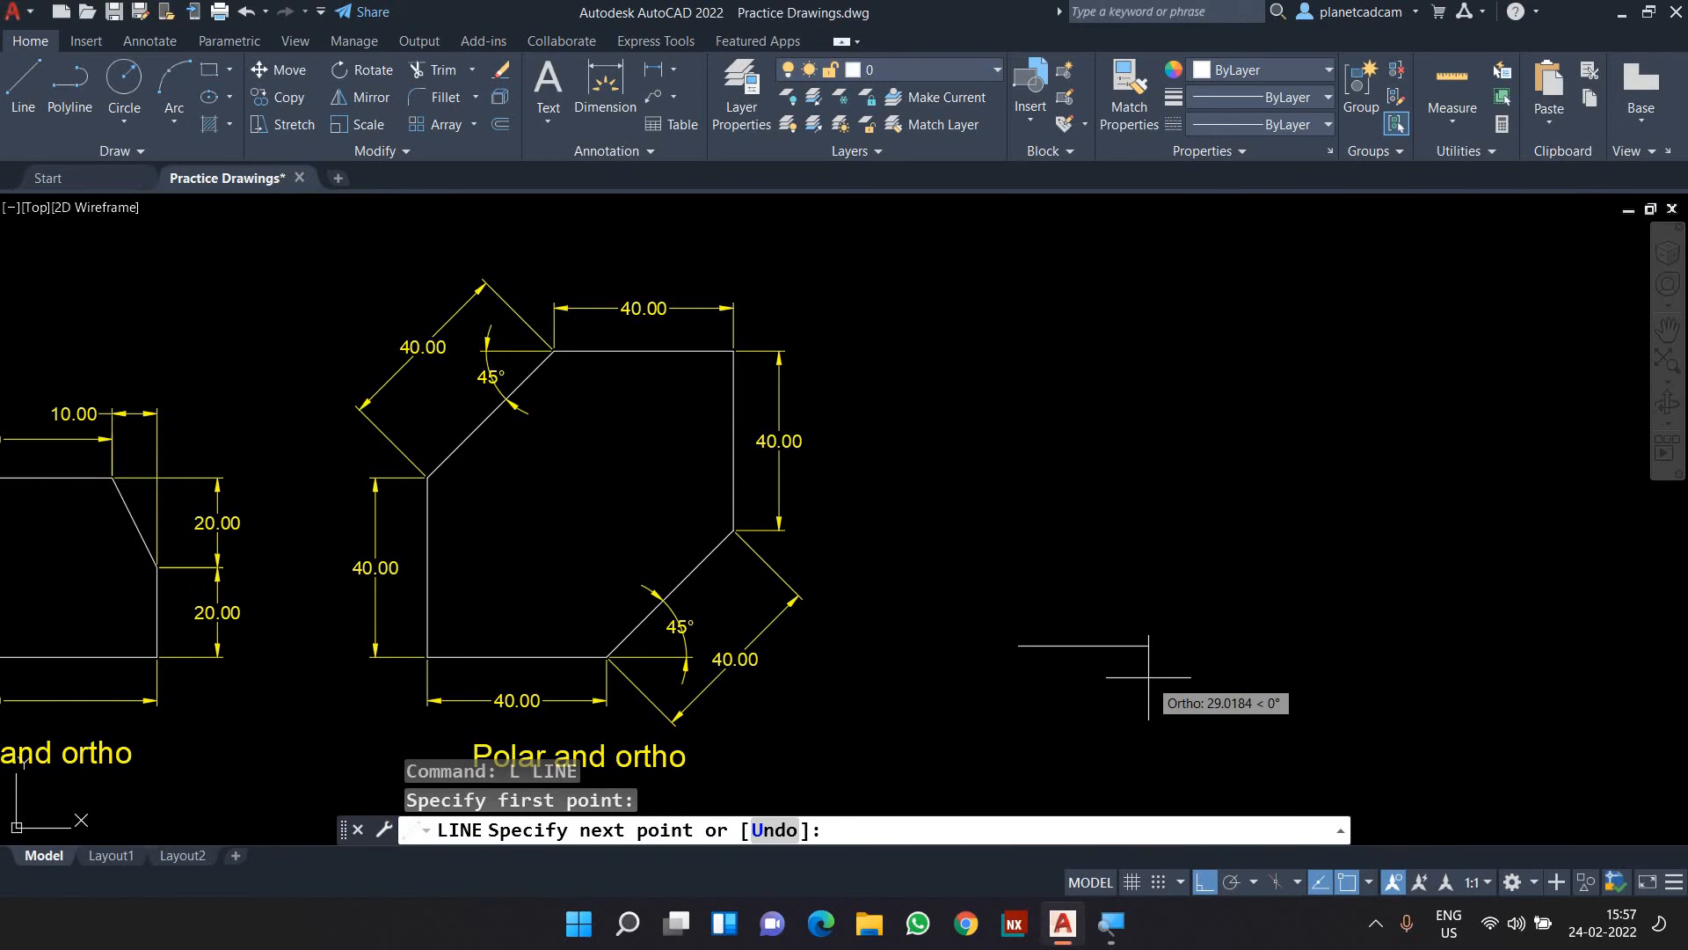
text(40)
key(Return)
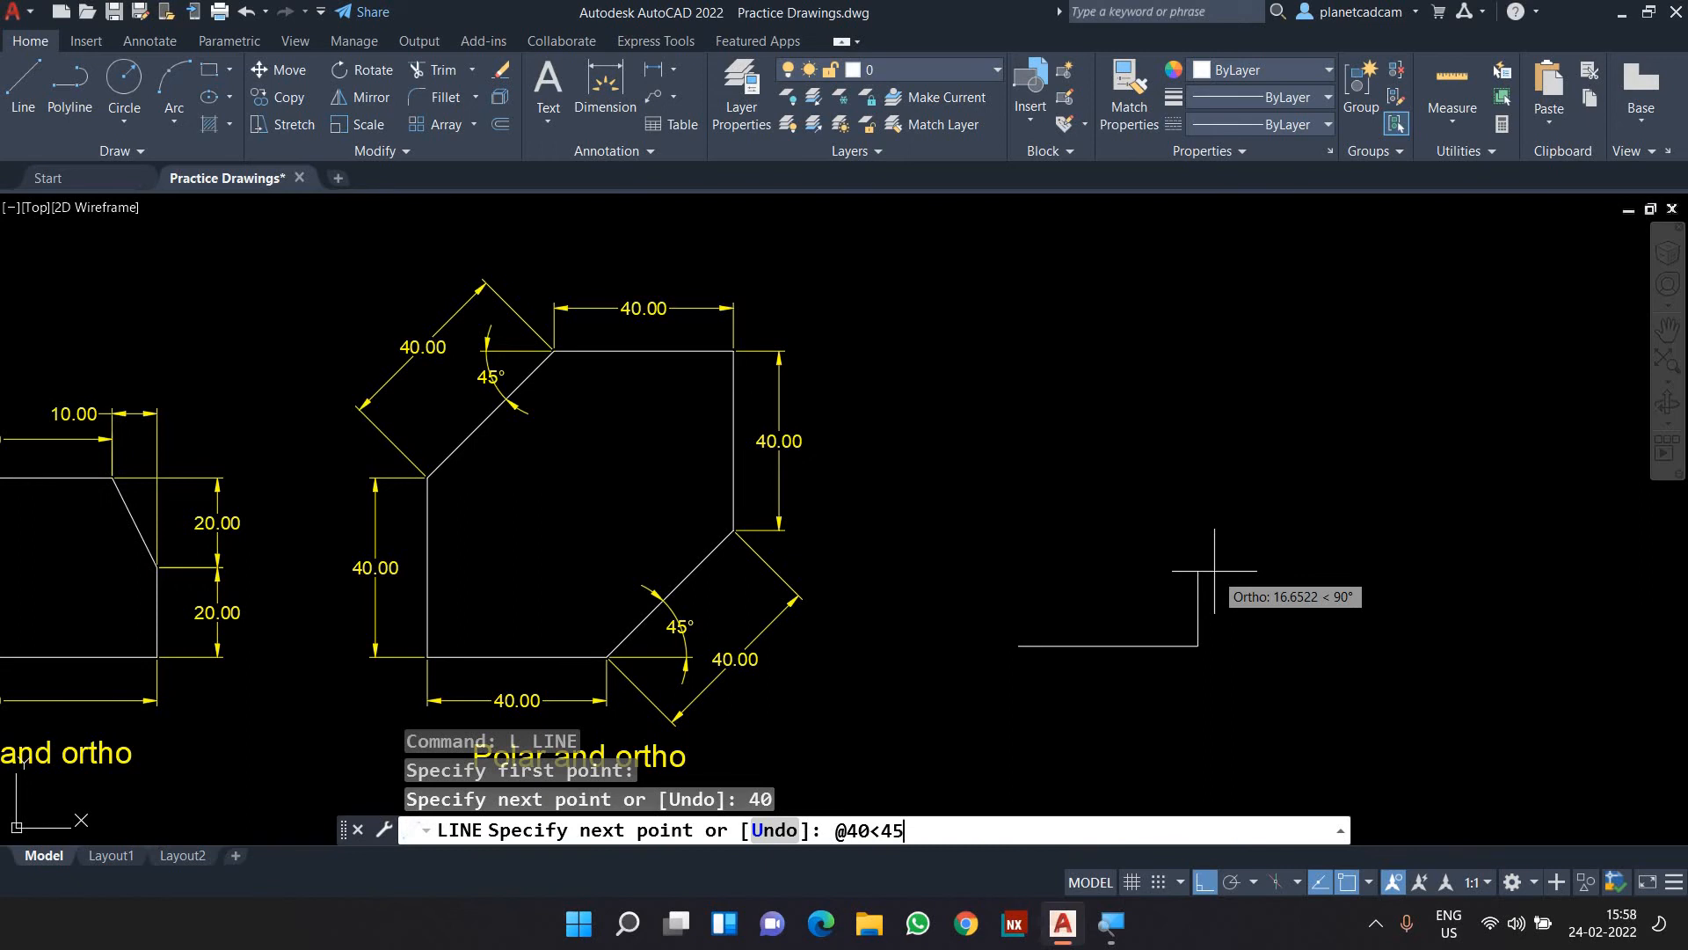
key(Return)
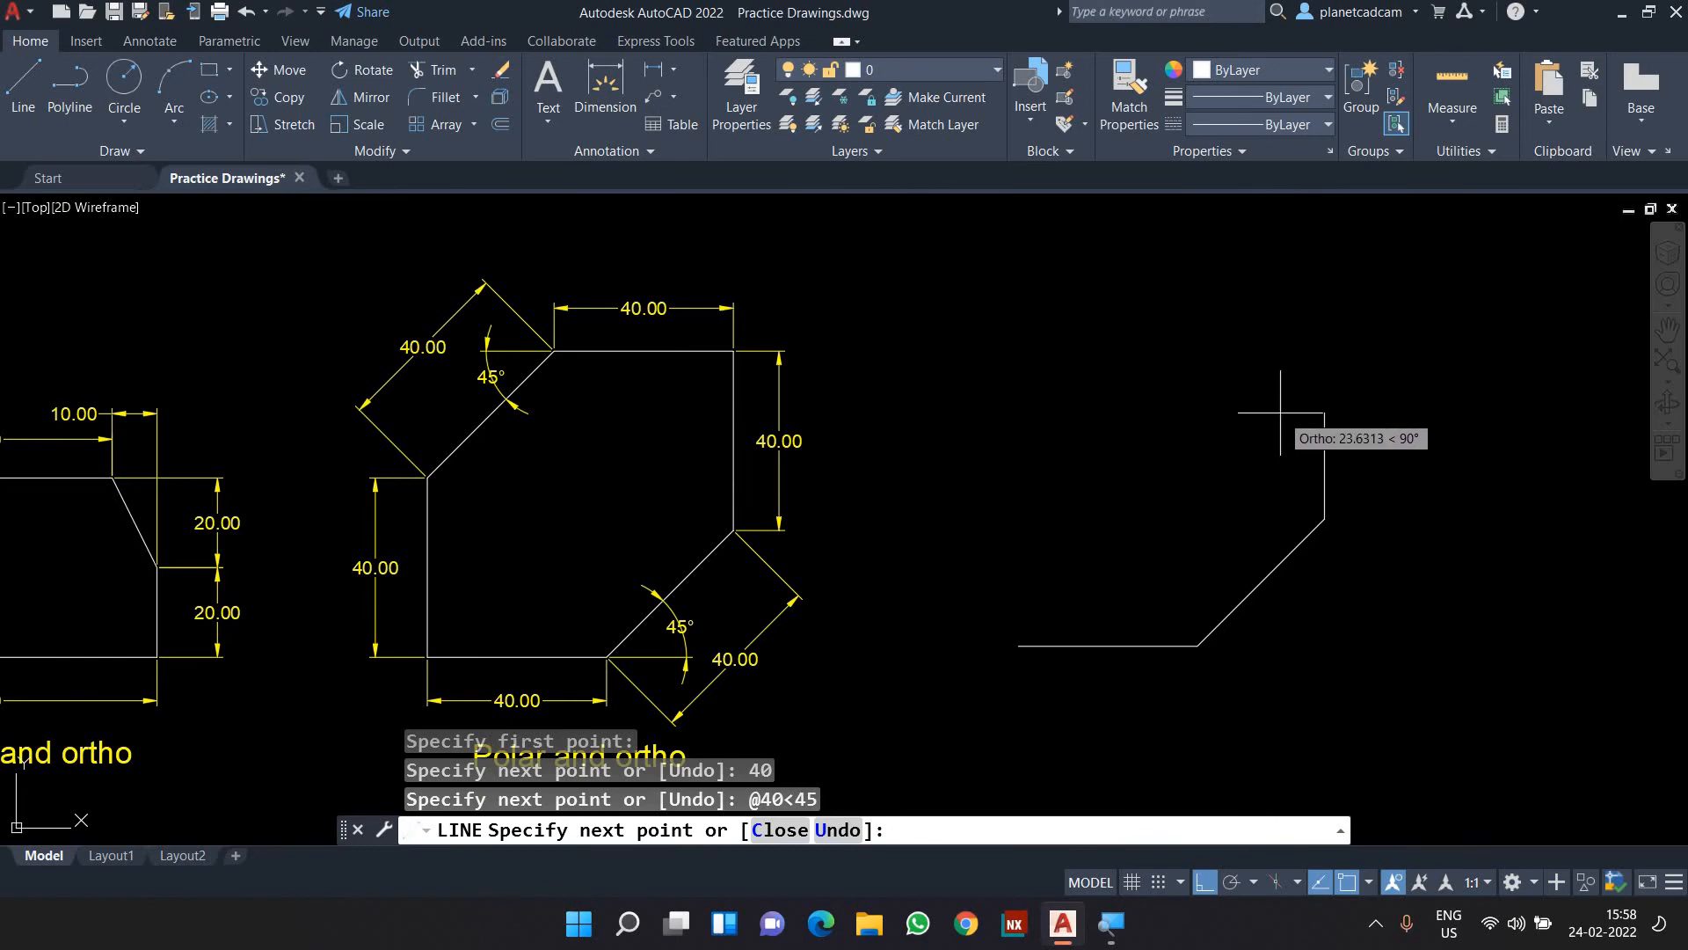
key(Return)
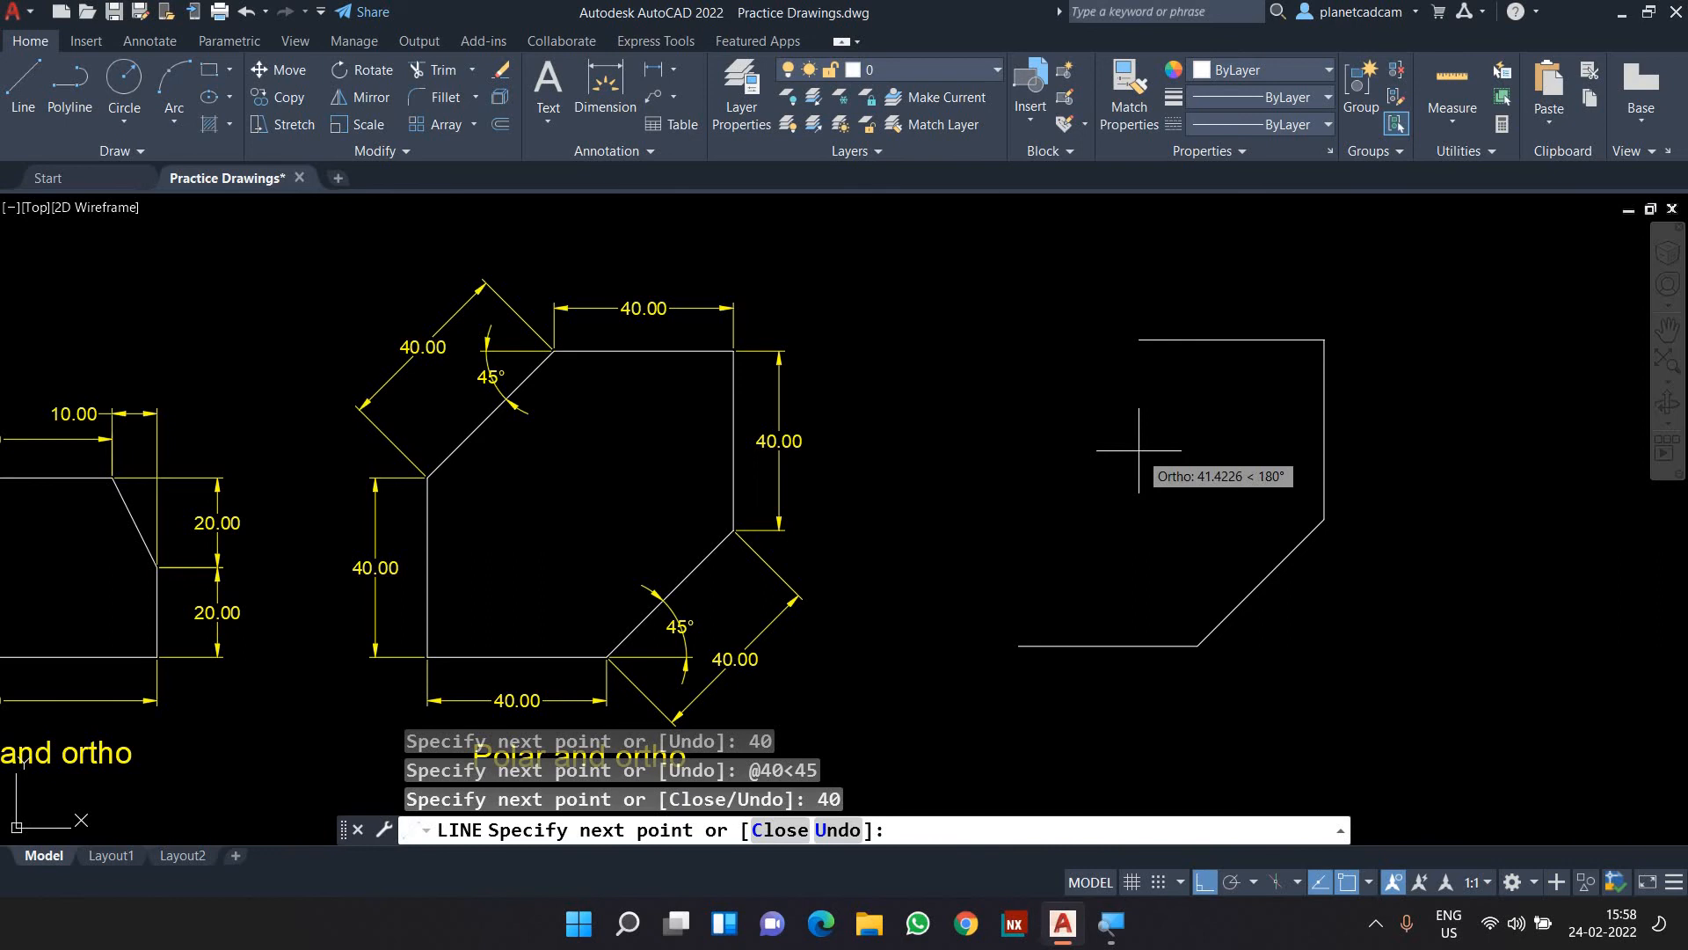
text(40)
key(Return)
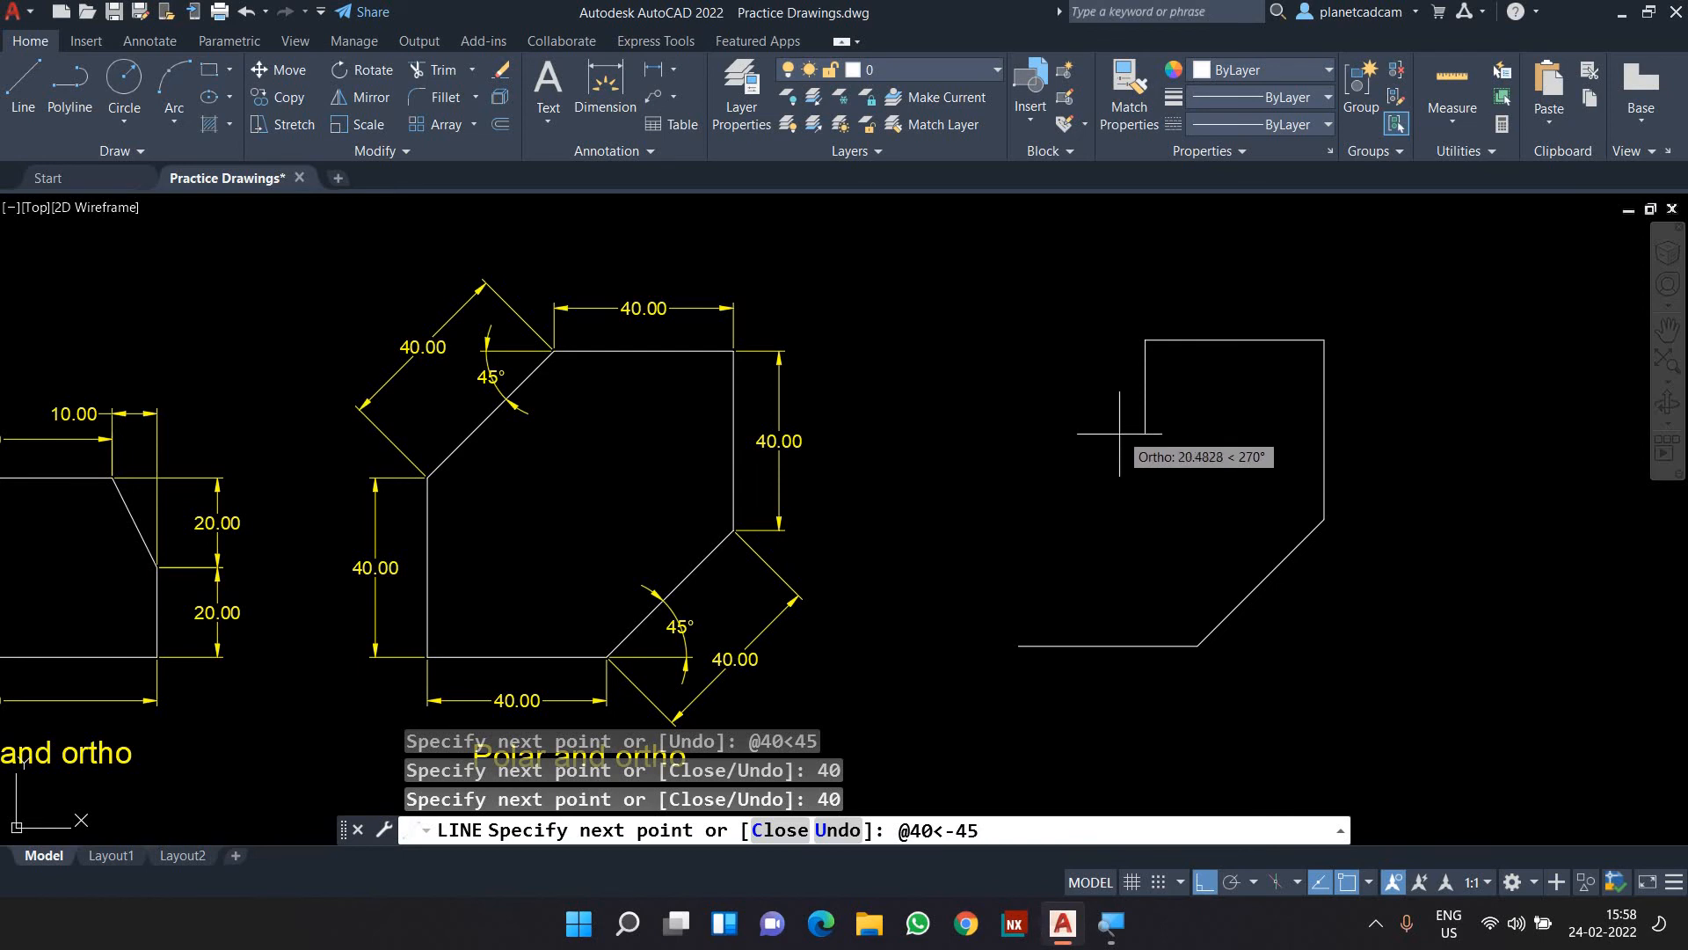
key(F8)
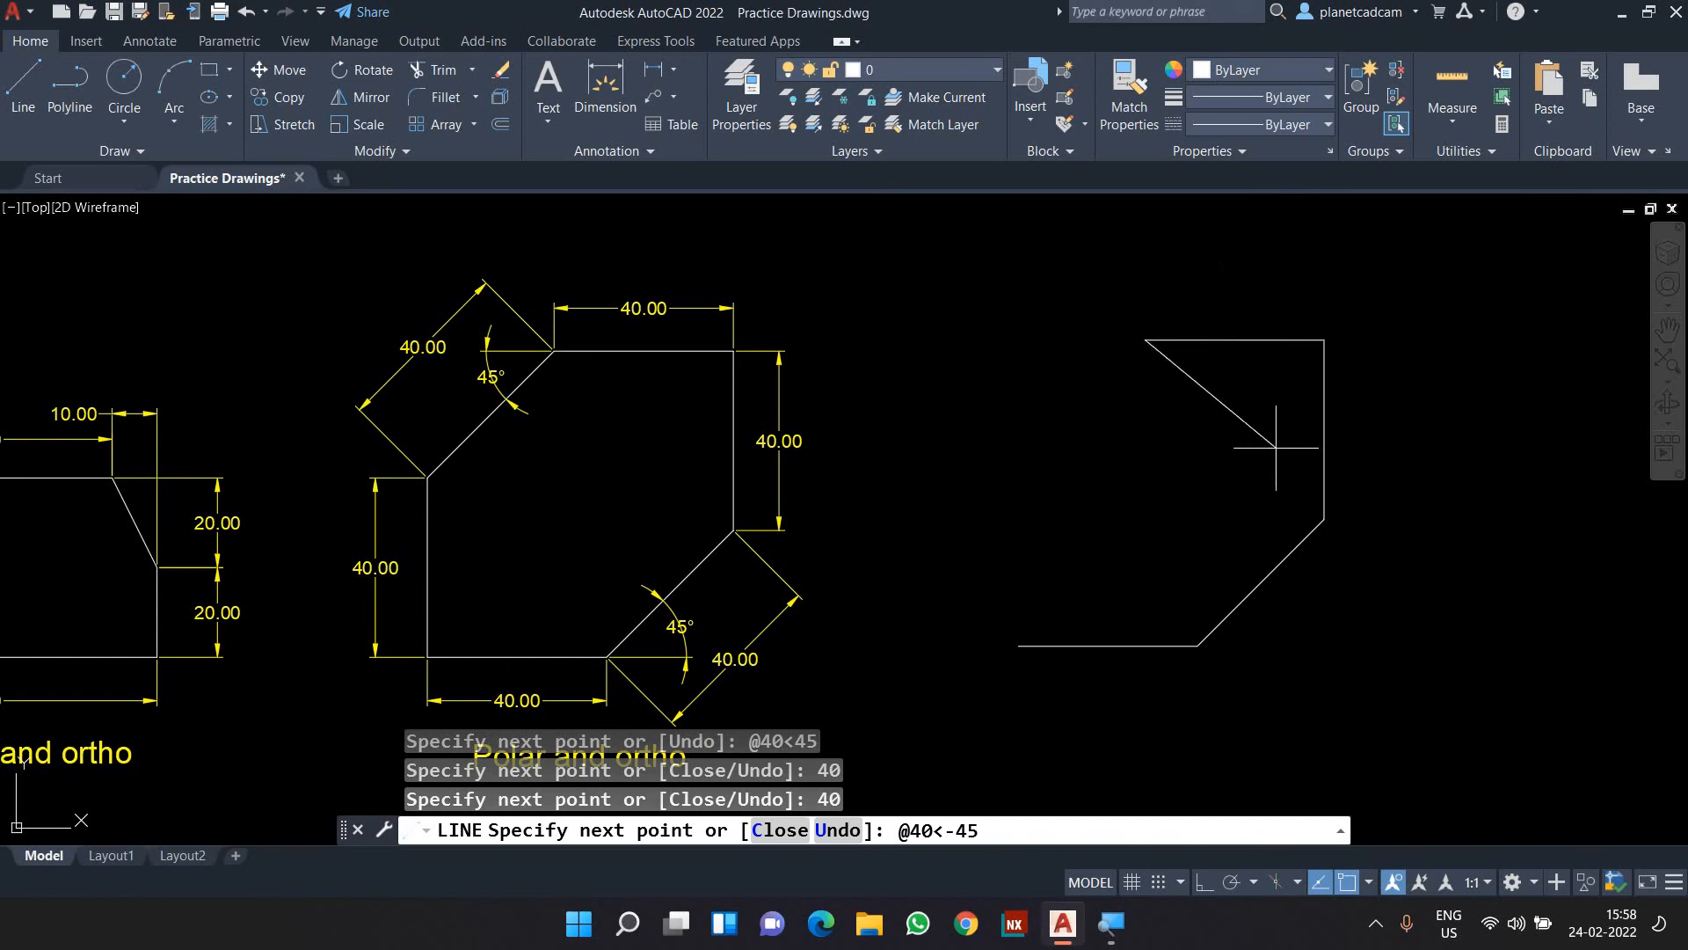
key(Return)
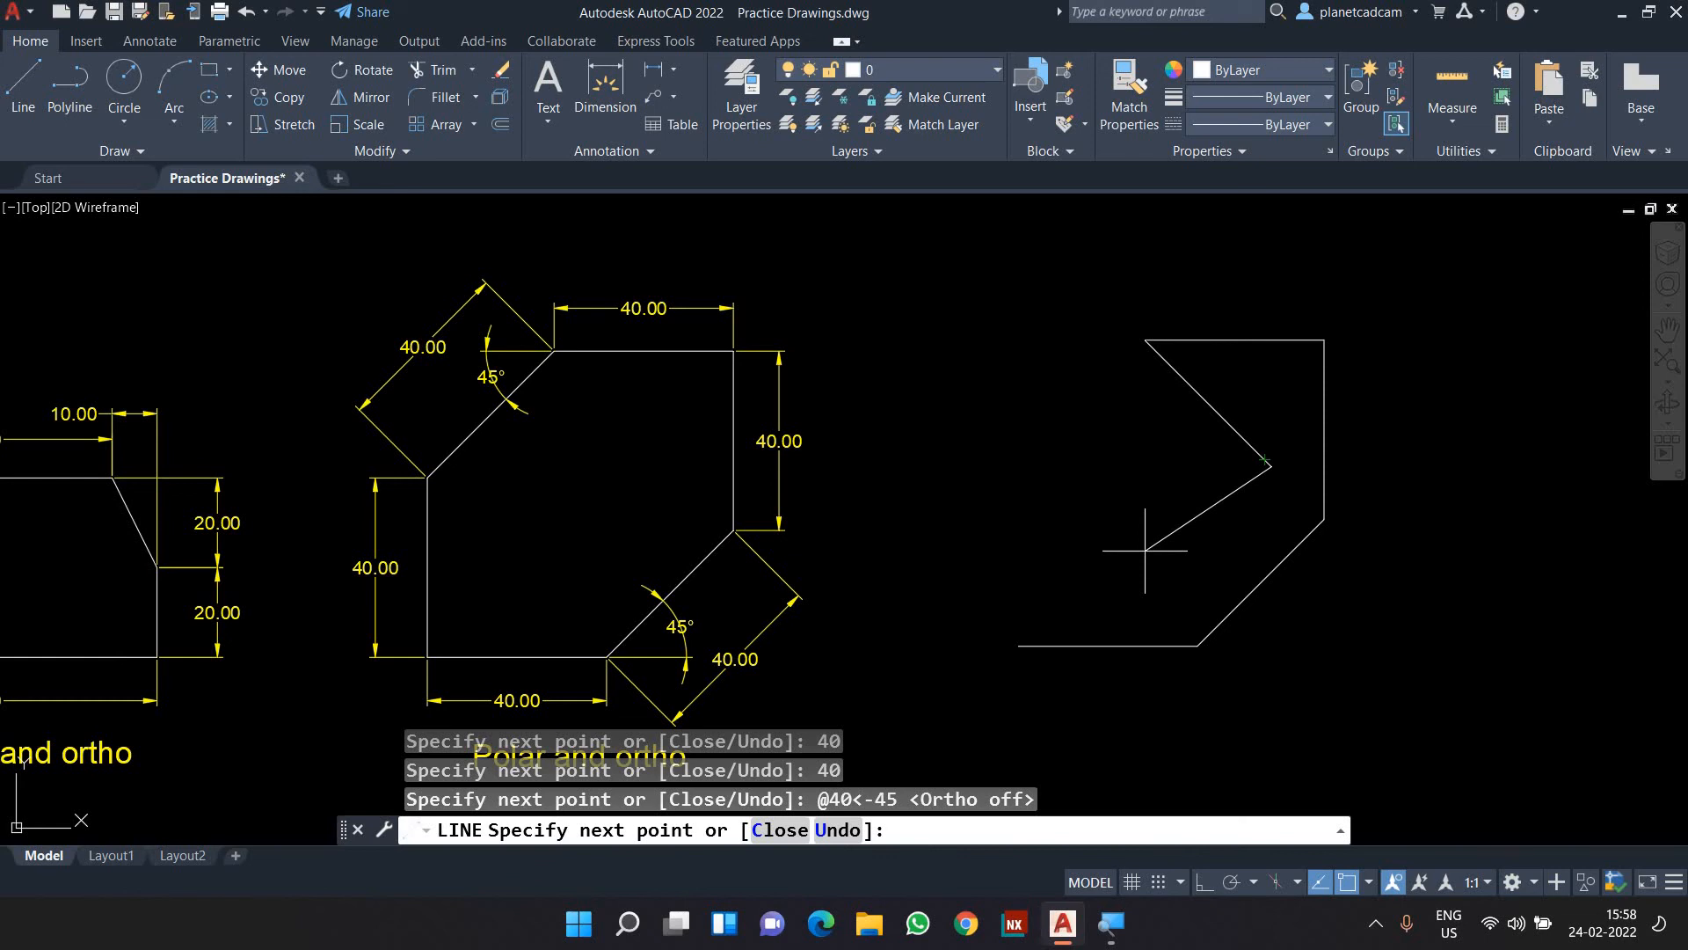
key(ctrl+z)
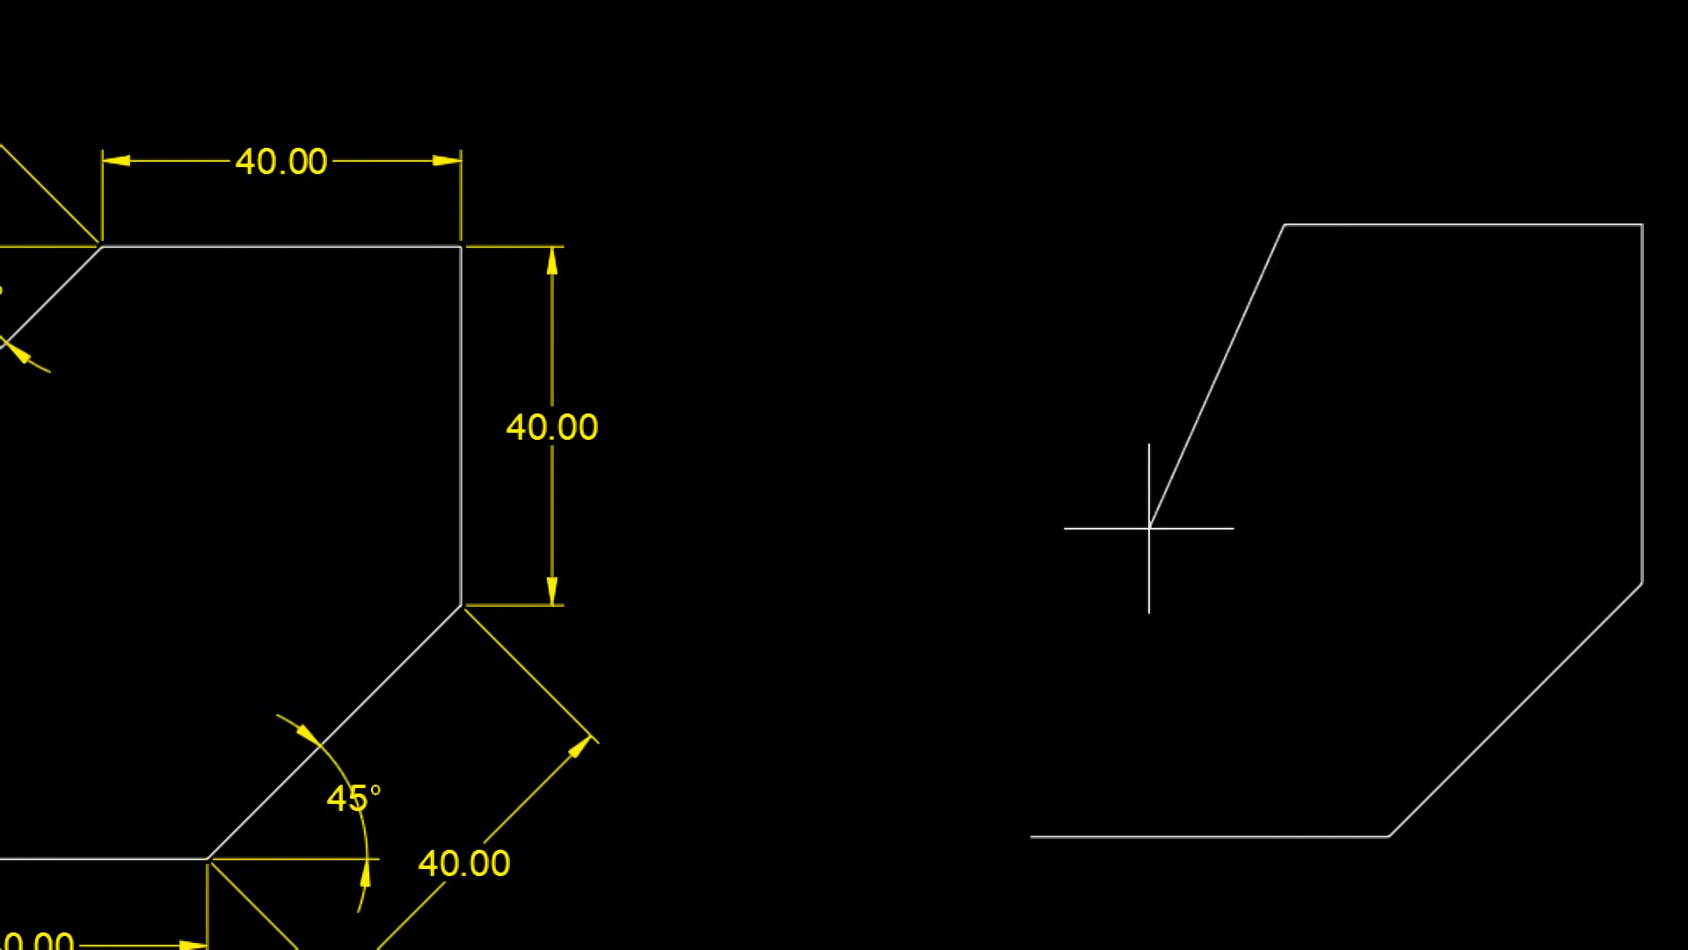
text(@40<-135)
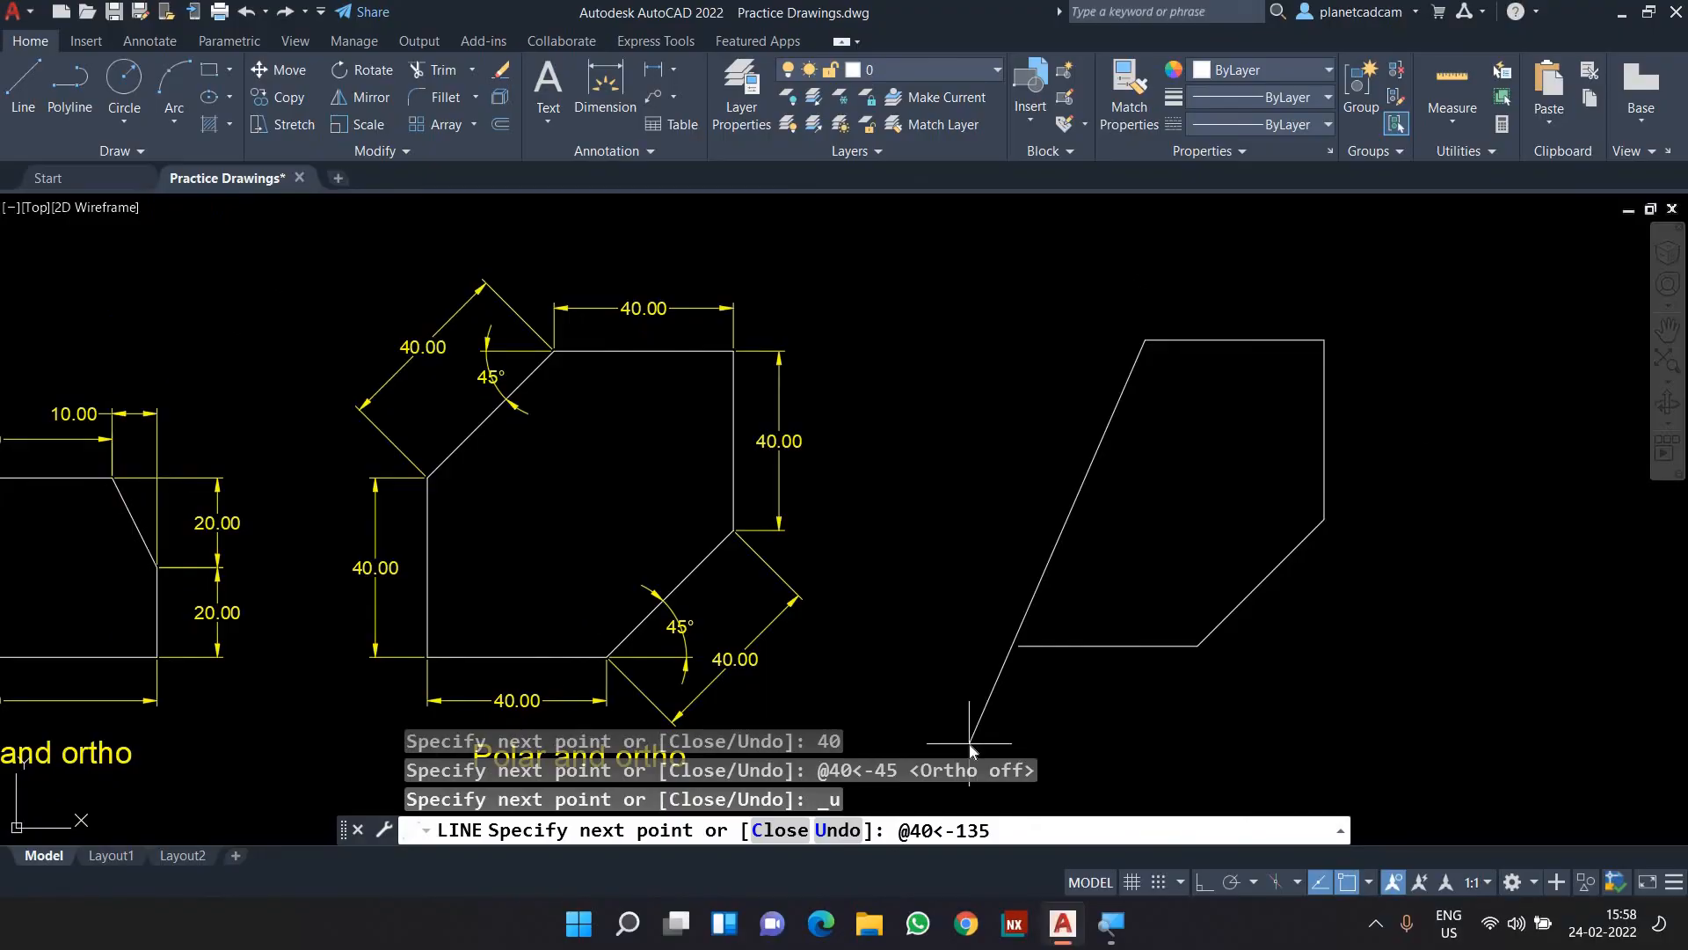
key(Return)
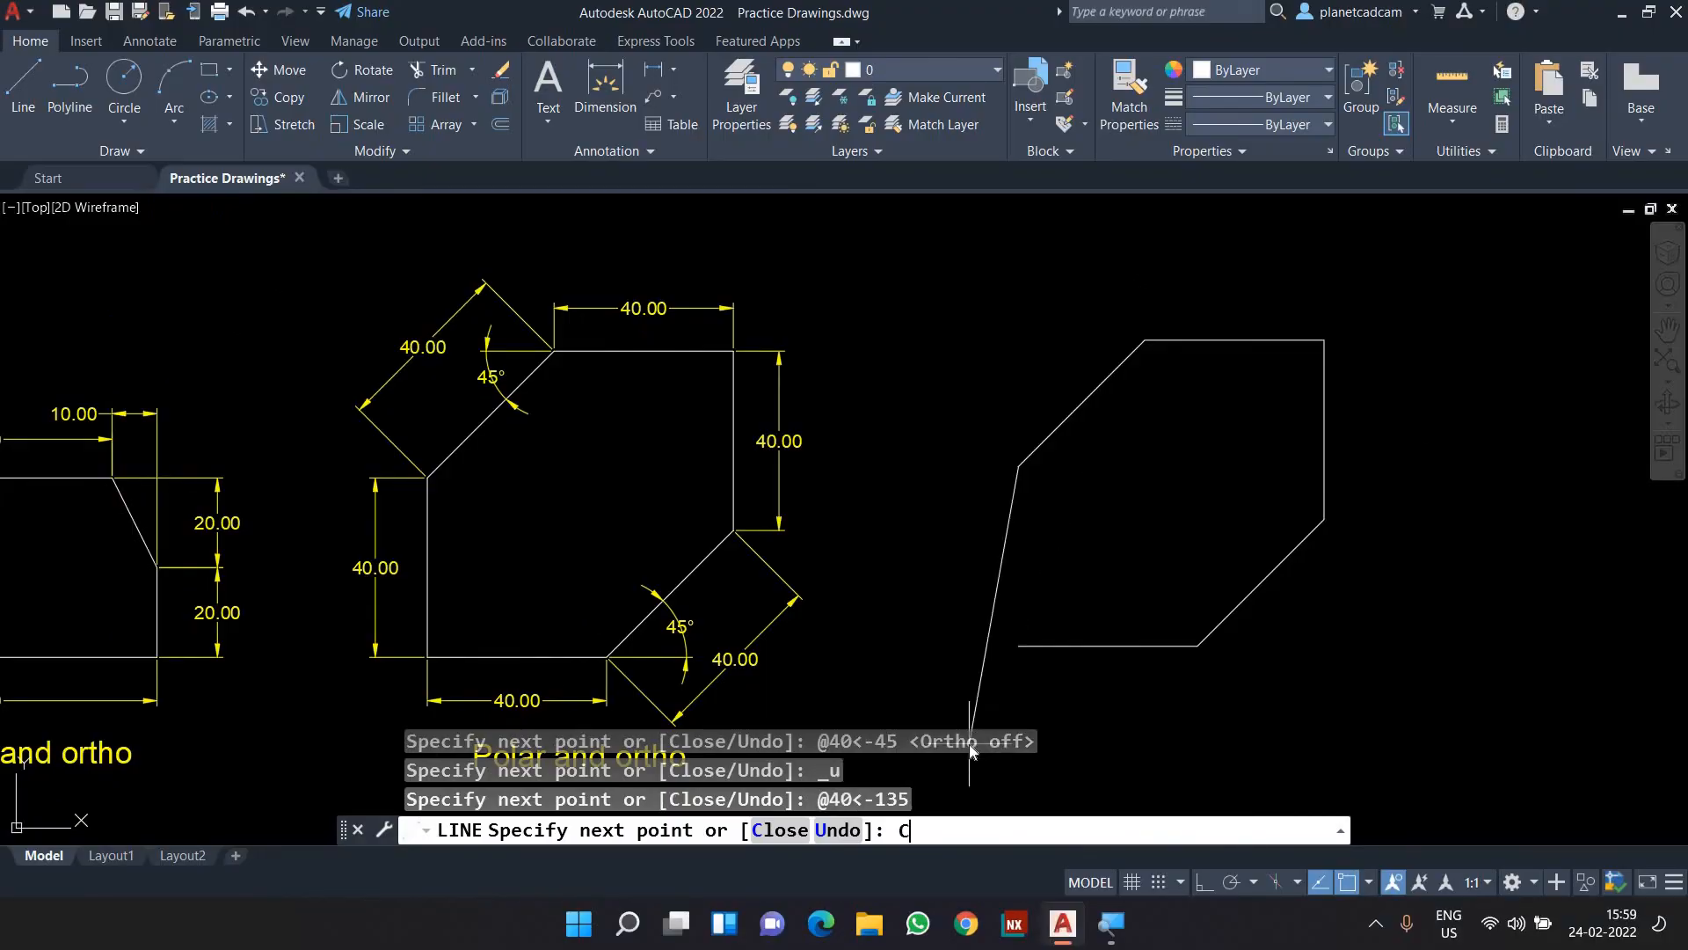
key(Return)
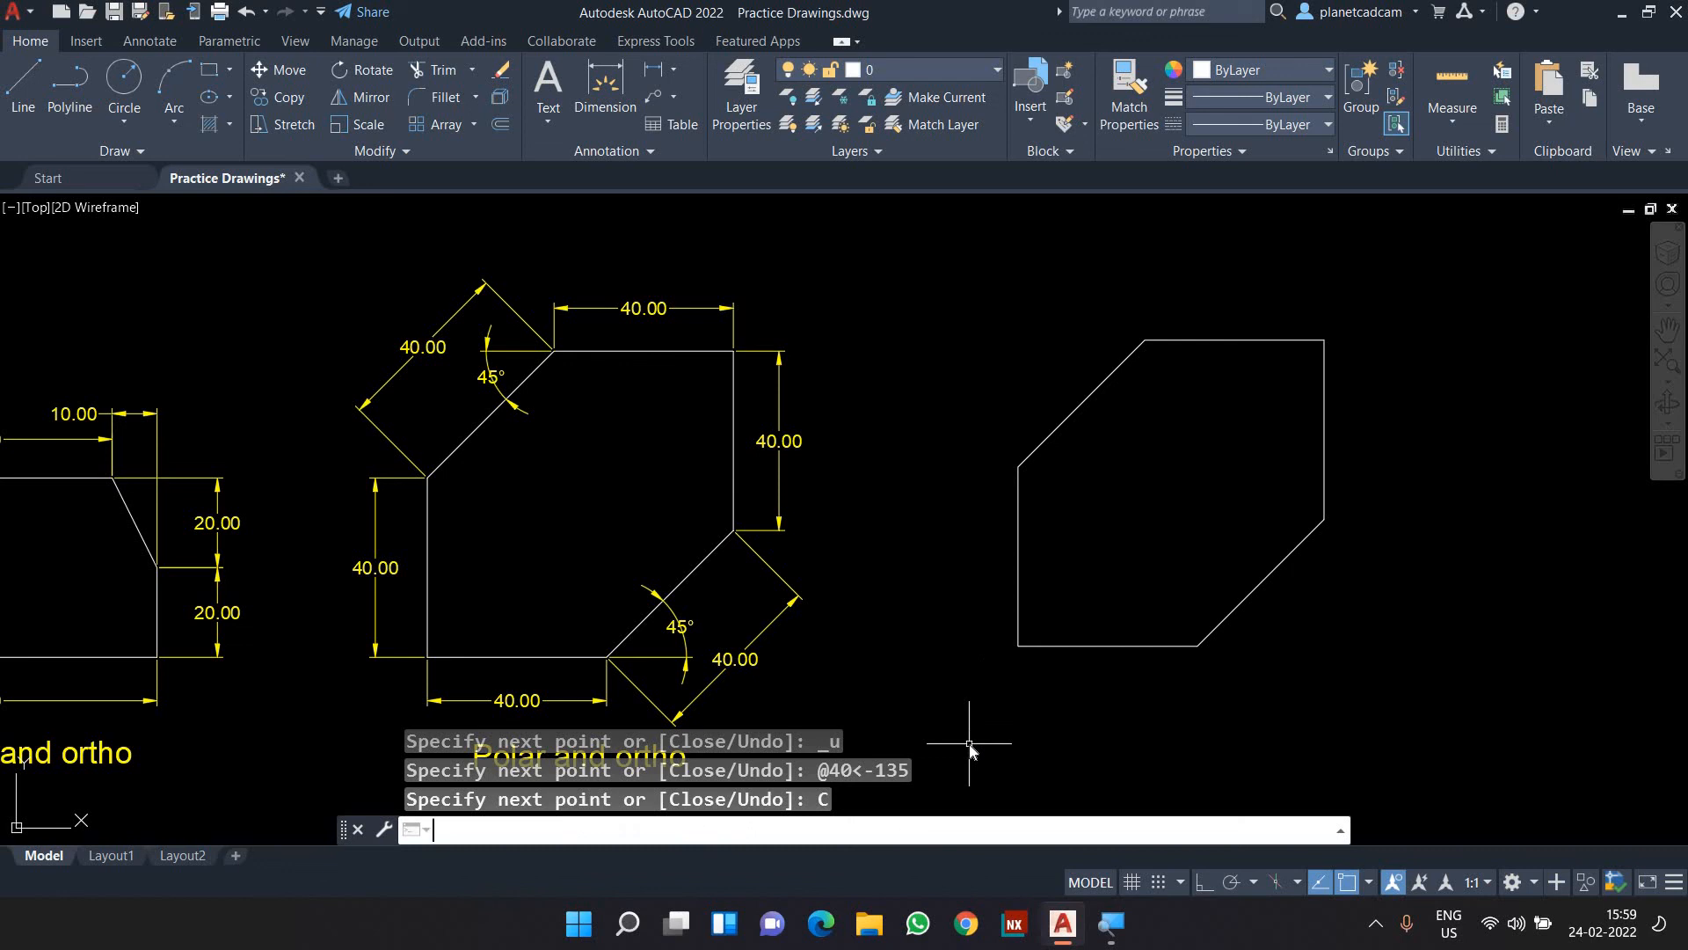
Erase the whole practice outline to the right of the Polar and ortho example.
mouse_move(972, 685)
middle_down()
mouse_move(1115, 692)
mouse_move(1149, 671)
mouse_move(1094, 661)
middle_up()
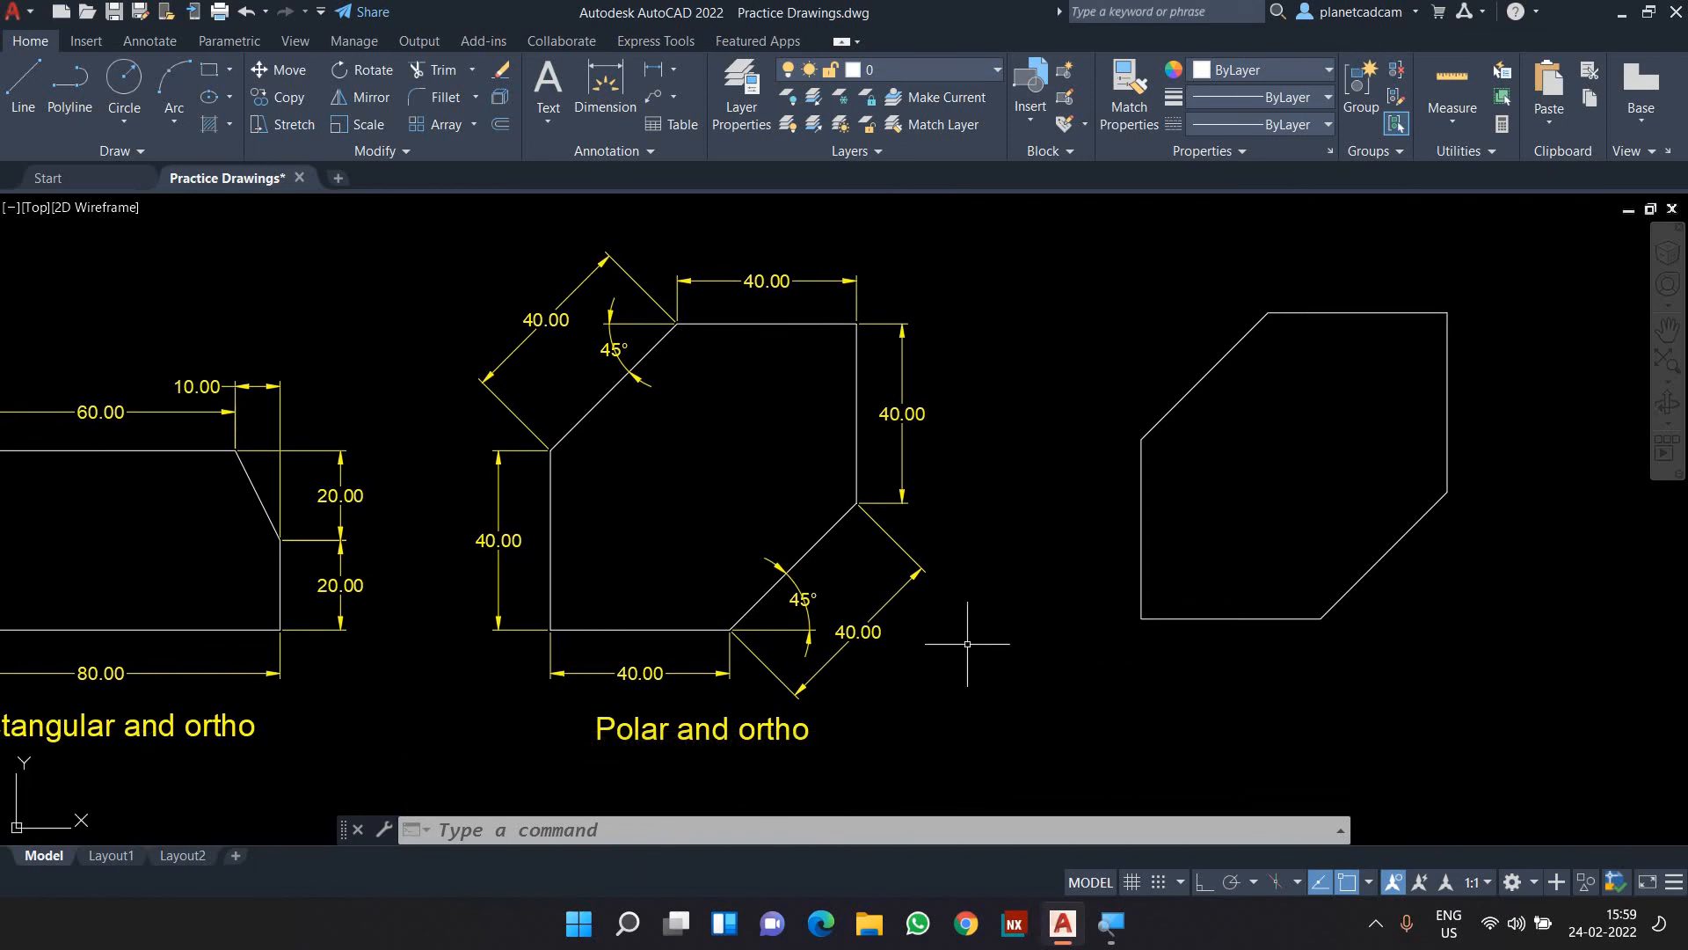
click(1086, 249)
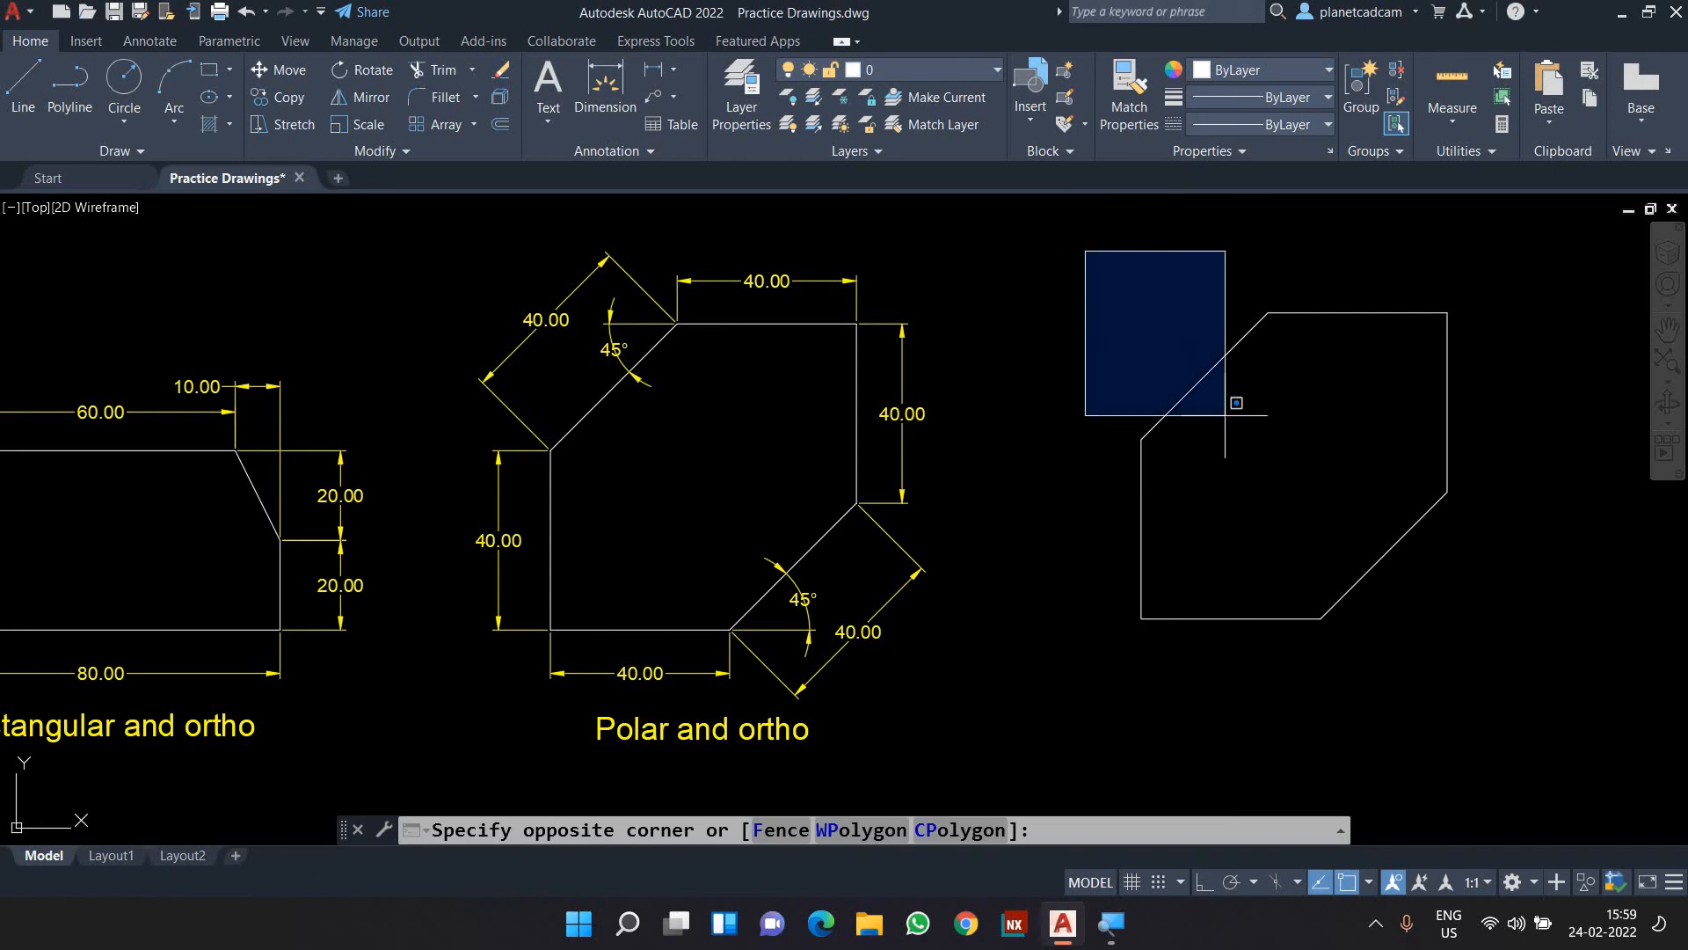
click(1478, 685)
key(Delete)
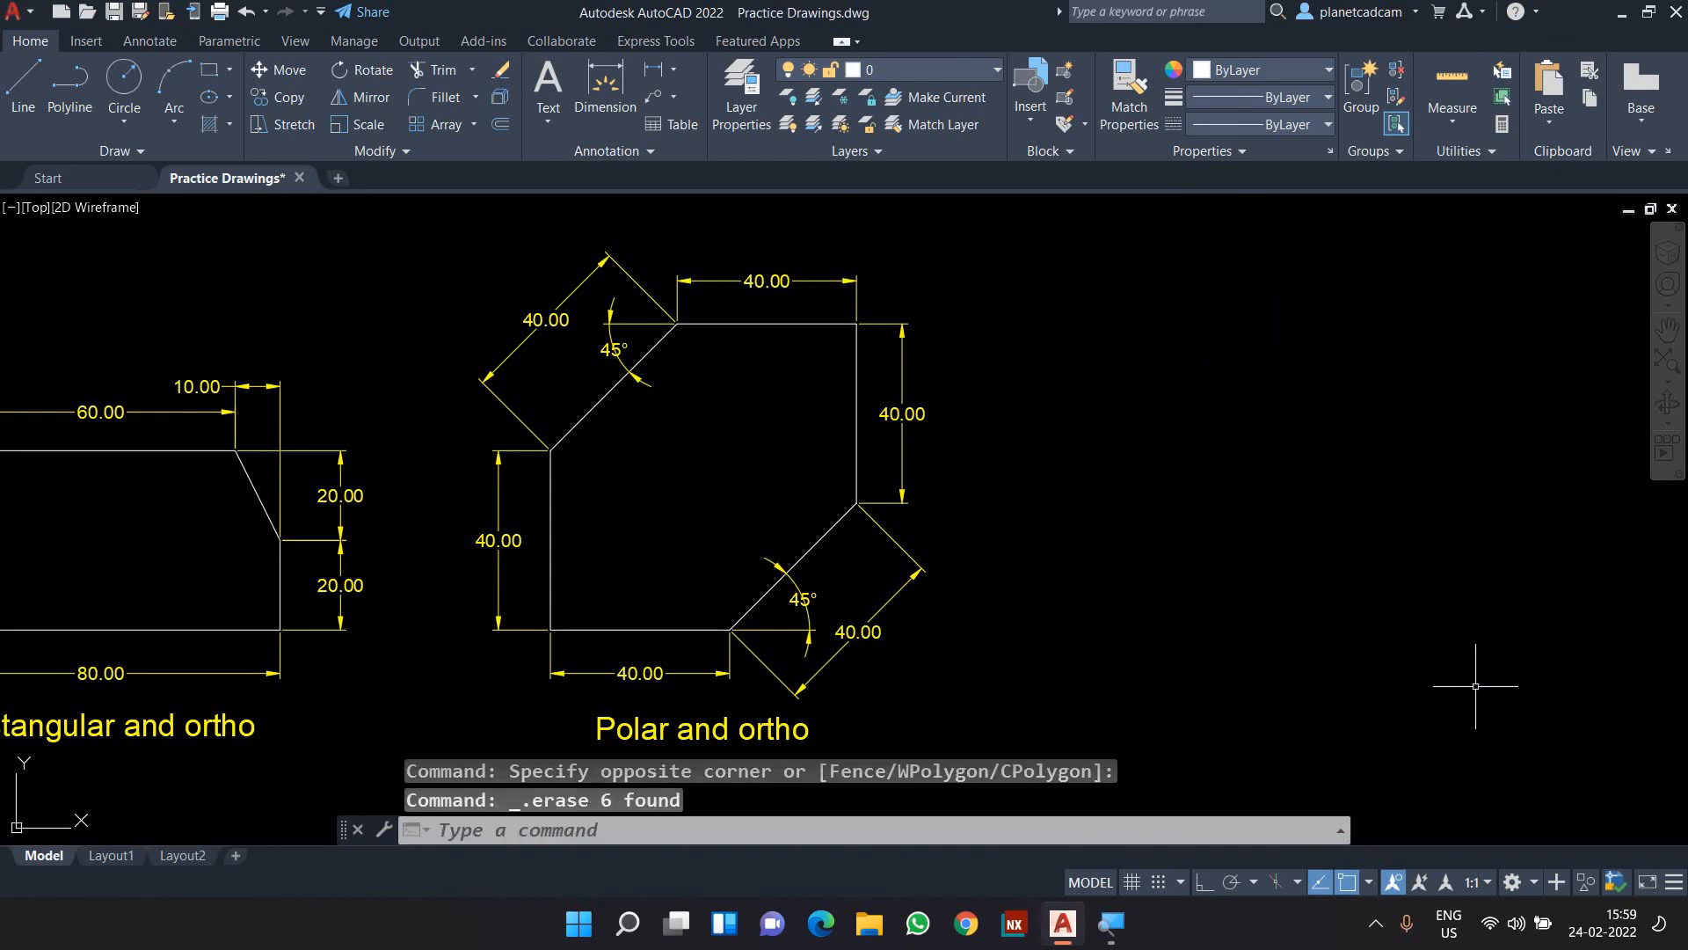
mouse_move(1179, 689)
middle_down()
mouse_move(1454, 666)
mouse_move(1443, 677)
middle_up()
scroll(1476, 657, down, 3)
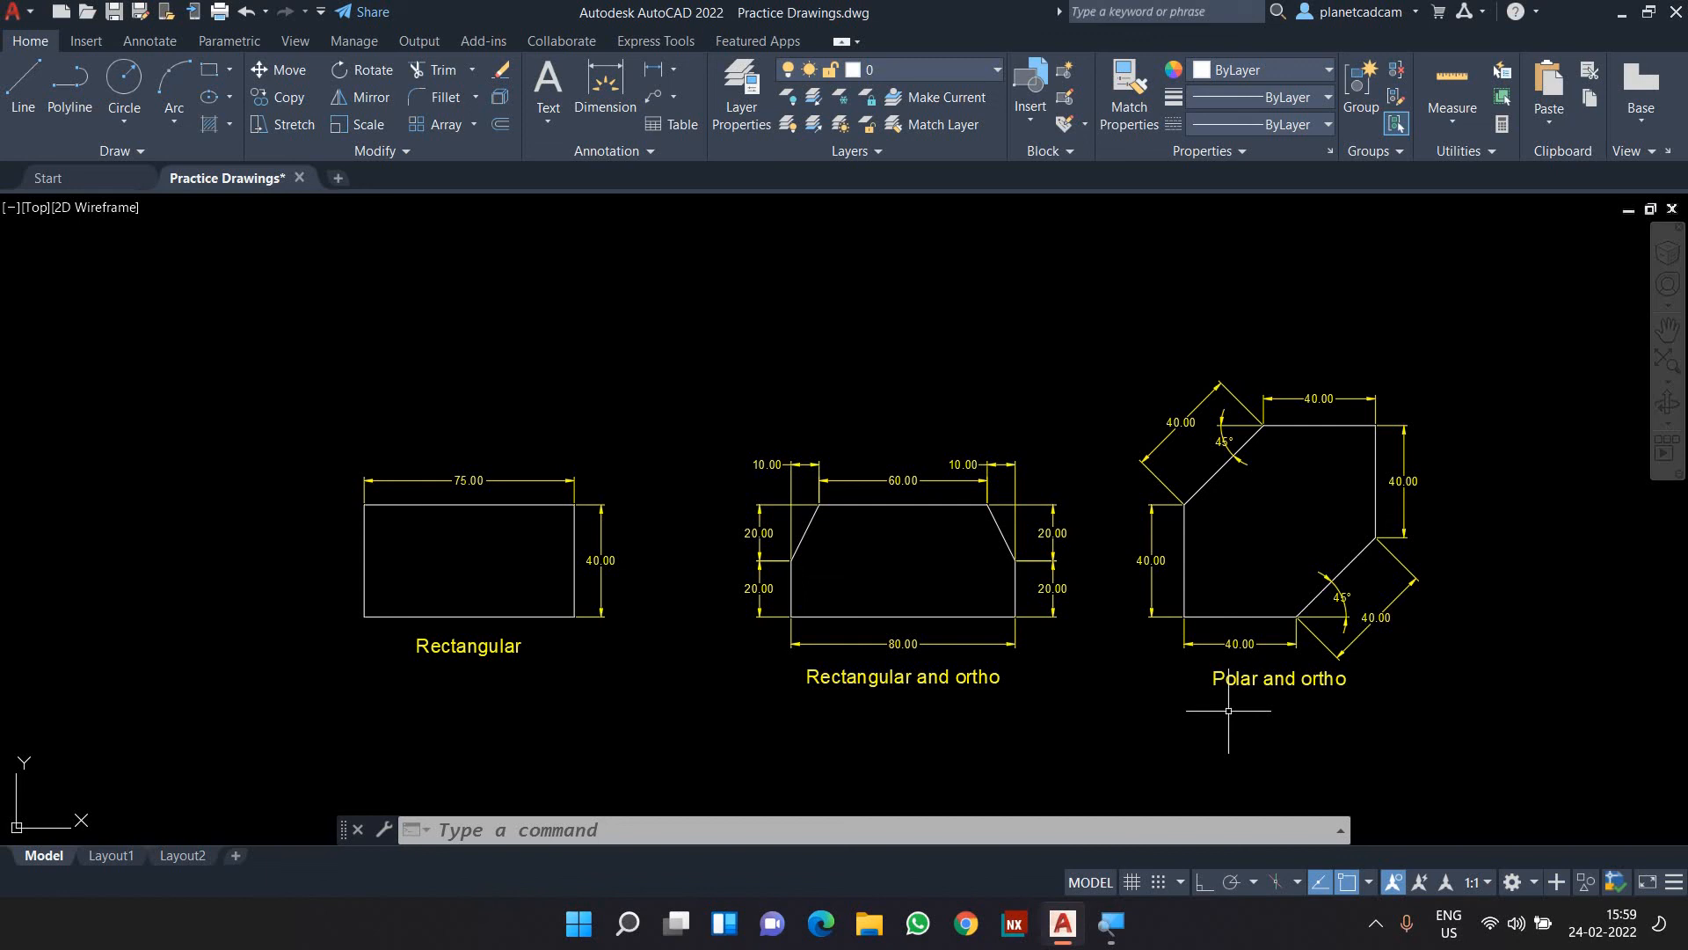
click(1376, 925)
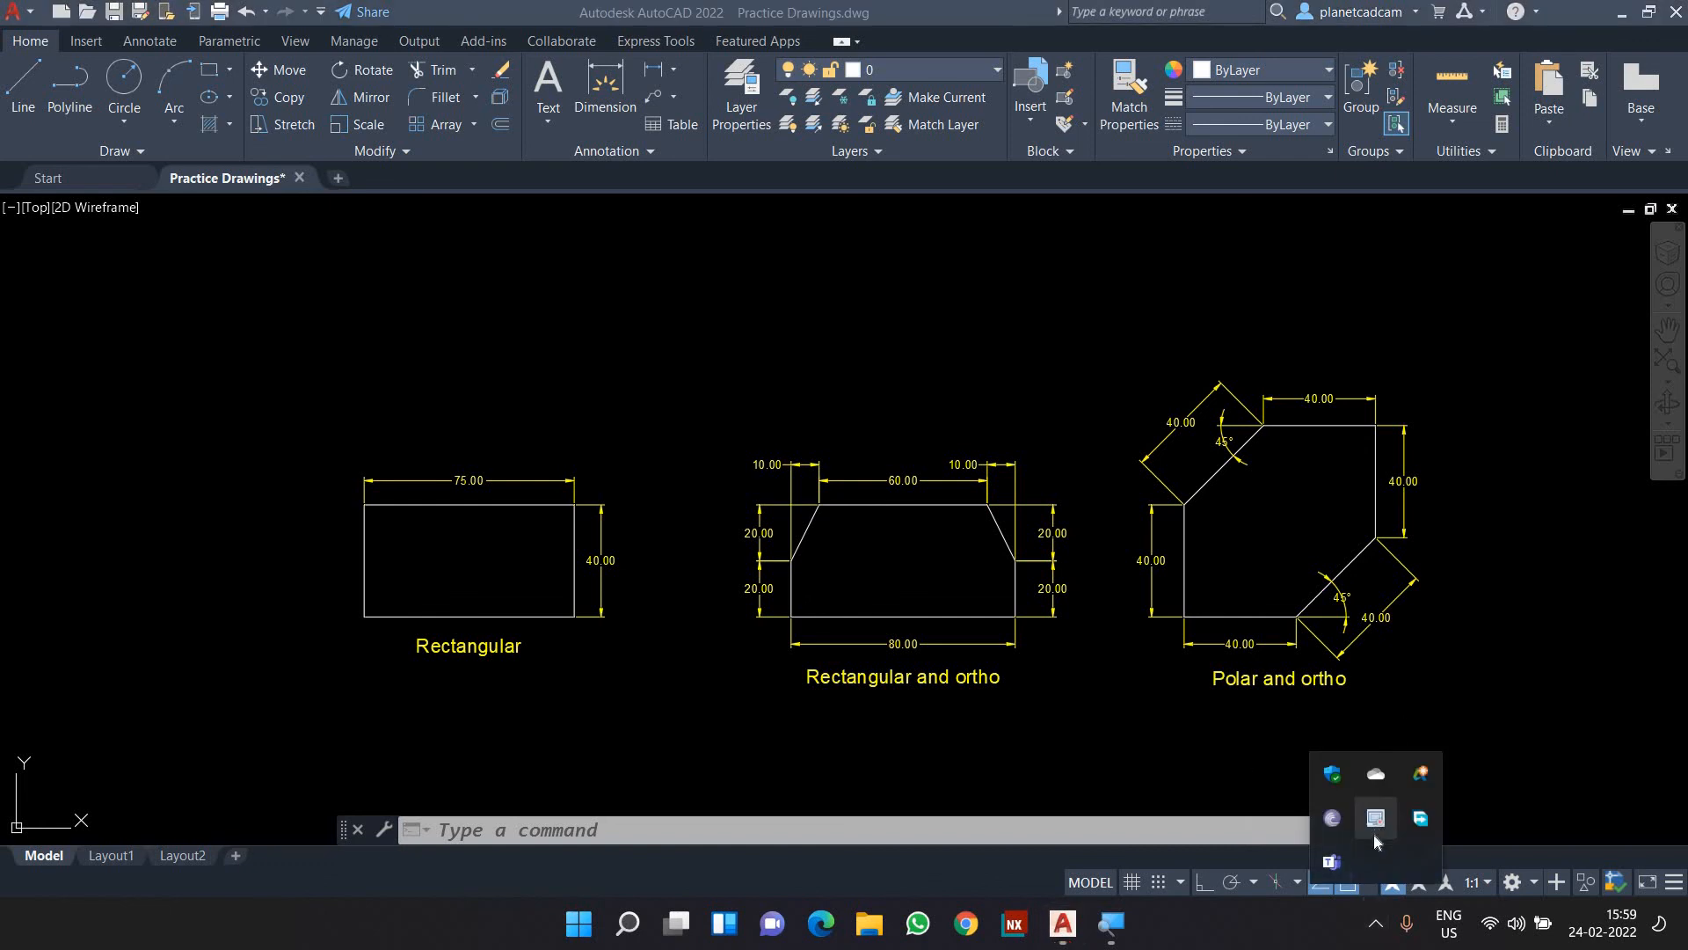